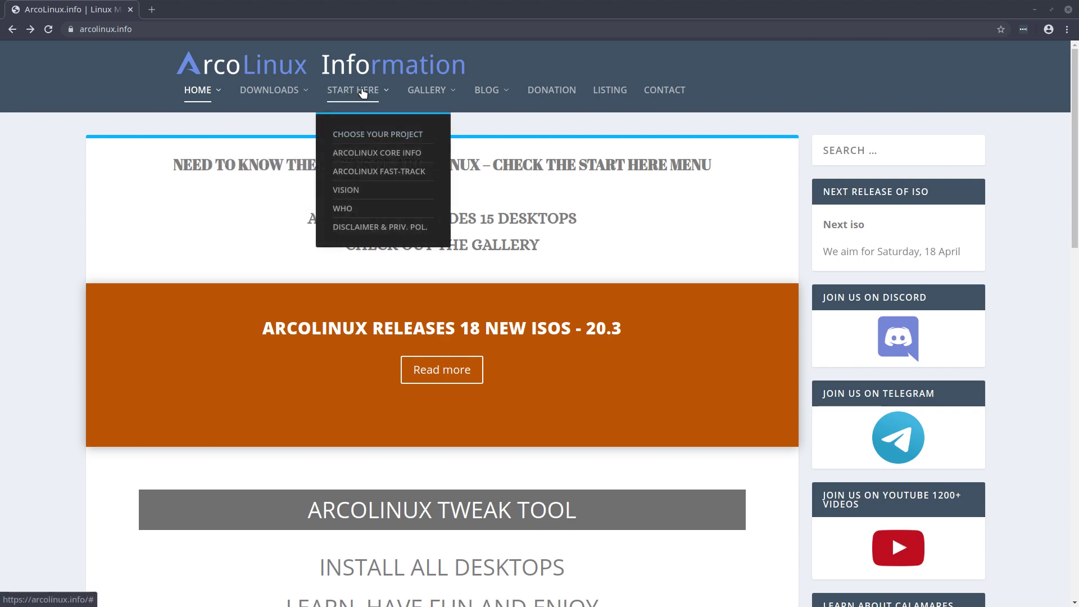
Go to the Choose Your Project page through the START HERE site menu.
mouse_move(371, 94)
left_click(420, 139)
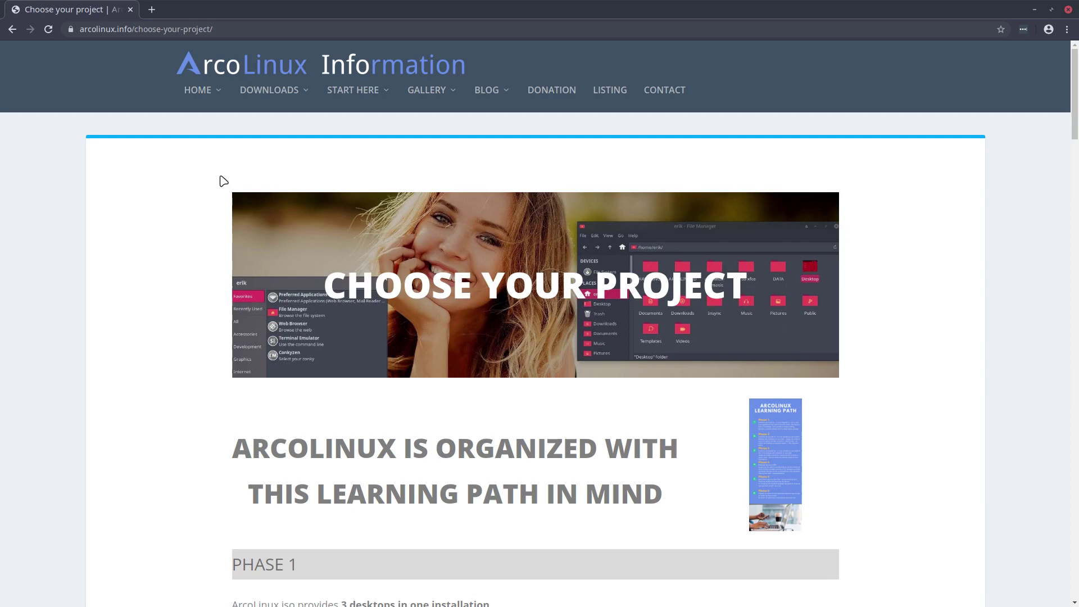
scroll(224, 181, "down", 4)
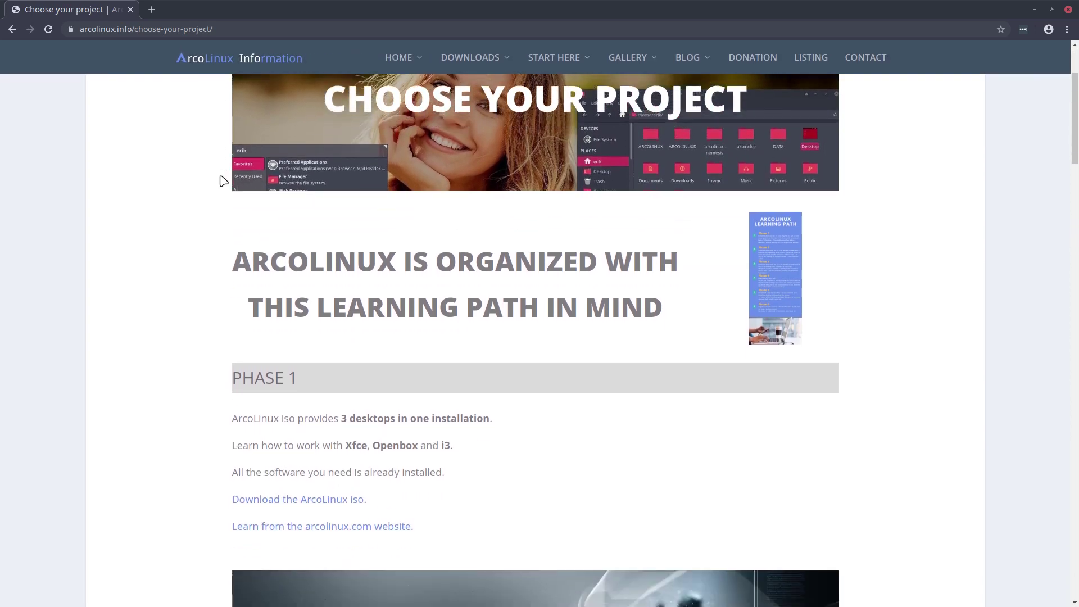
scroll(224, 181, "down", 2)
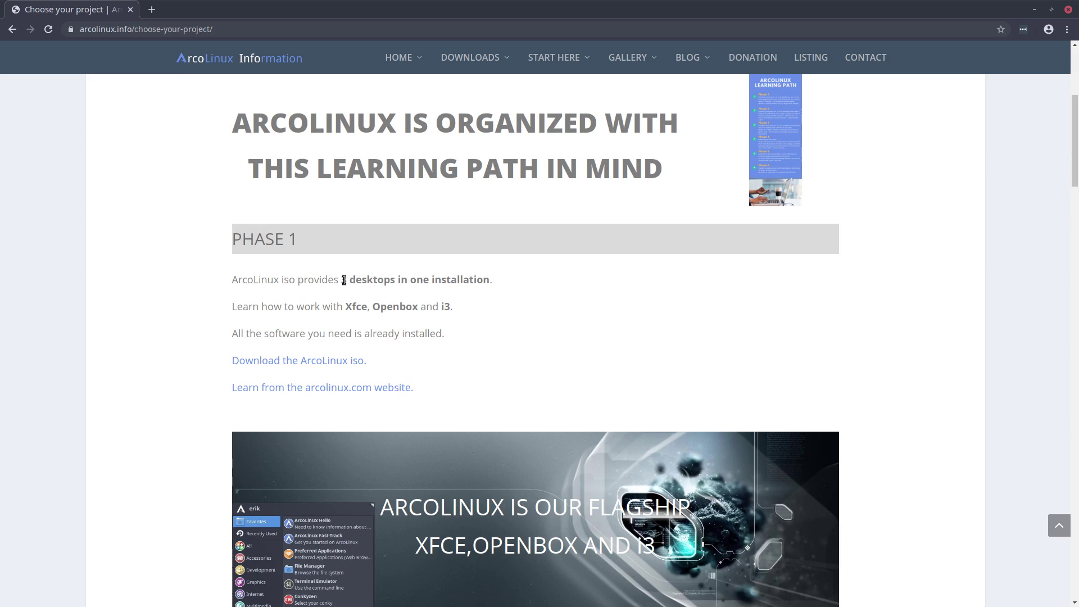
double_click(357, 307)
double_click(399, 306)
left_click_drag(343, 306, 456, 313)
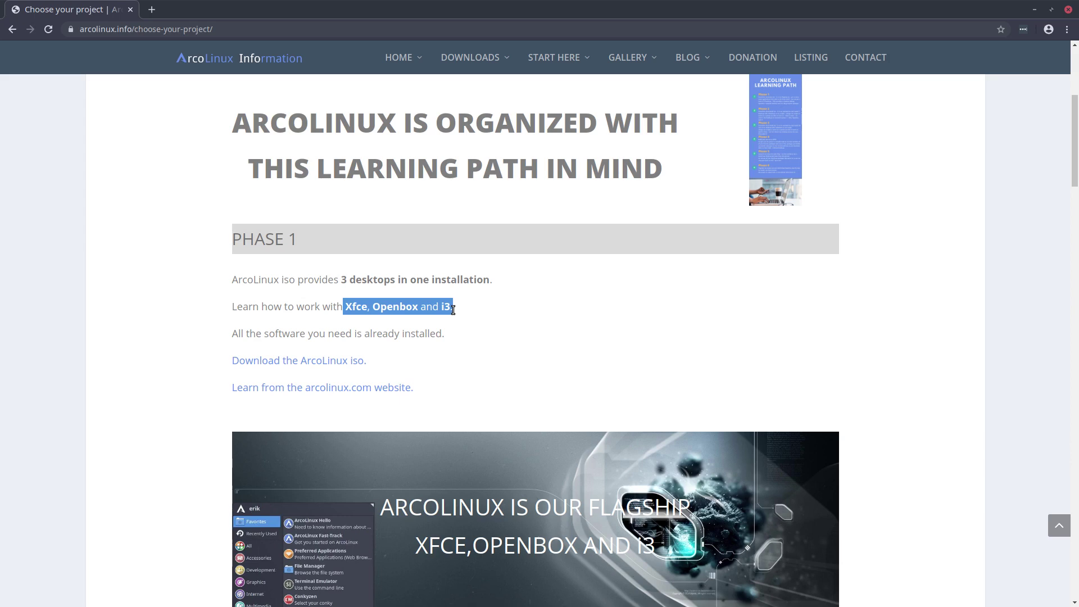
left_click(440, 308)
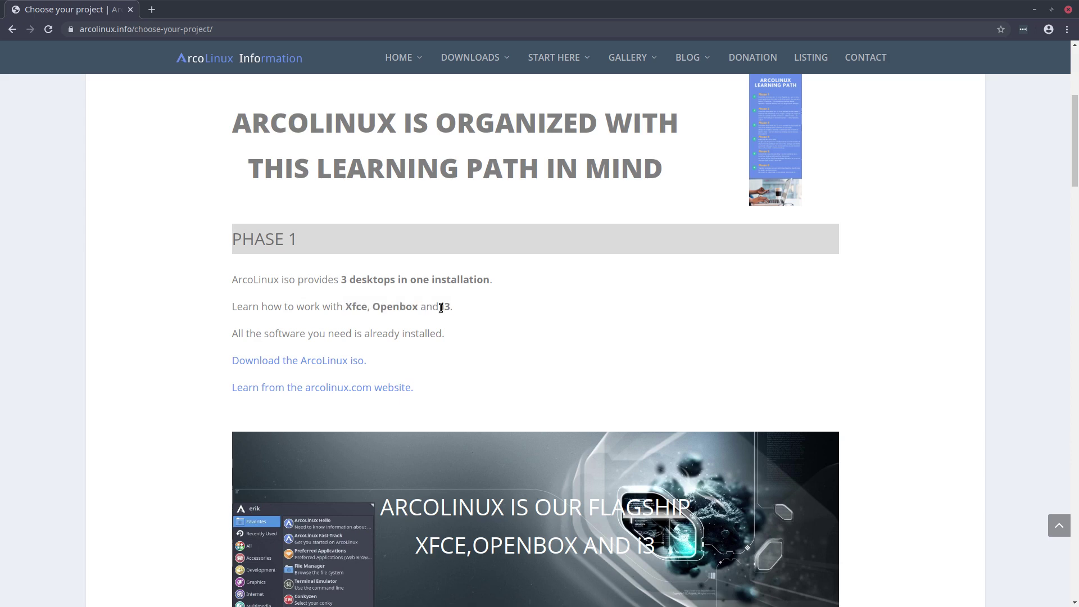
double_click(397, 307)
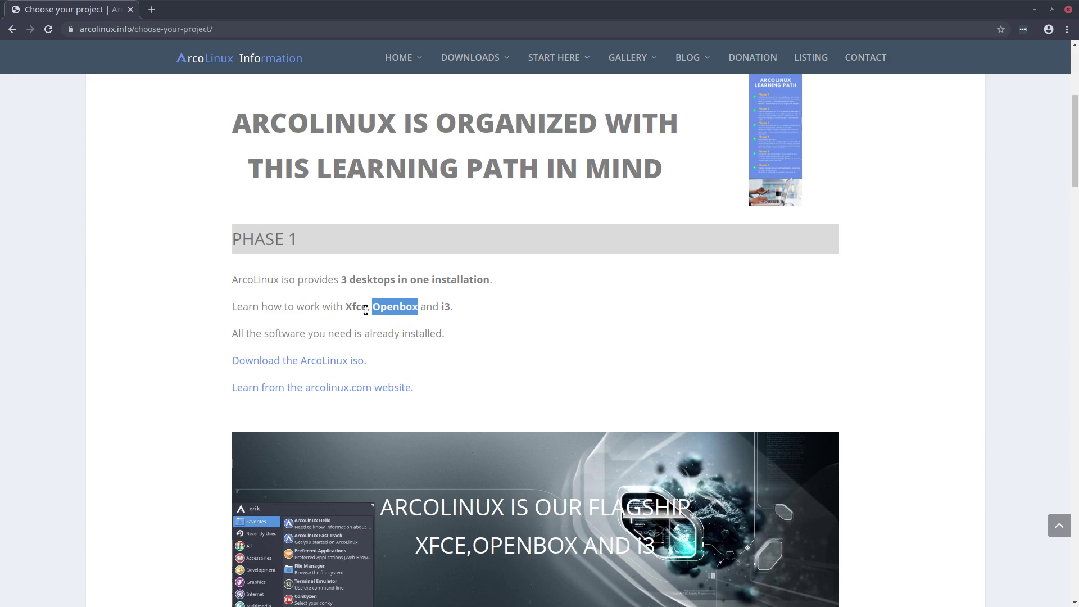
left_click(447, 309)
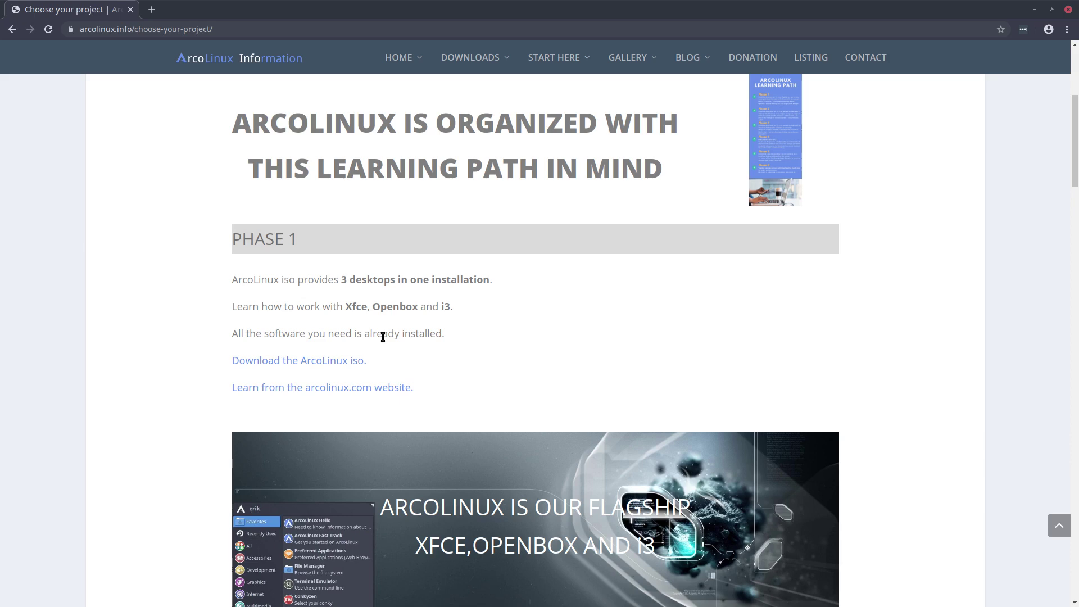
scroll(349, 330, "down", 2)
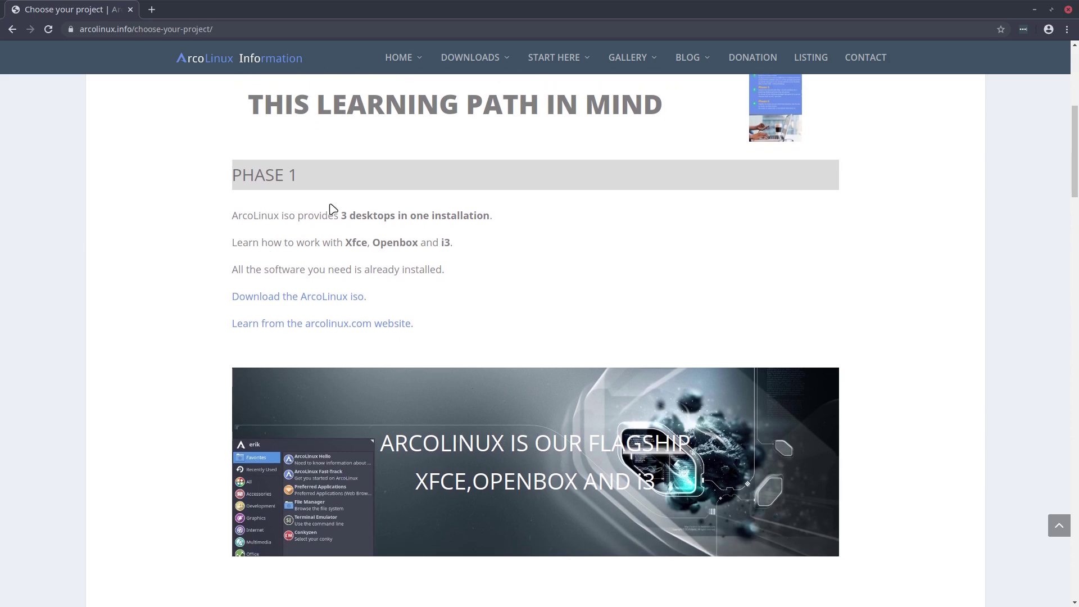
left_click_drag(232, 217, 298, 218)
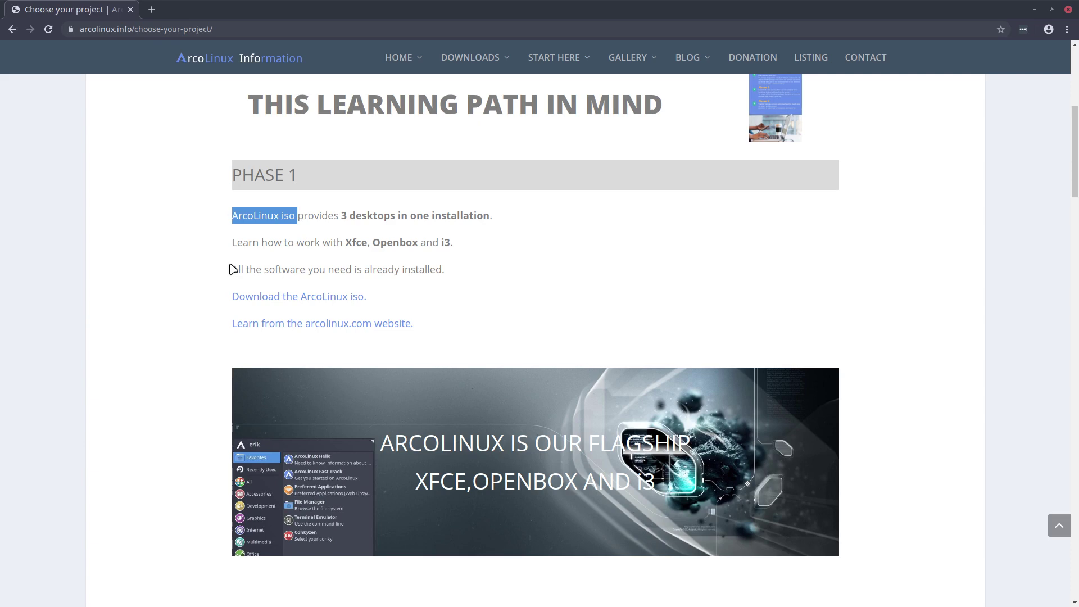
scroll(230, 270, "down", 5)
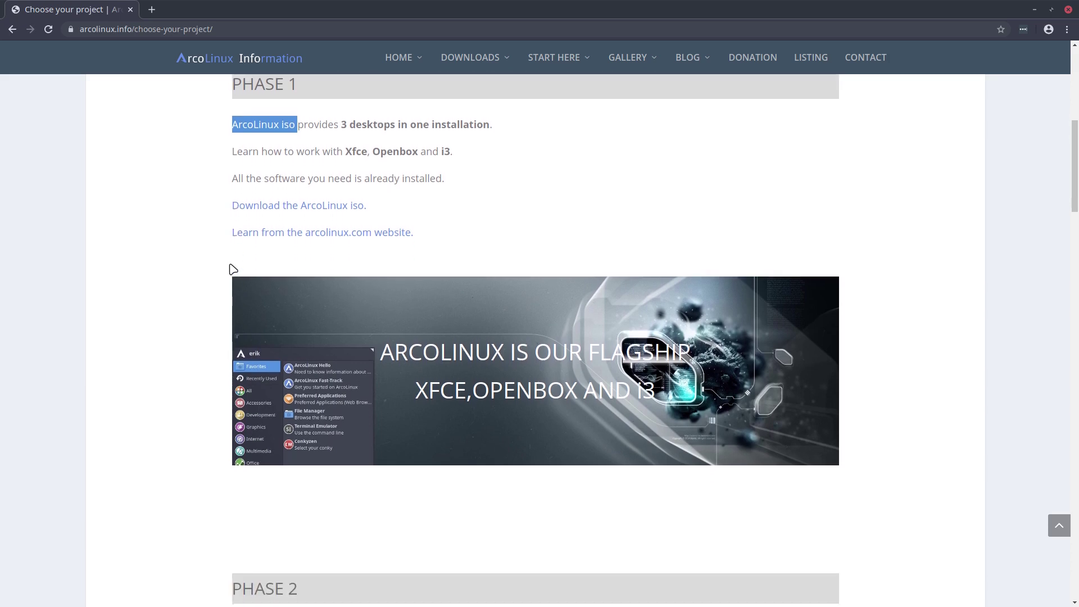
scroll(231, 269, "down", 3)
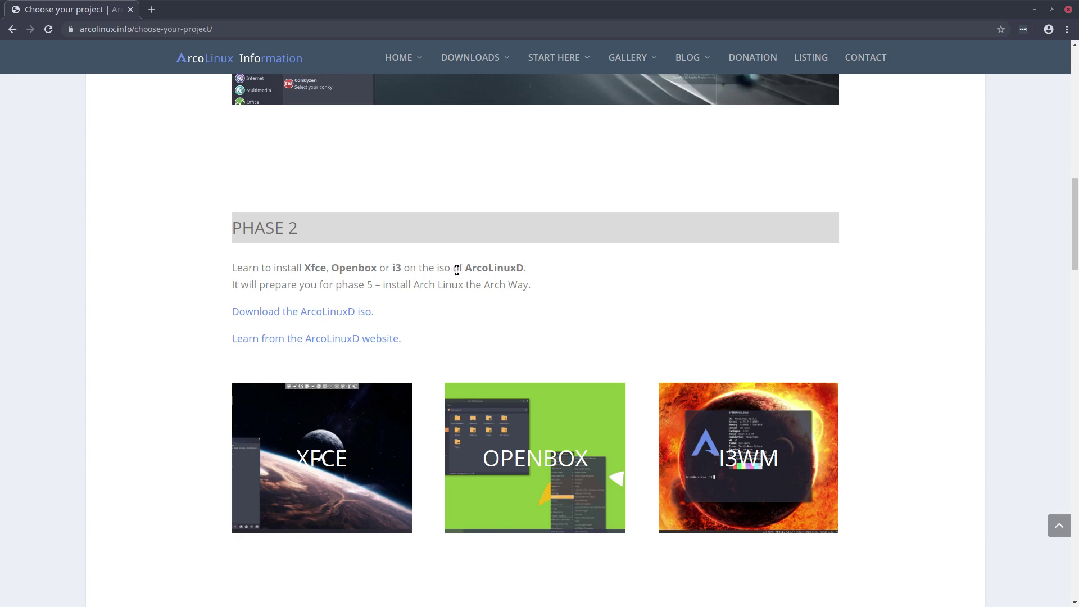
left_click_drag(465, 269, 524, 271)
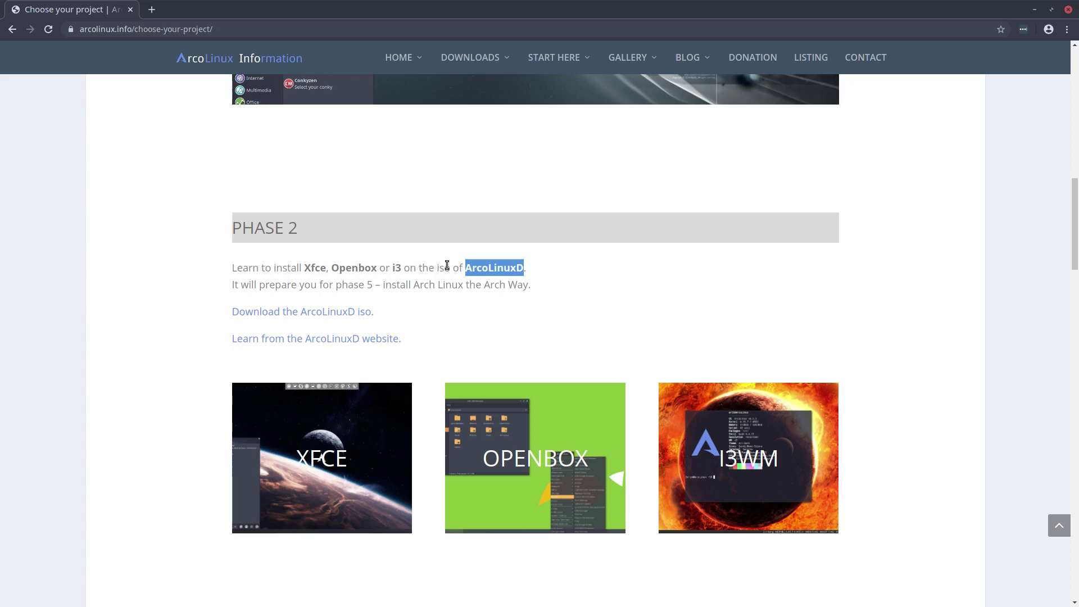
left_click(466, 280)
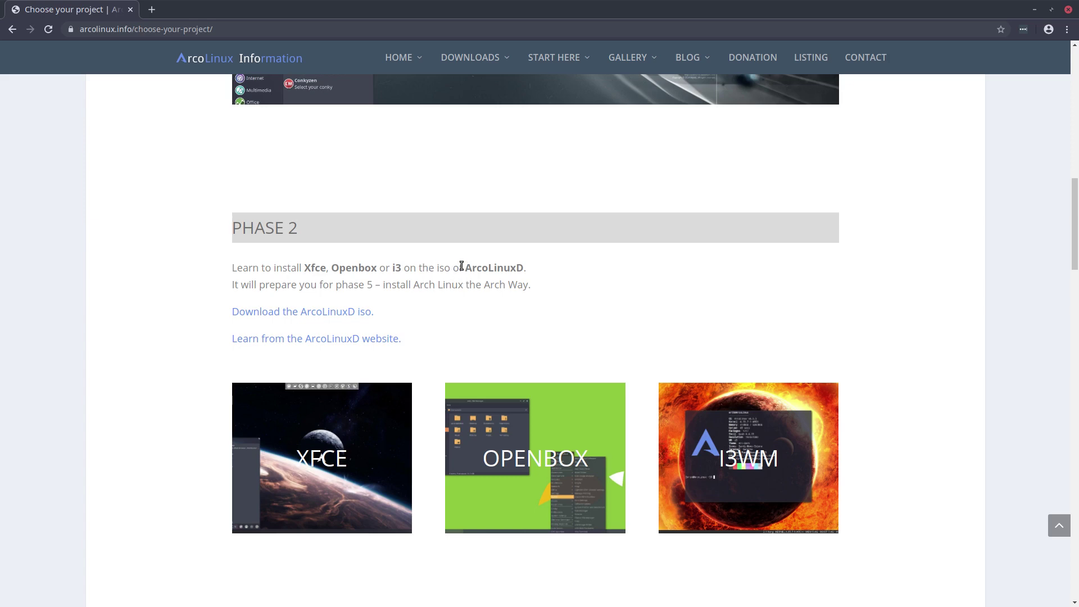
scroll(217, 268, "down", 3)
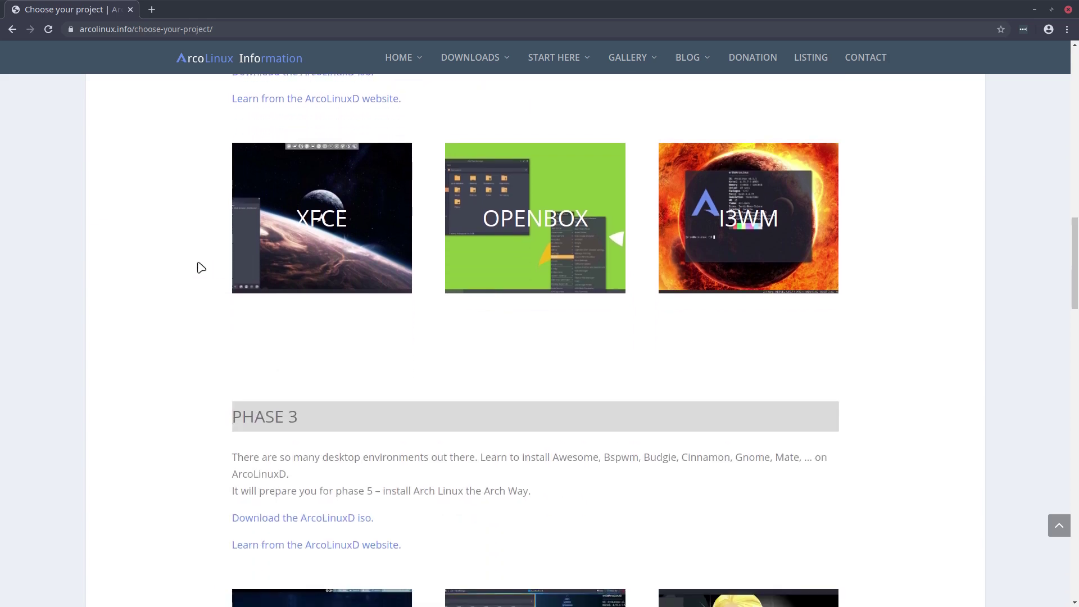
scroll(206, 256, "up", 2)
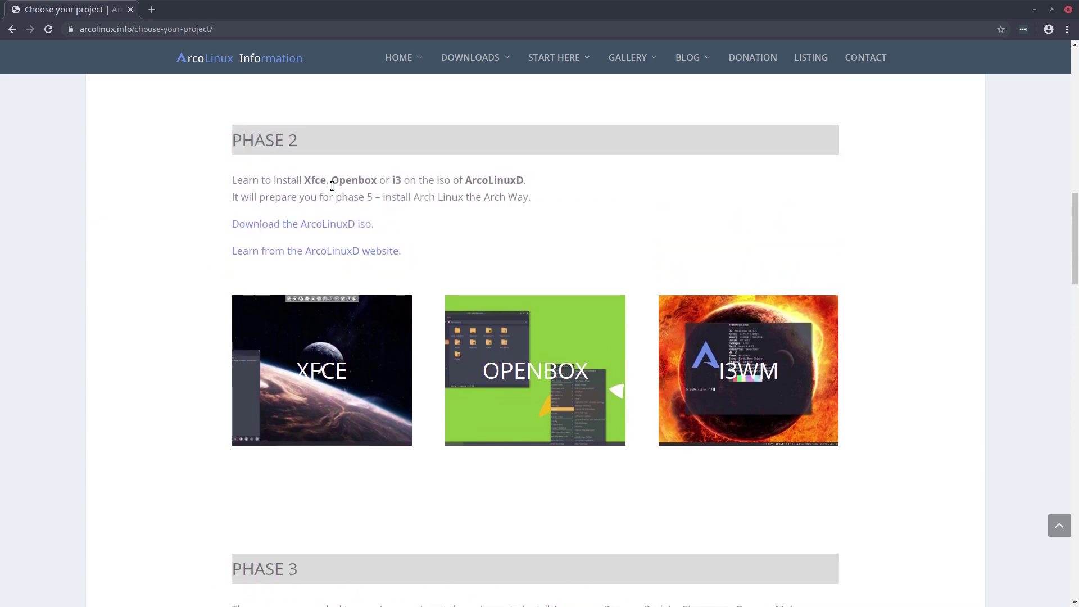
scroll(309, 221, "up", 3)
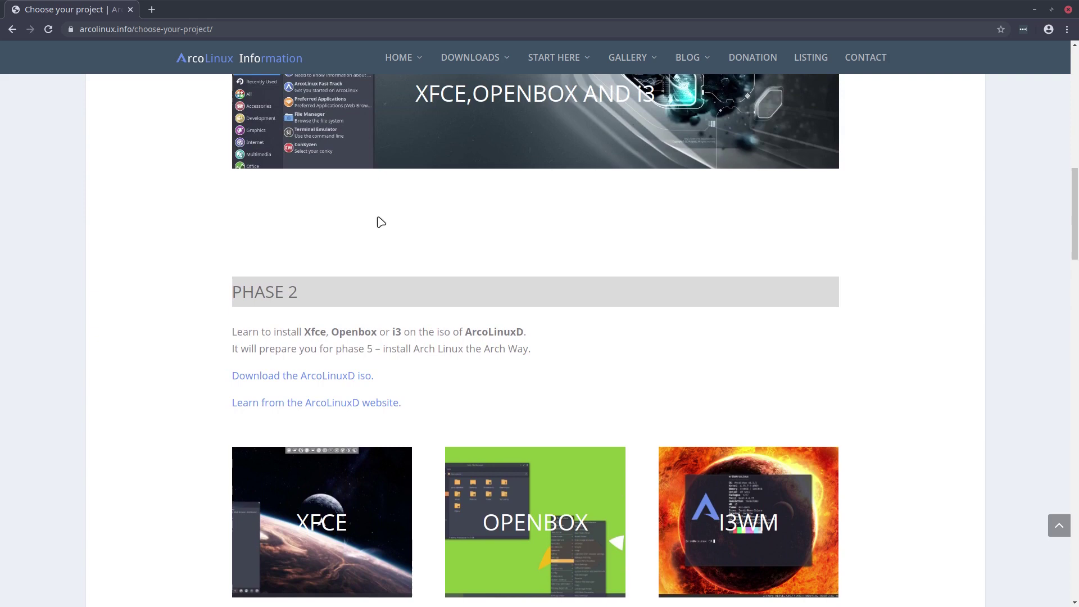
scroll(362, 236, "down", 10)
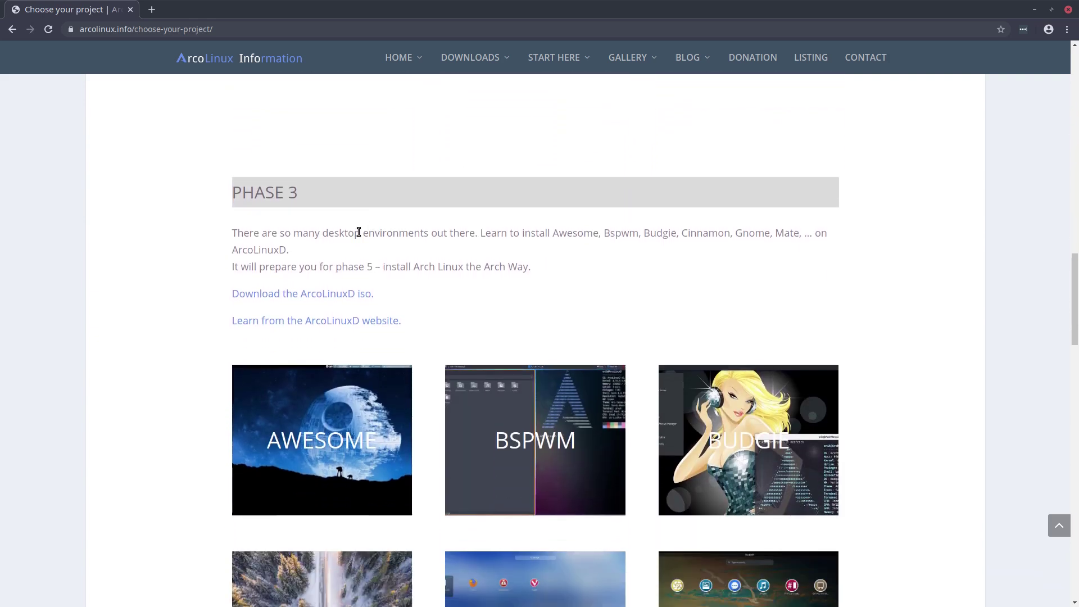
scroll(359, 232, "down", 1)
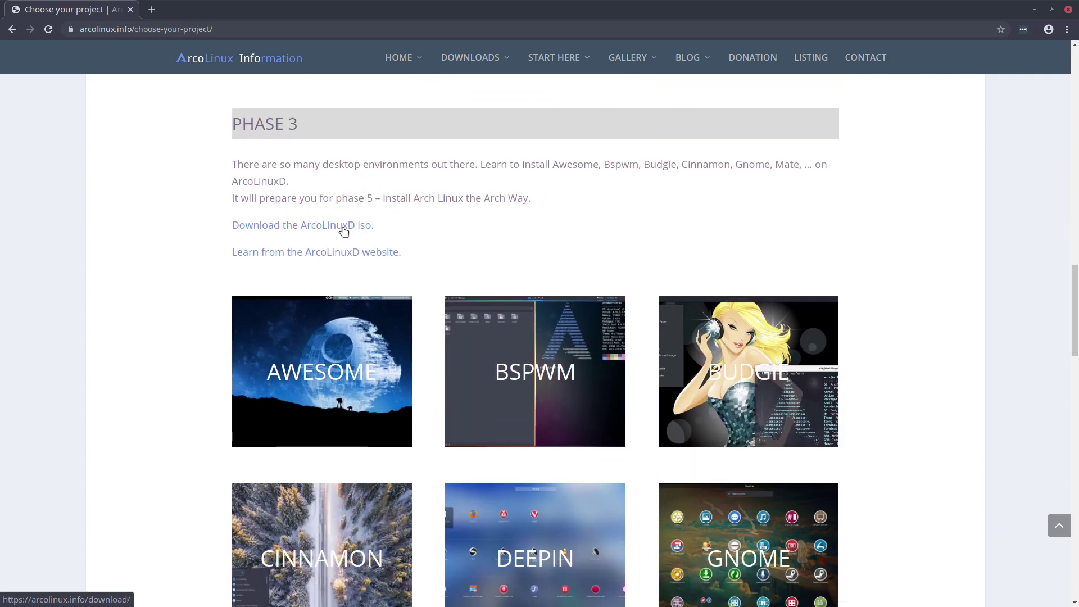
scroll(348, 343, "down", 5)
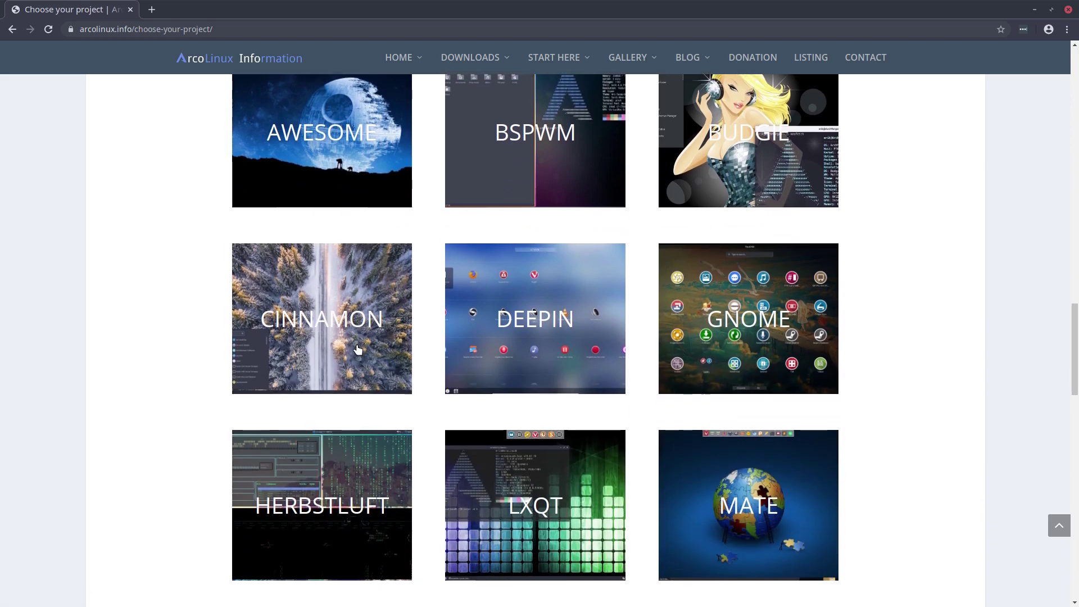
scroll(359, 349, "down", 5)
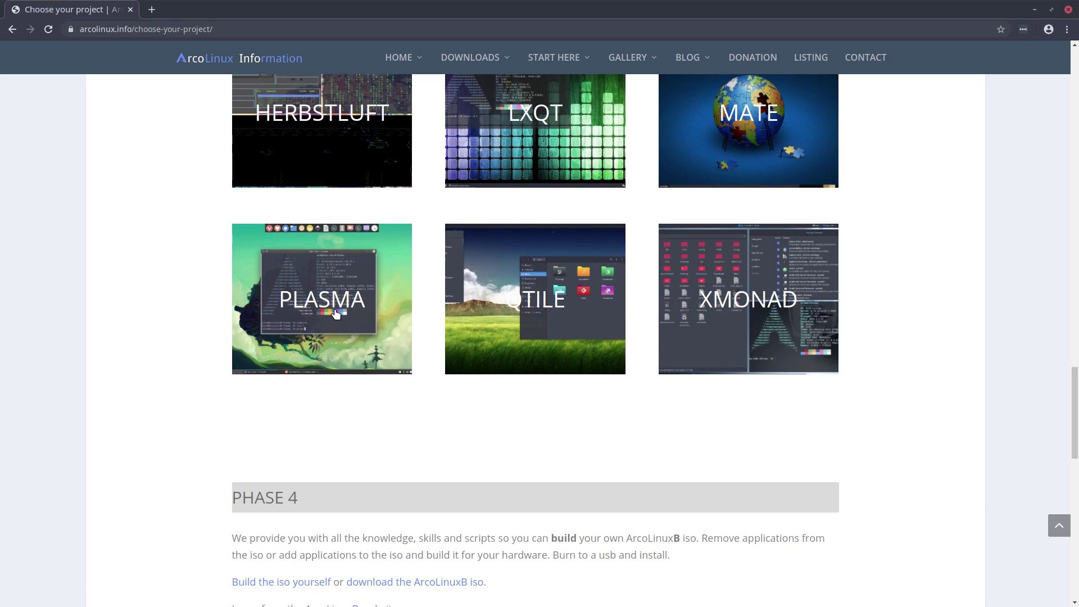
scroll(336, 313, "down", 4)
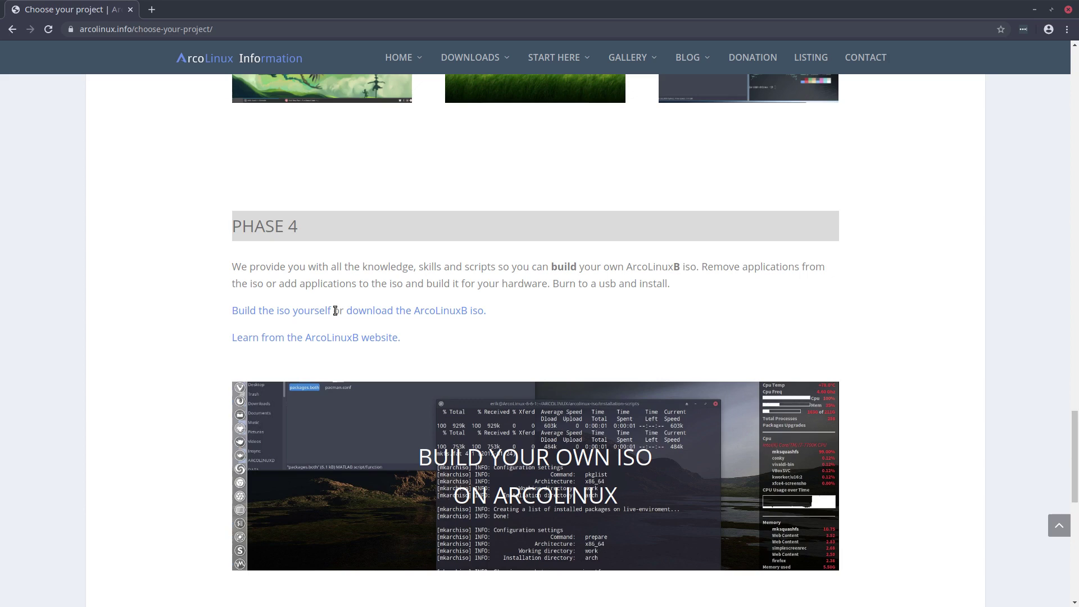
scroll(336, 311, "down", 2)
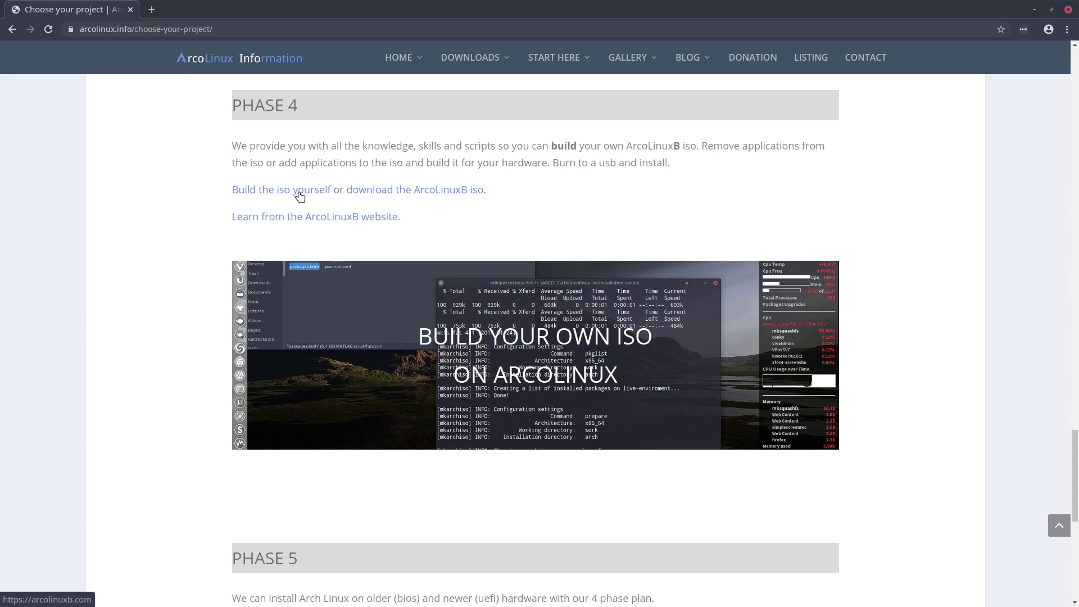
scroll(300, 197, "down", 3)
scroll(300, 196, "down", 3)
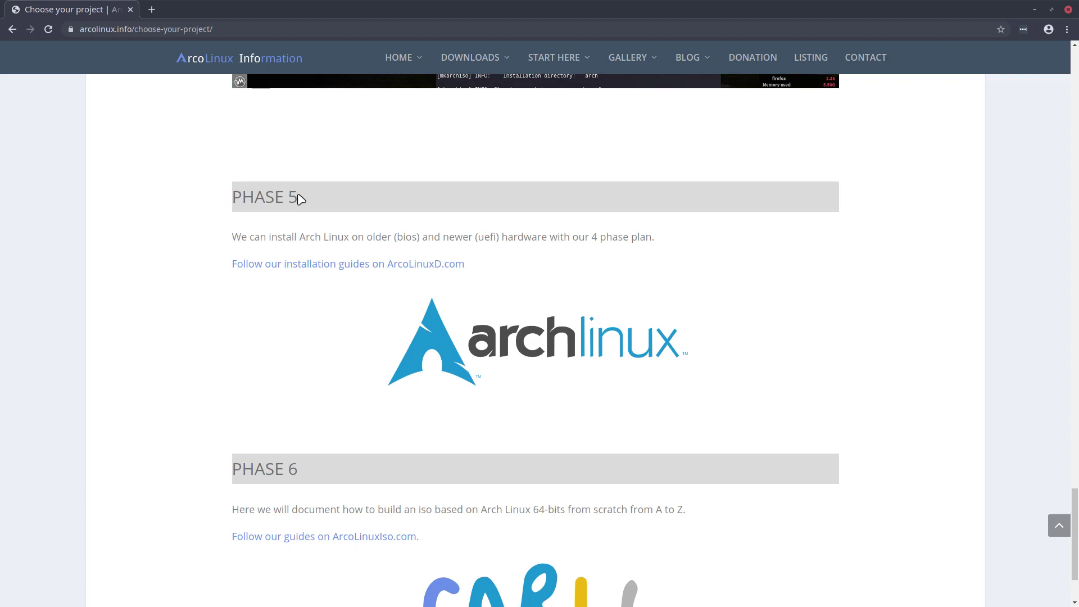
scroll(299, 198, "down", 3)
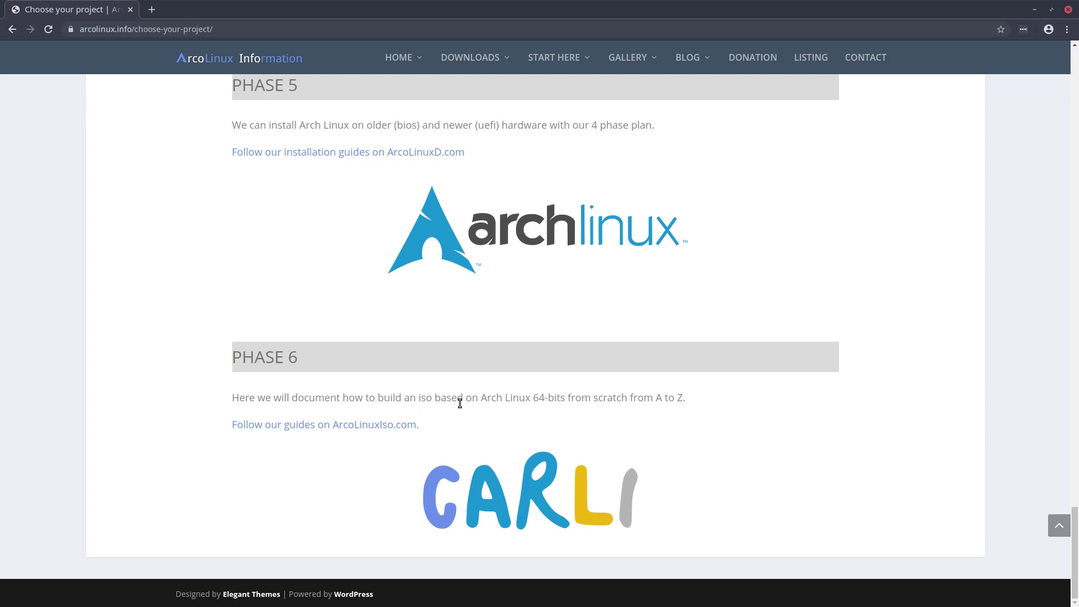
left_click_drag(457, 399, 607, 400)
left_click(648, 402)
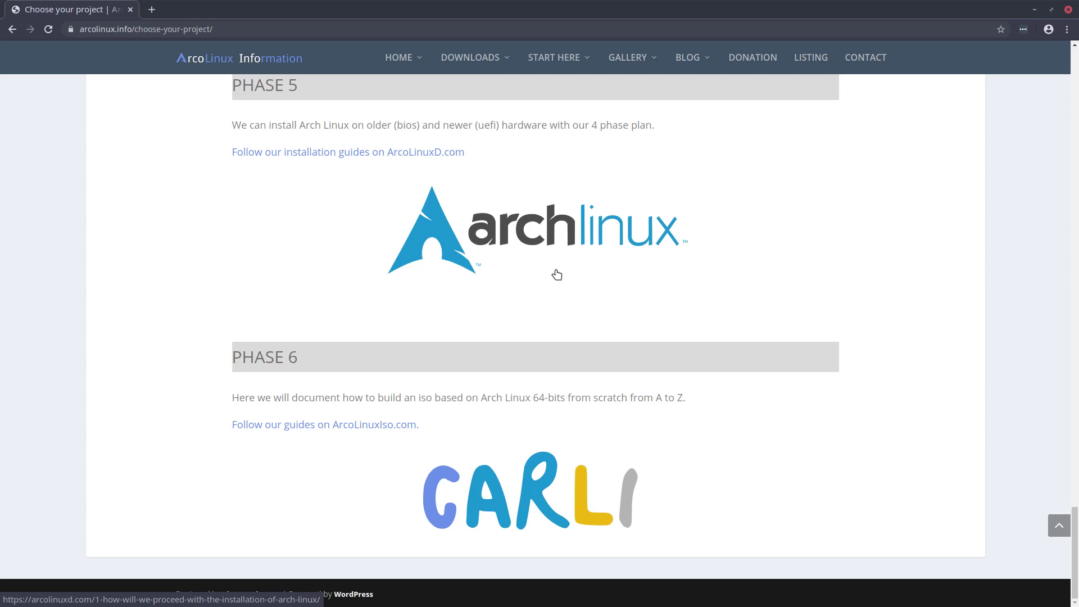
Open the ArcoLinux editions page and scroll down through its introduction.
mouse_move(558, 61)
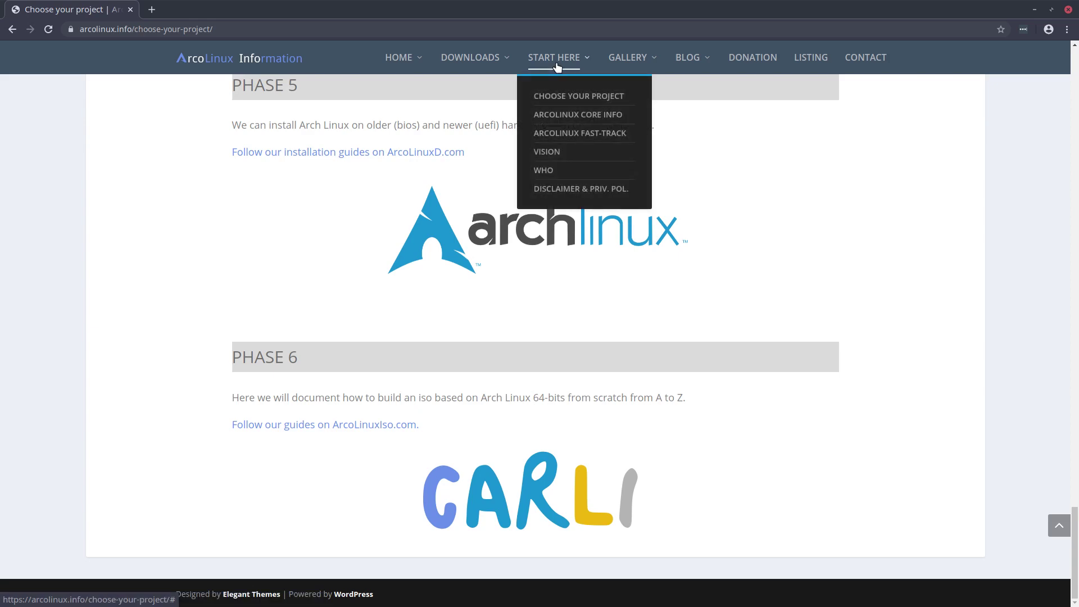
left_click(562, 114)
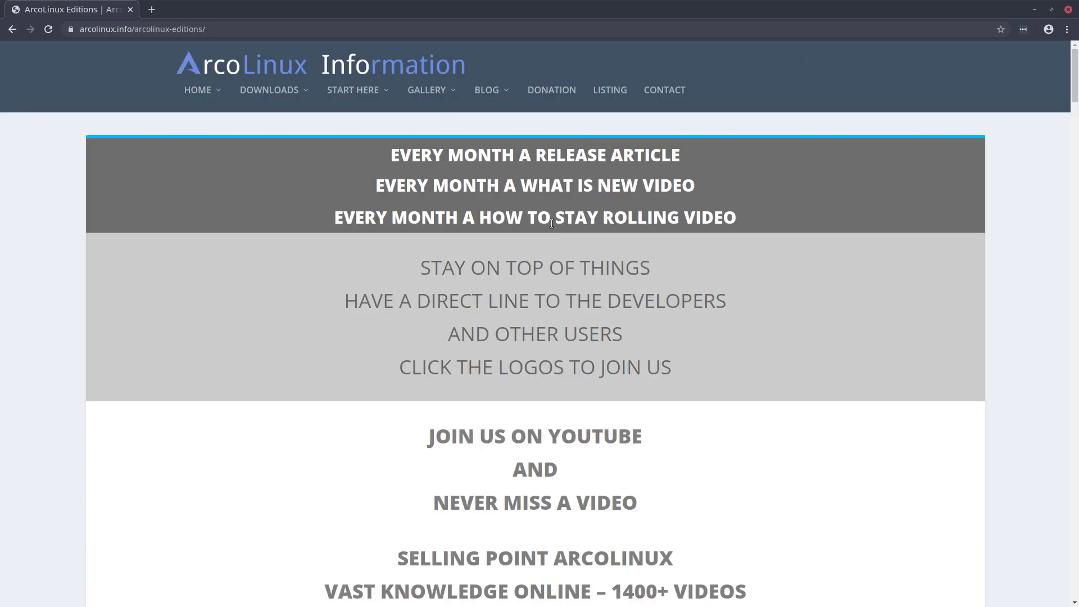
scroll(553, 227, "down", 5)
scroll(217, 265, "down", 20)
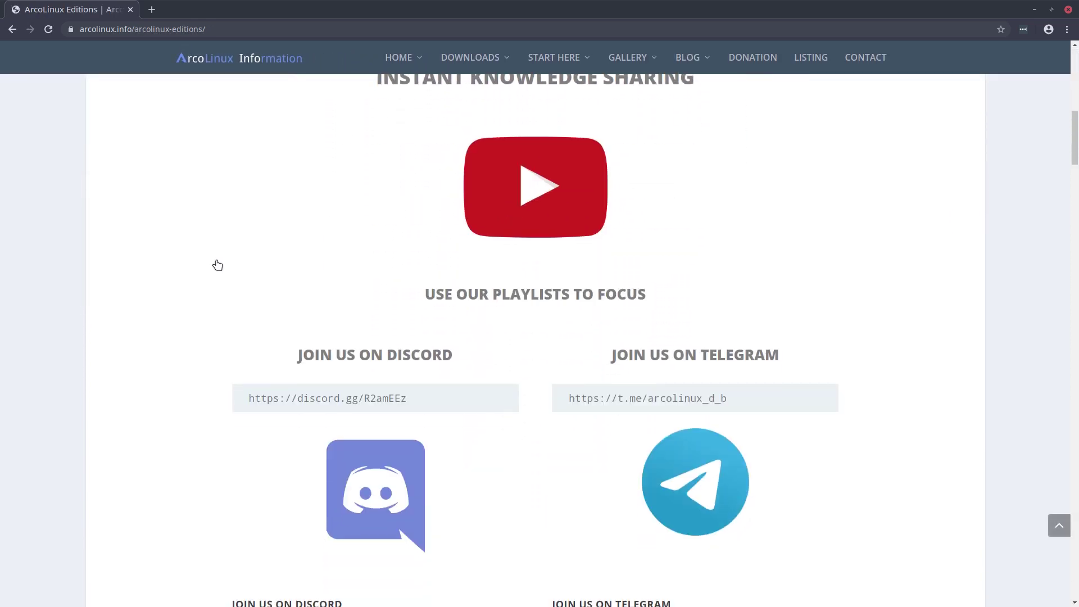
scroll(212, 269, "up", 15)
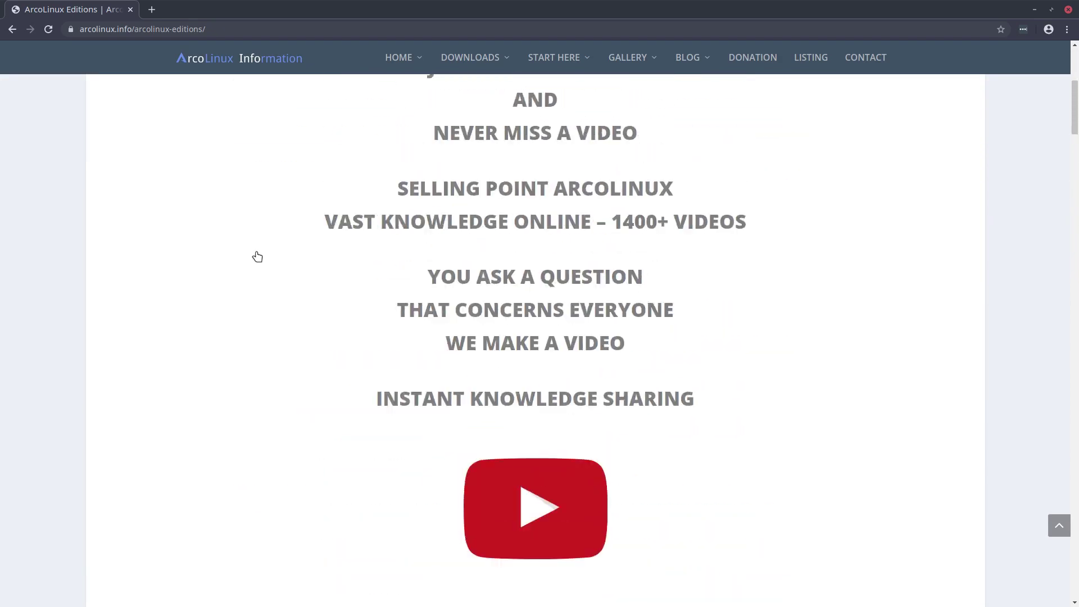
scroll(392, 443, "down", 15)
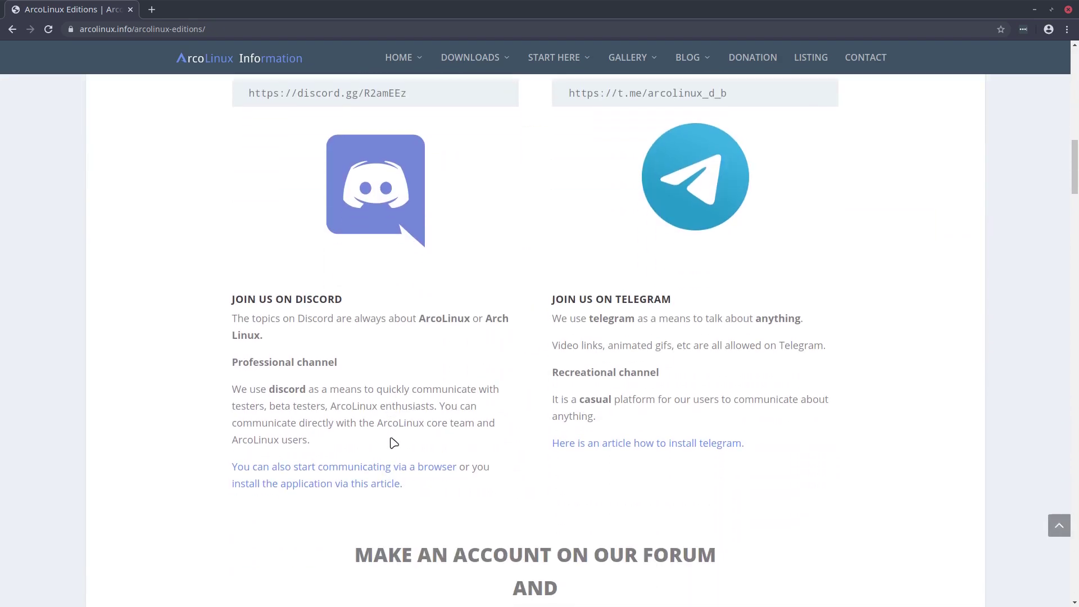
scroll(394, 443, "down", 7)
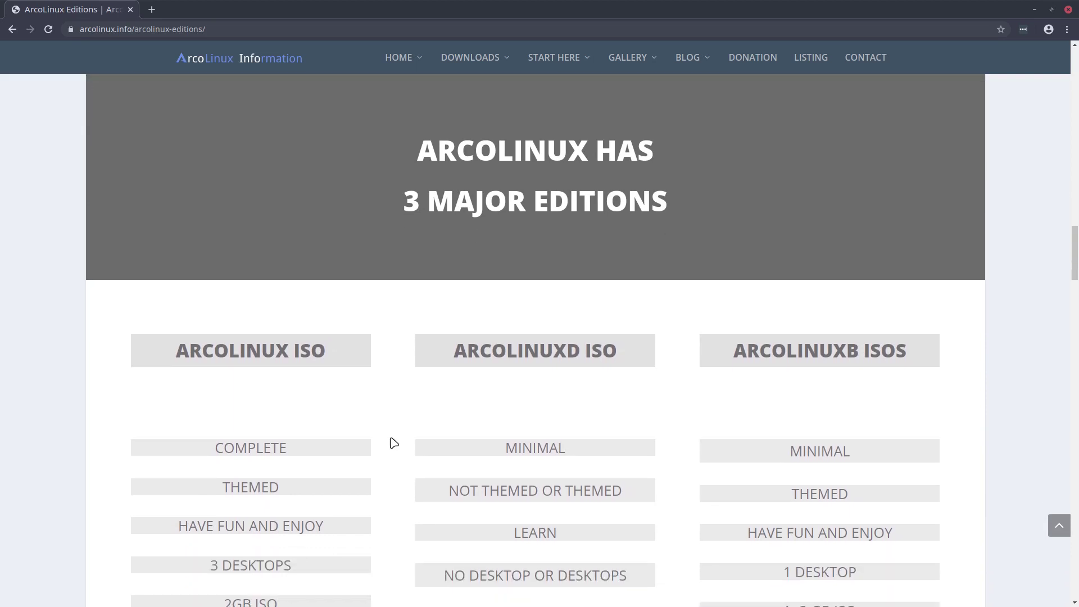
scroll(394, 444, "down", 3)
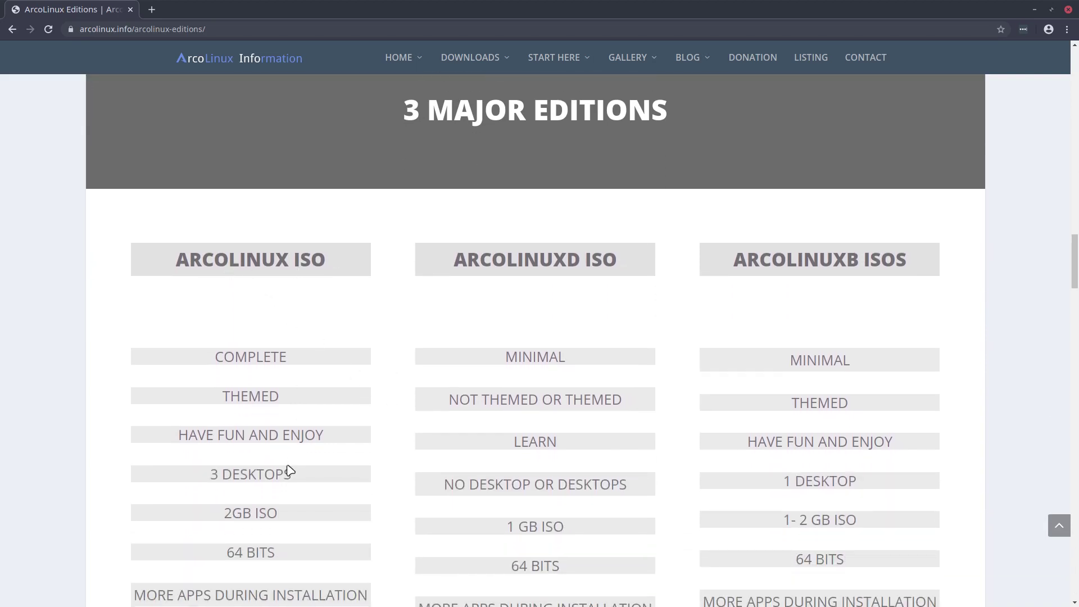
Highlight the 3 DESKTOPS text and the three ISO headings, then scroll to the component rows.
left_click_drag(211, 474, 294, 478)
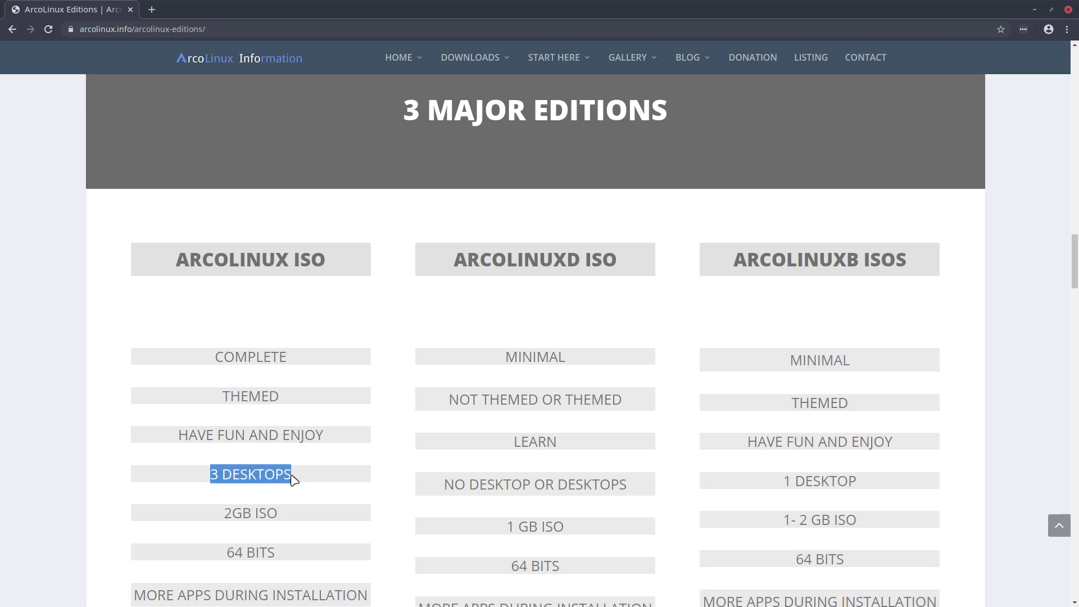
left_click_drag(568, 262, 585, 262)
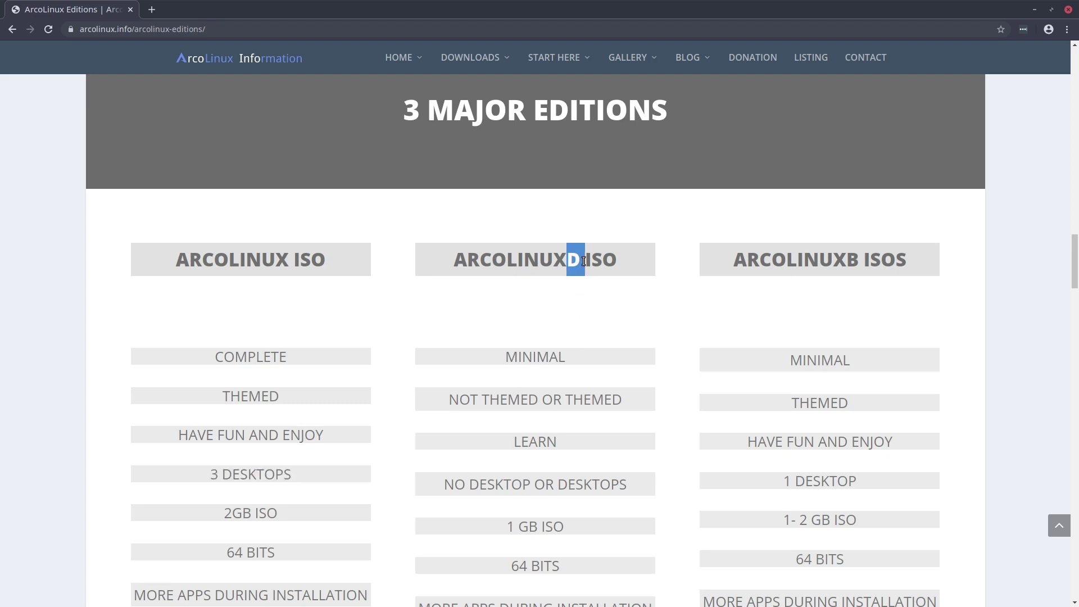
left_click_drag(203, 261, 262, 262)
left_click_drag(482, 262, 524, 262)
left_click_drag(786, 260, 848, 260)
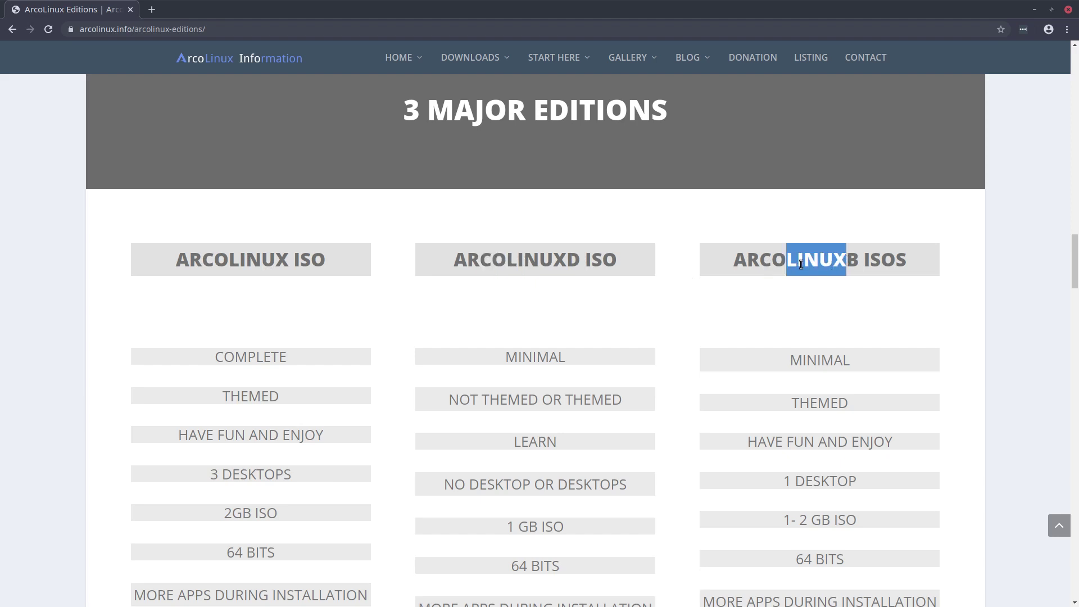
left_click(801, 264)
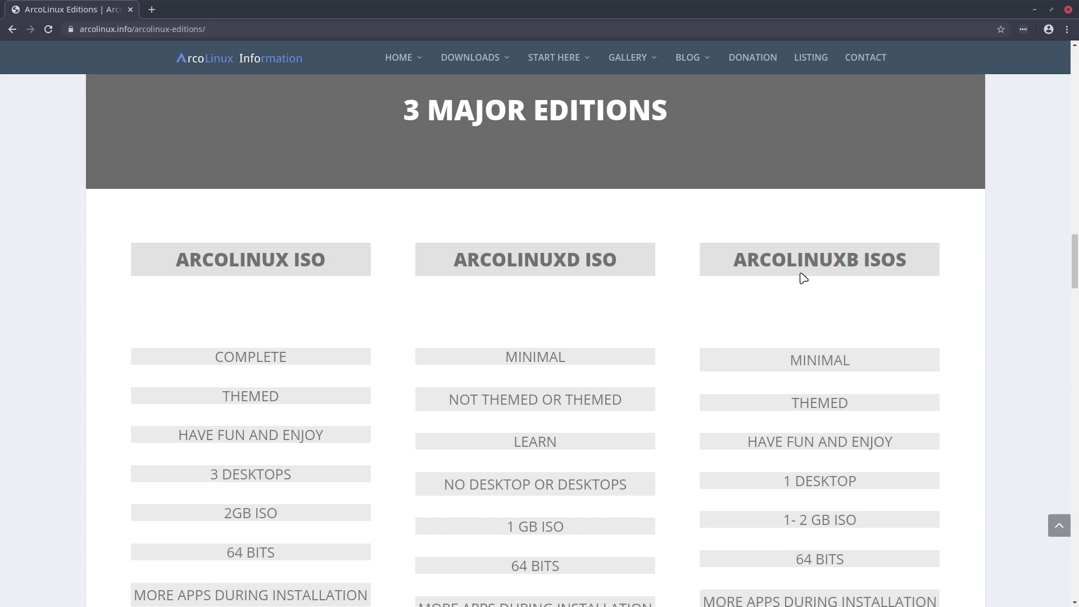
scroll(572, 427, "down", 2)
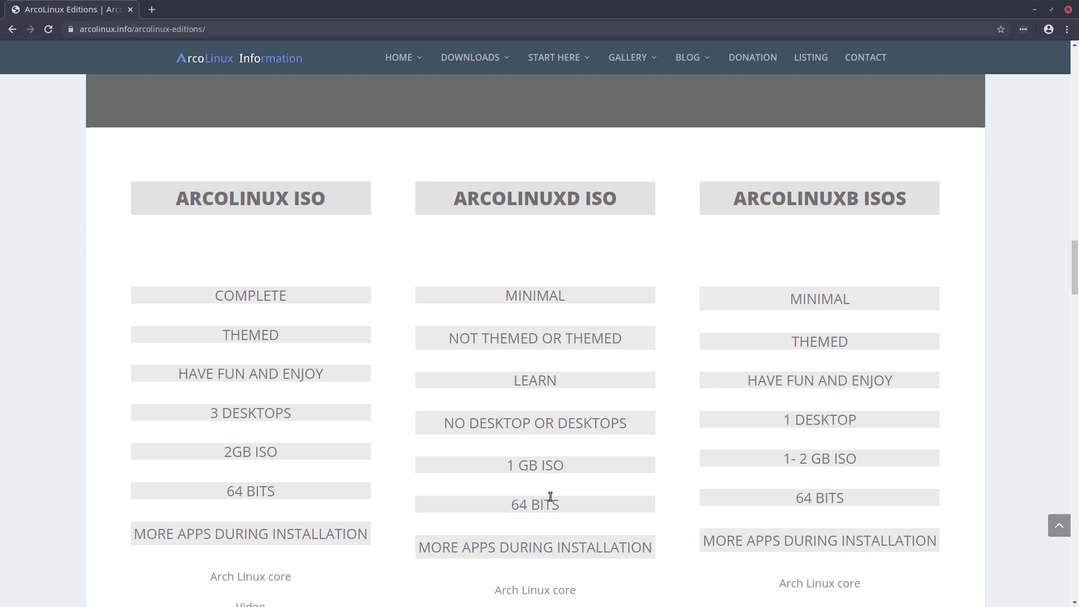
scroll(302, 349, "down", 3)
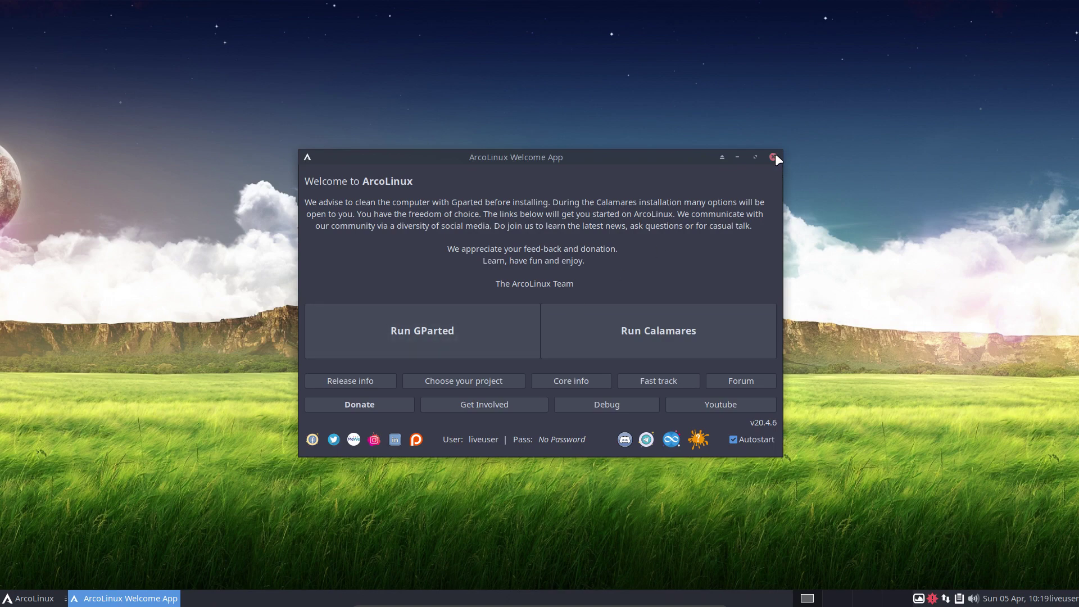
Move the Welcome App window to the right and browse the application menu categories.
left_click_drag(670, 158, 917, 144)
left_click(31, 598)
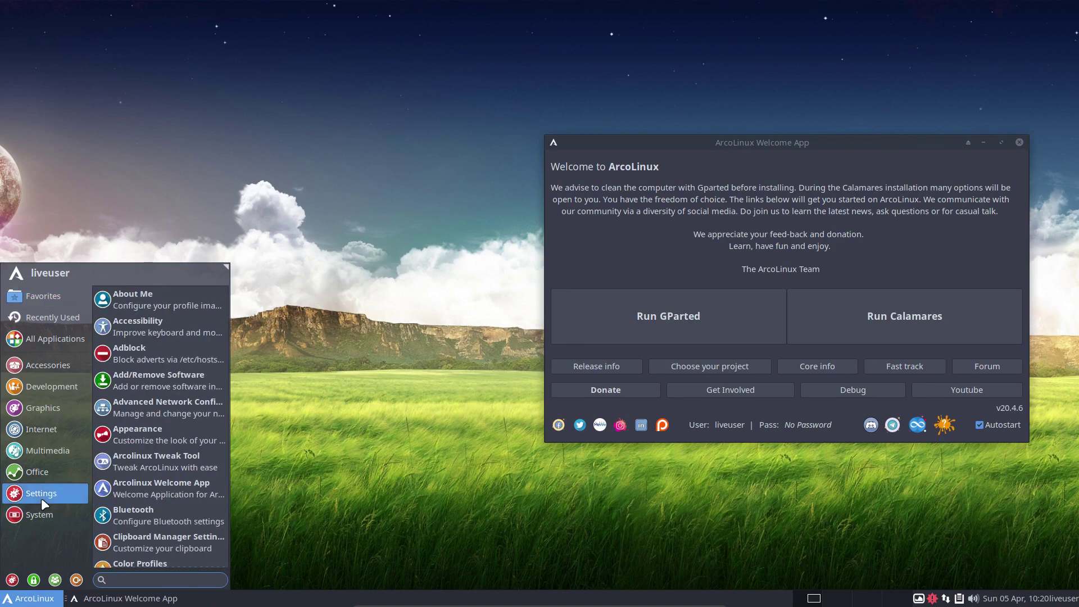
mouse_move(43, 468)
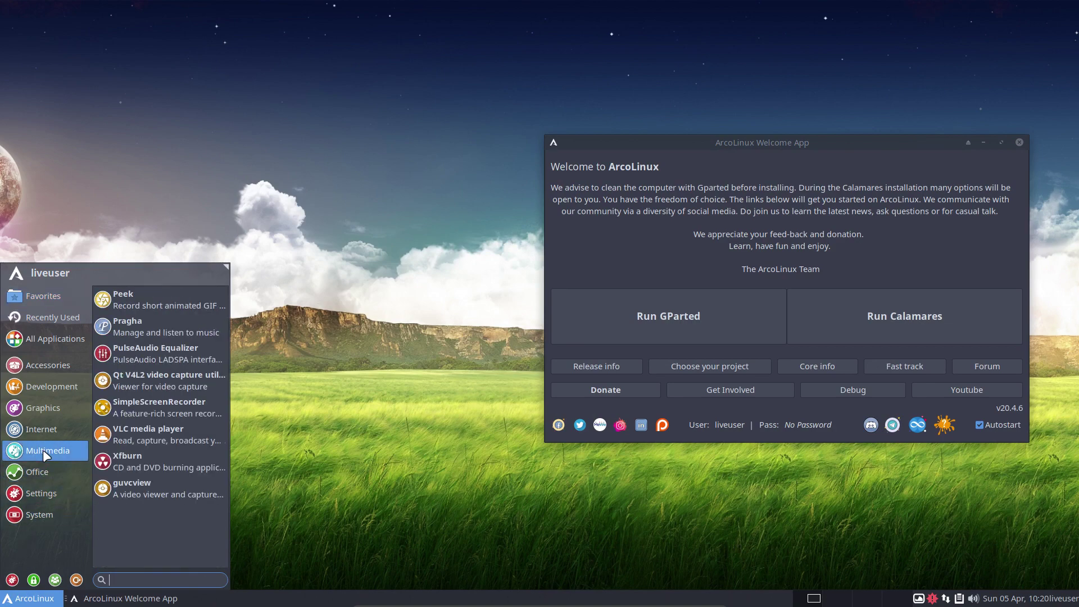
mouse_move(43, 432)
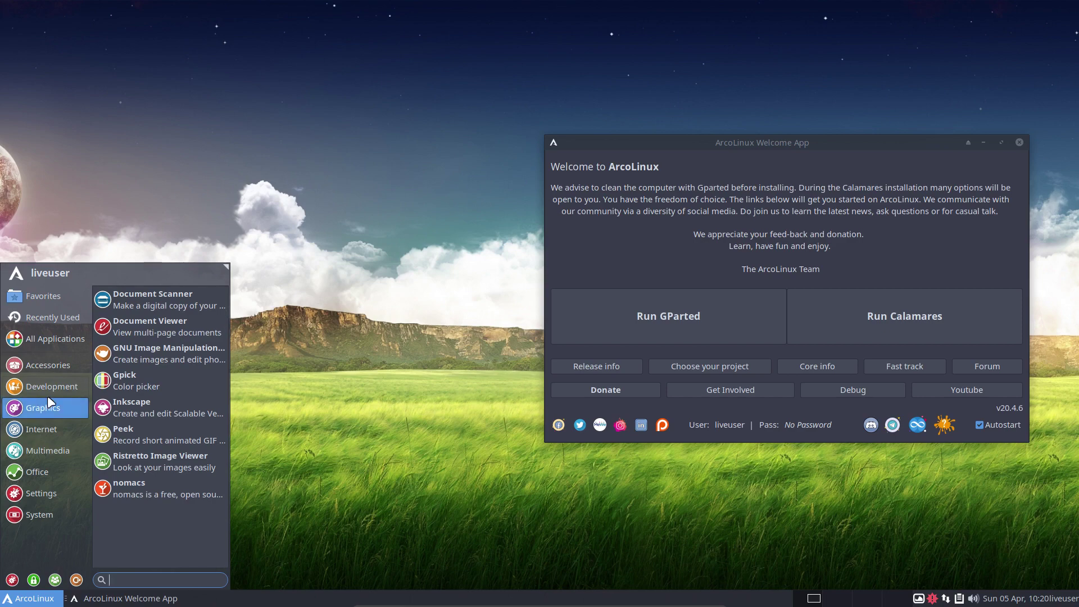
mouse_move(47, 396)
mouse_move(50, 342)
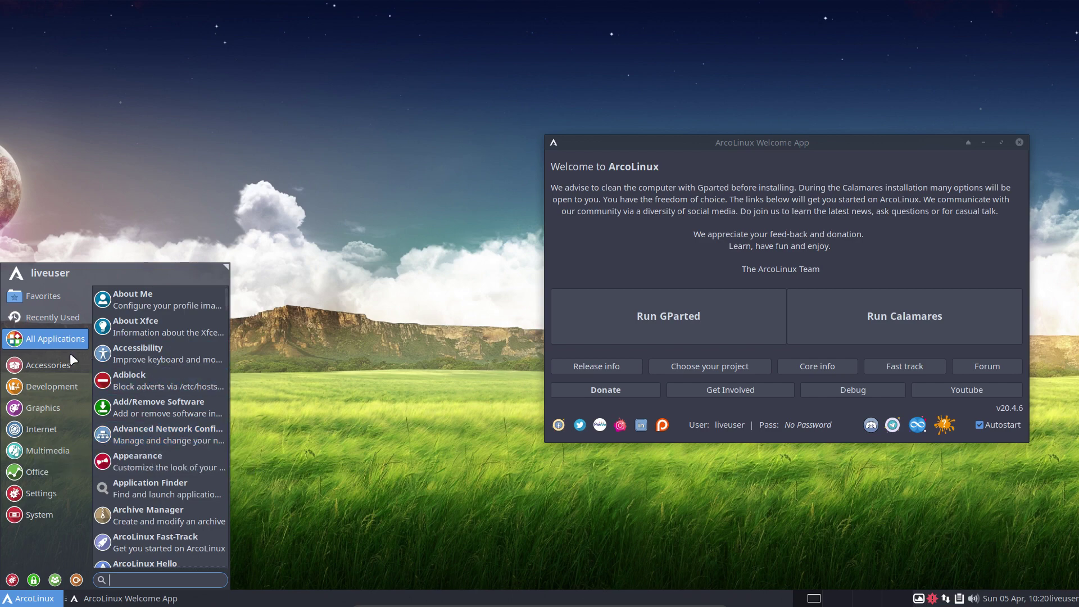
mouse_move(49, 362)
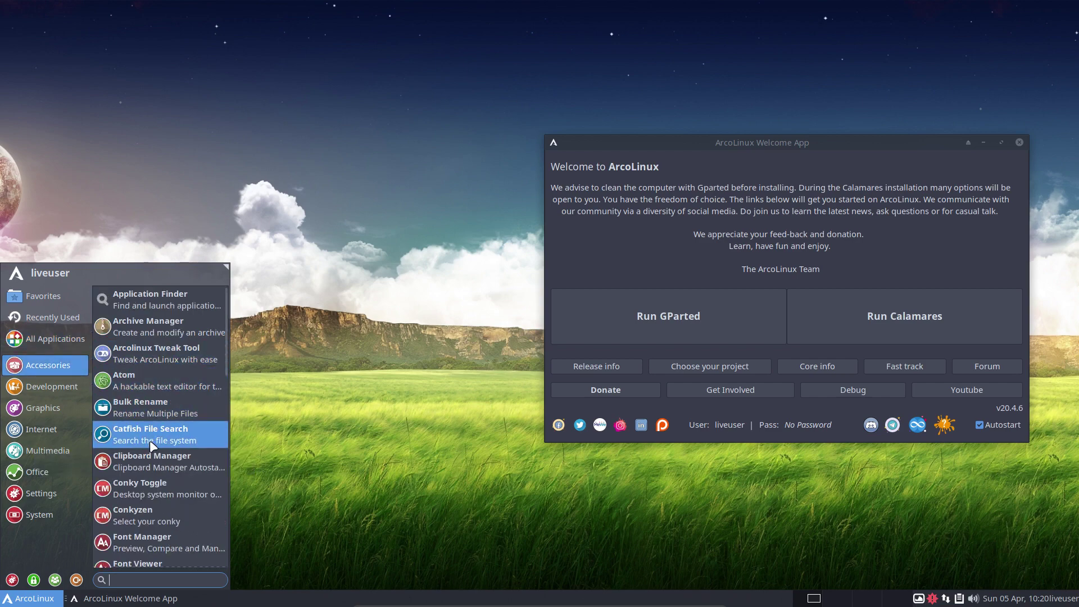
scroll(146, 519, "down", 5)
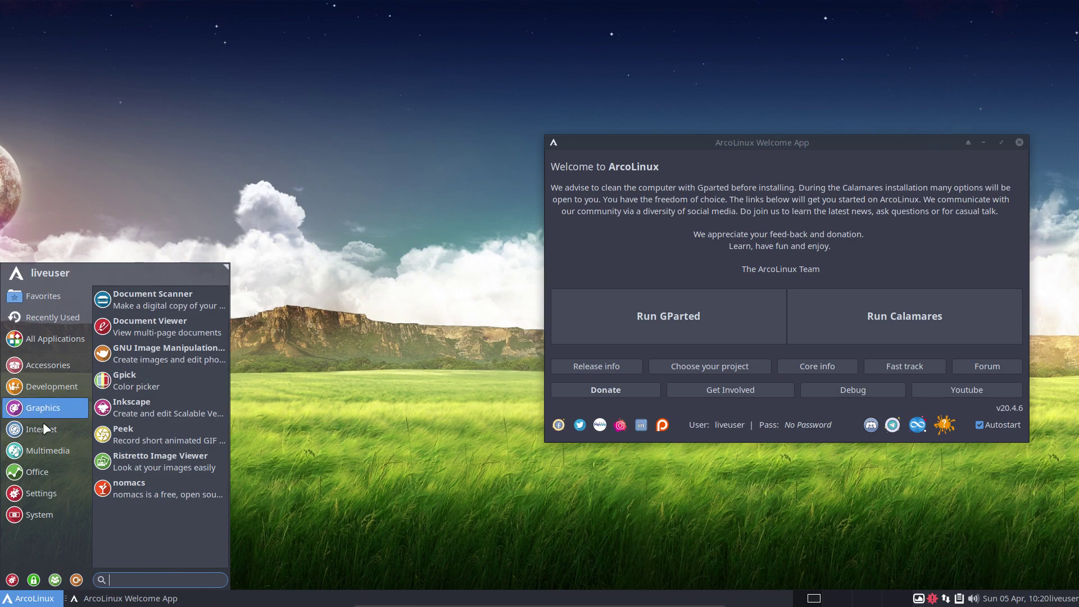
Close and reopen the menu, move the Welcome App back to centre, then reopen the menu.
left_click(312, 450)
left_click(34, 598)
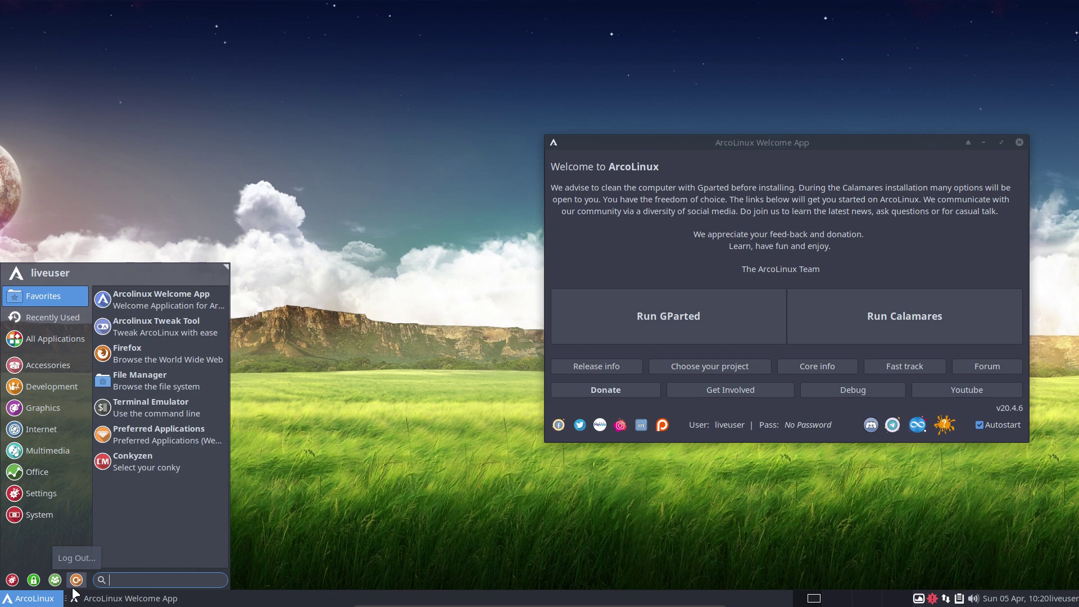
left_click(772, 167)
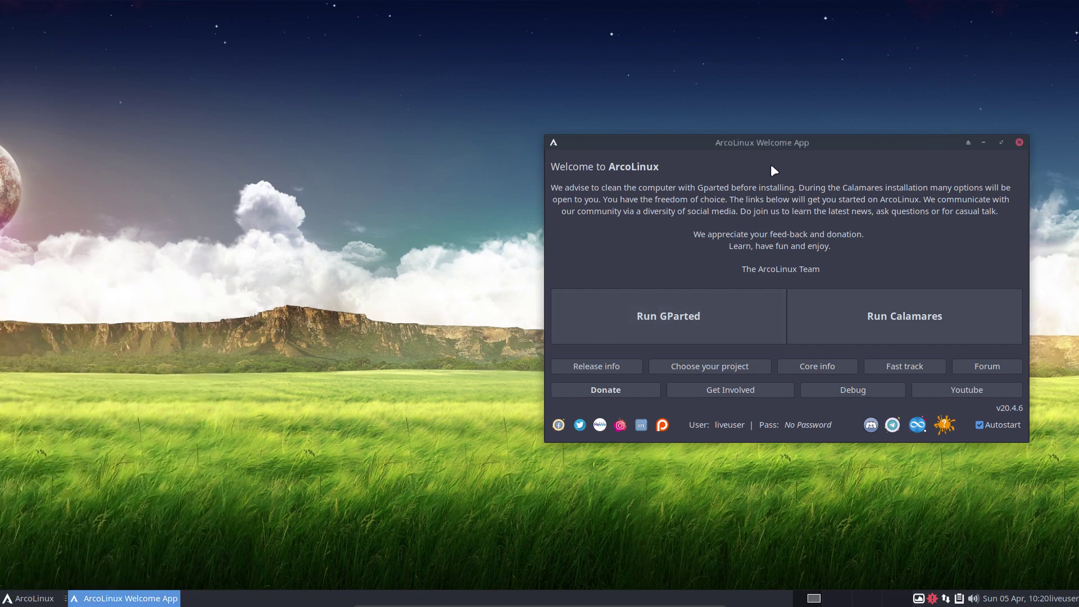
left_click_drag(805, 144, 556, 129)
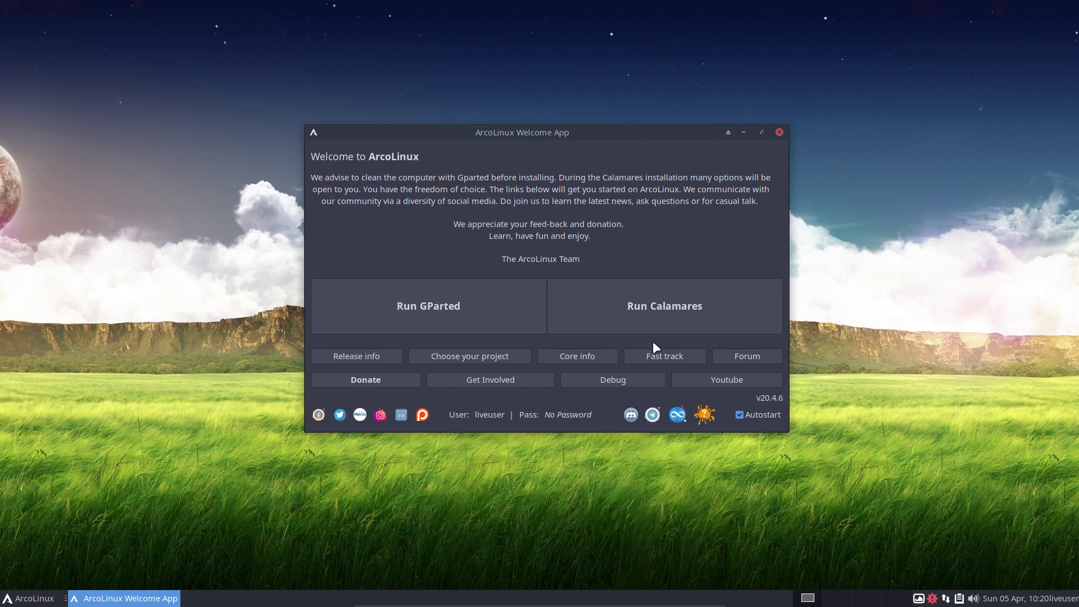
left_click(31, 598)
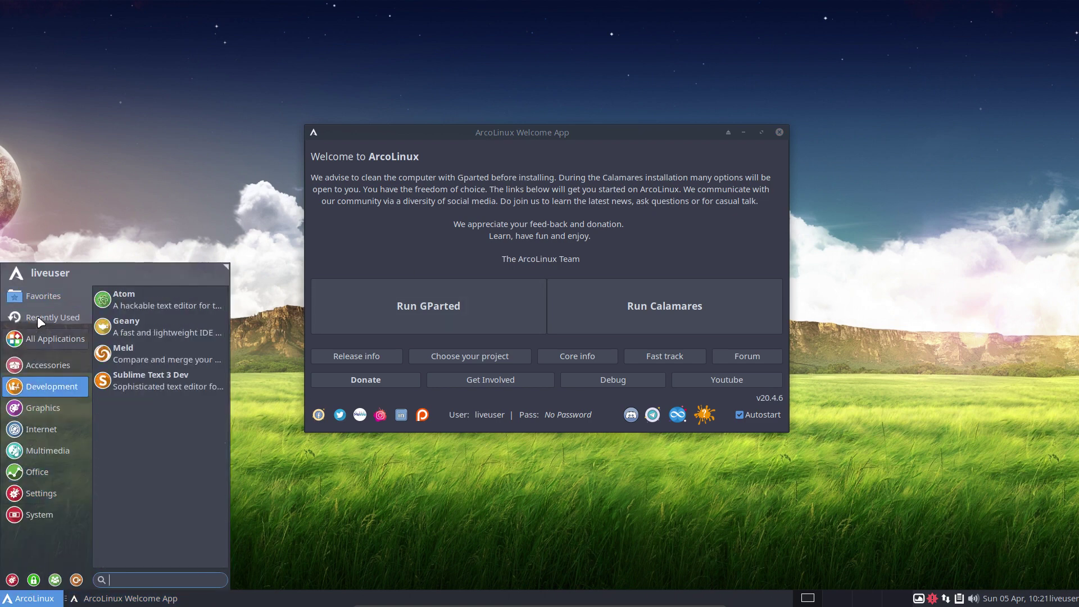
Launch Calamares from the Welcome App, view its About info, and advance to the Kernel page.
left_click(622, 203)
left_click(681, 306)
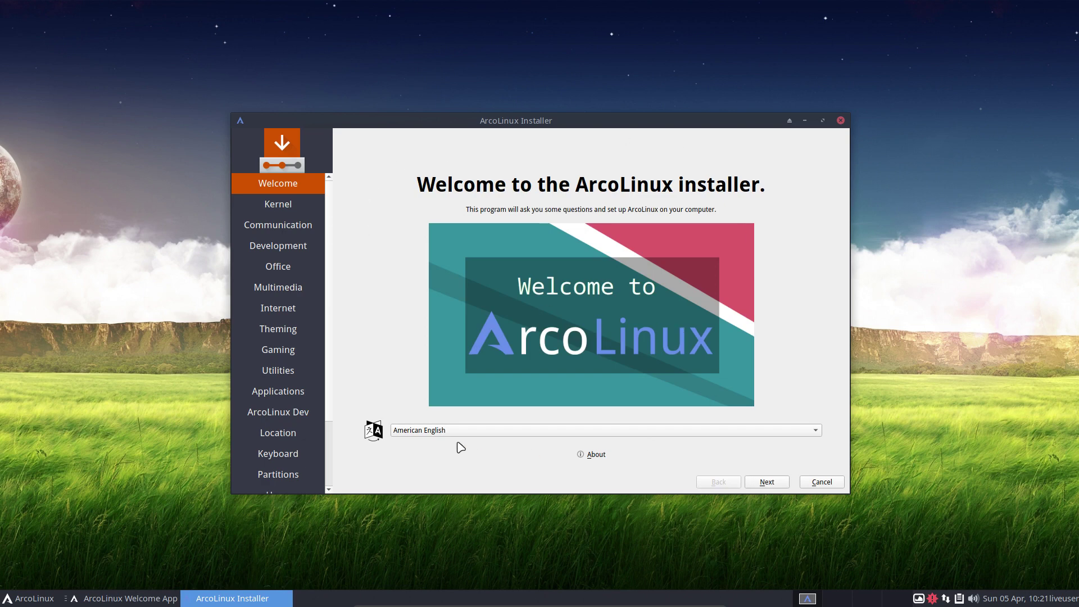
left_click(588, 455)
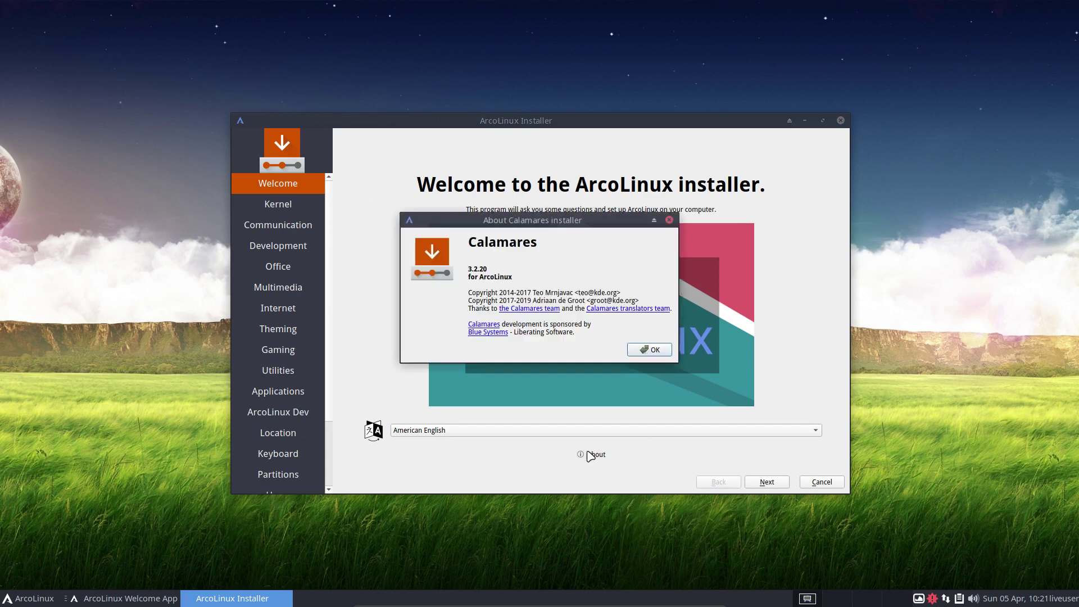
left_click(655, 350)
left_click(764, 483)
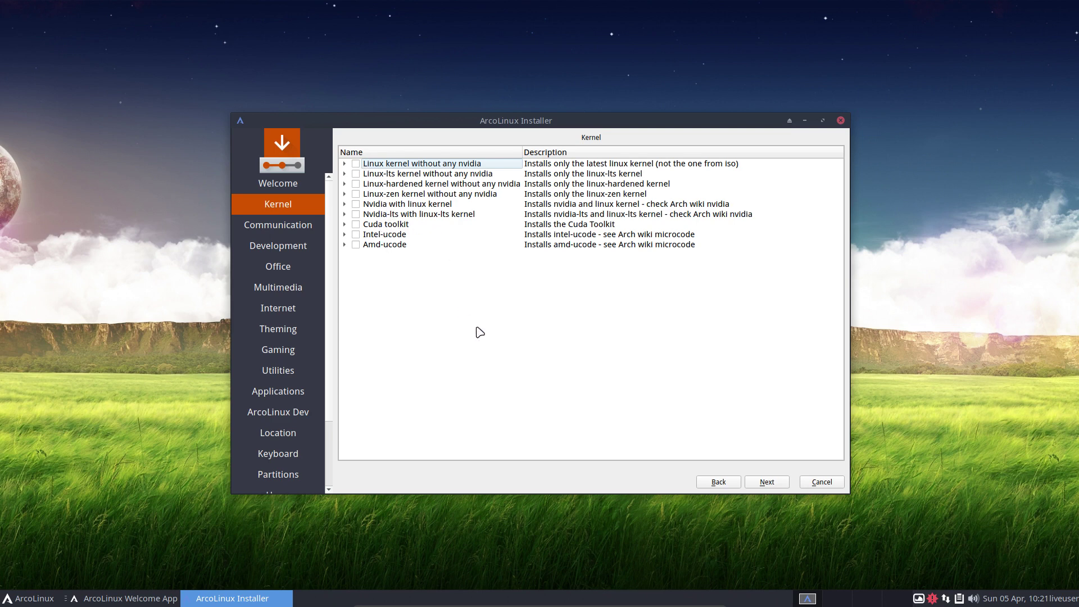
Advance to the Communication page, expand its package group, and briefly check the application menu.
left_click(769, 482)
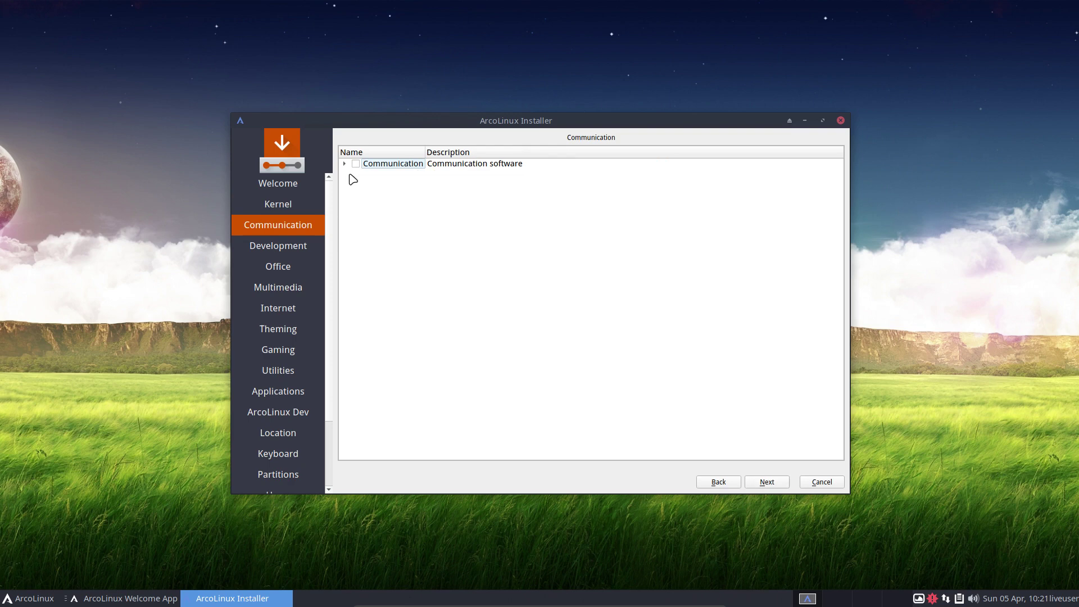
left_click(344, 164)
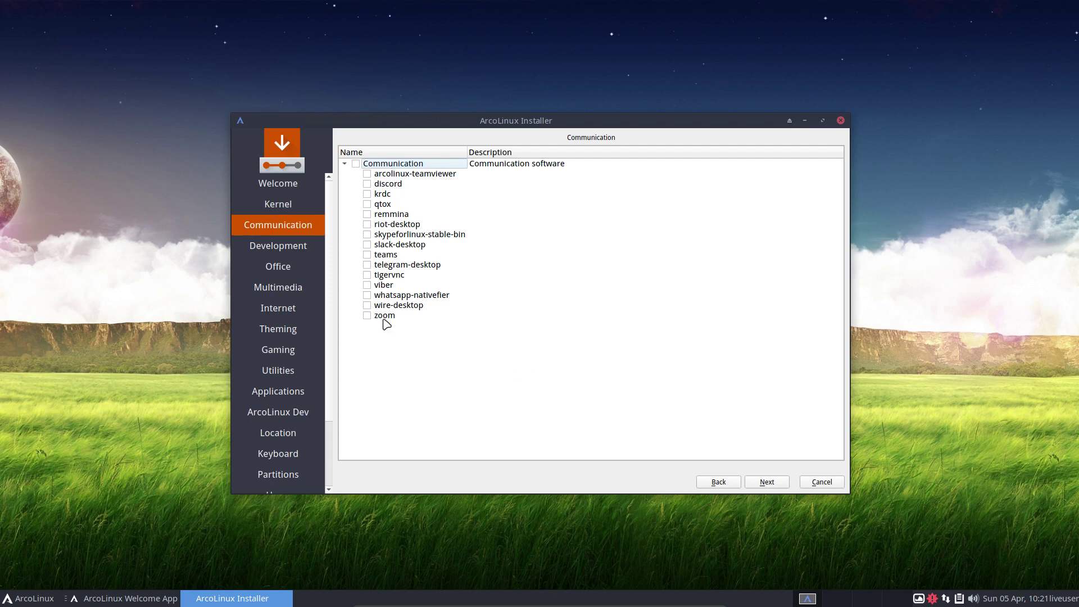
left_click(38, 598)
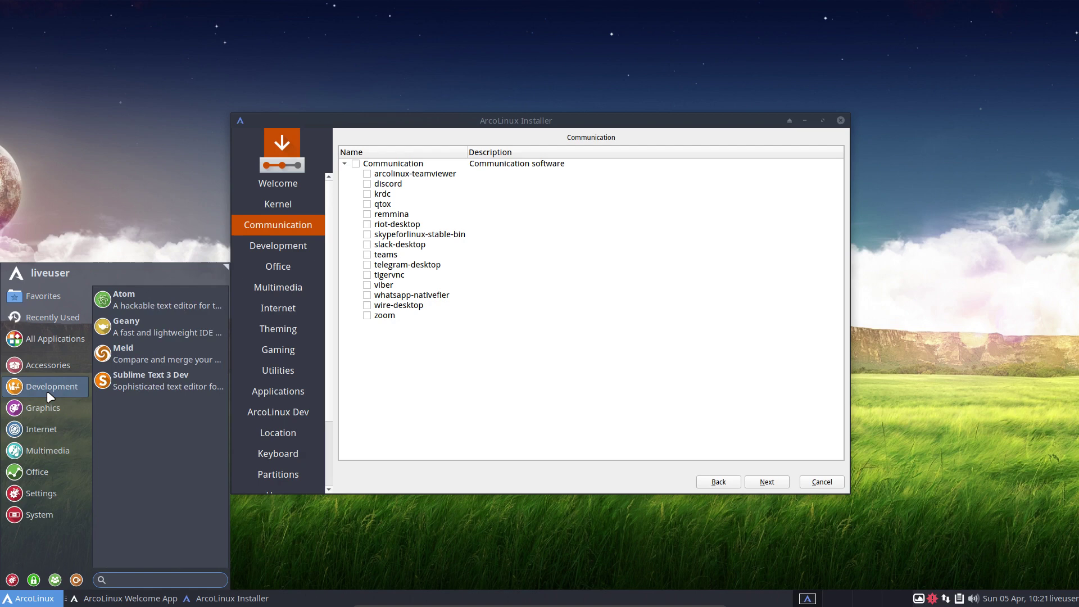
mouse_move(60, 337)
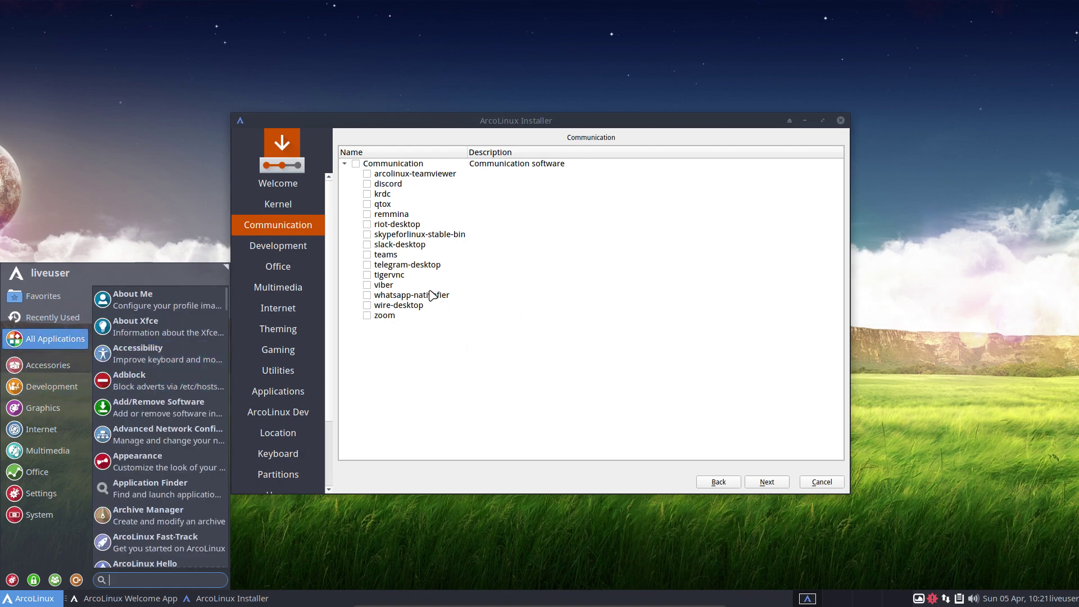
left_click(429, 341)
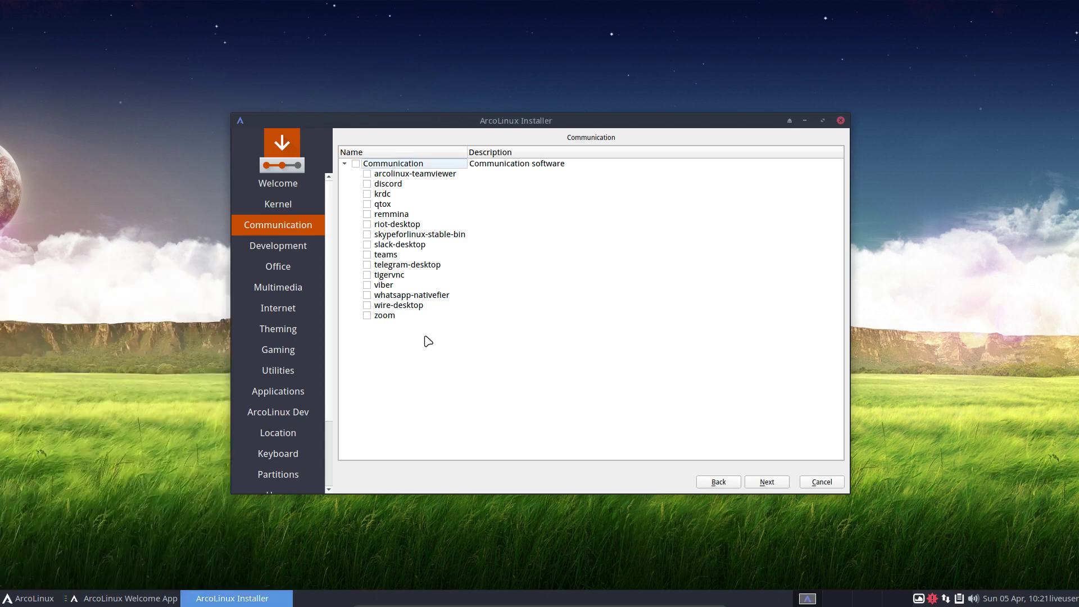
Go through the Development, Office and Multimedia pages, expanding the Development and Multimedia groups.
left_click(768, 483)
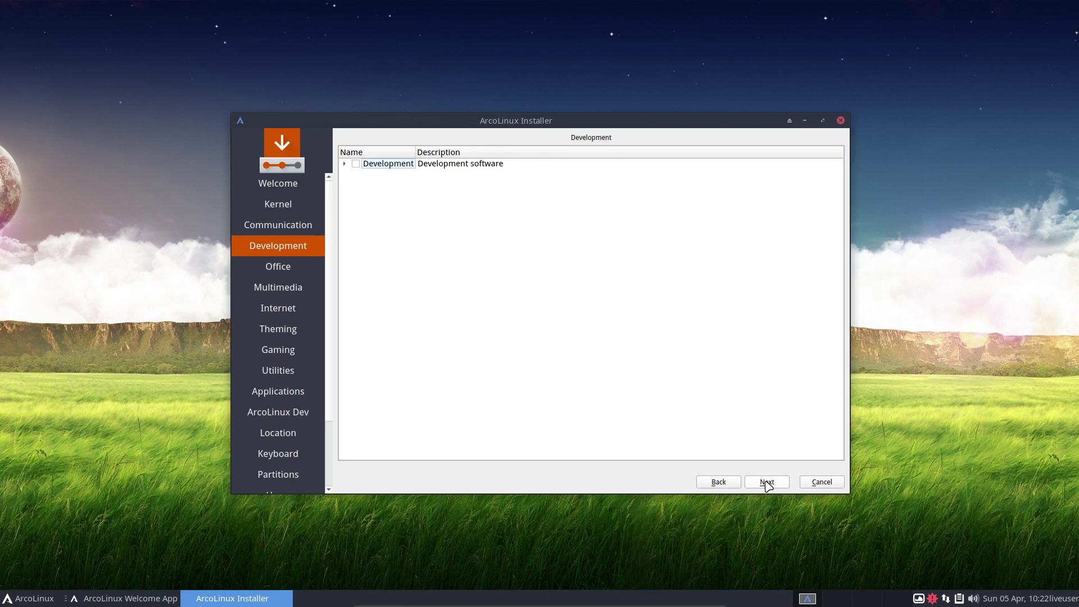
left_click(345, 164)
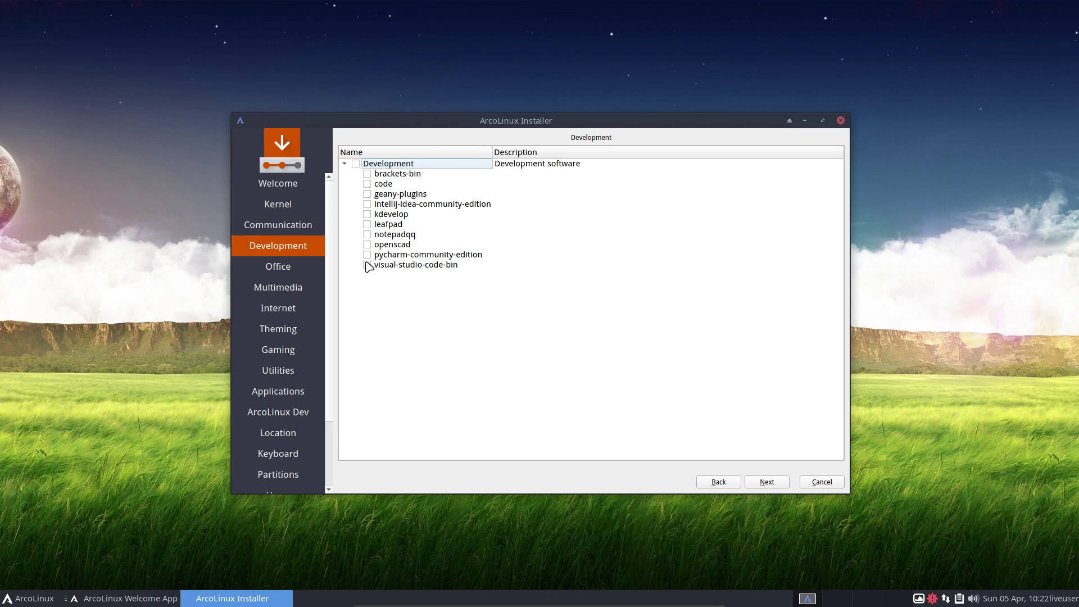
left_click(771, 482)
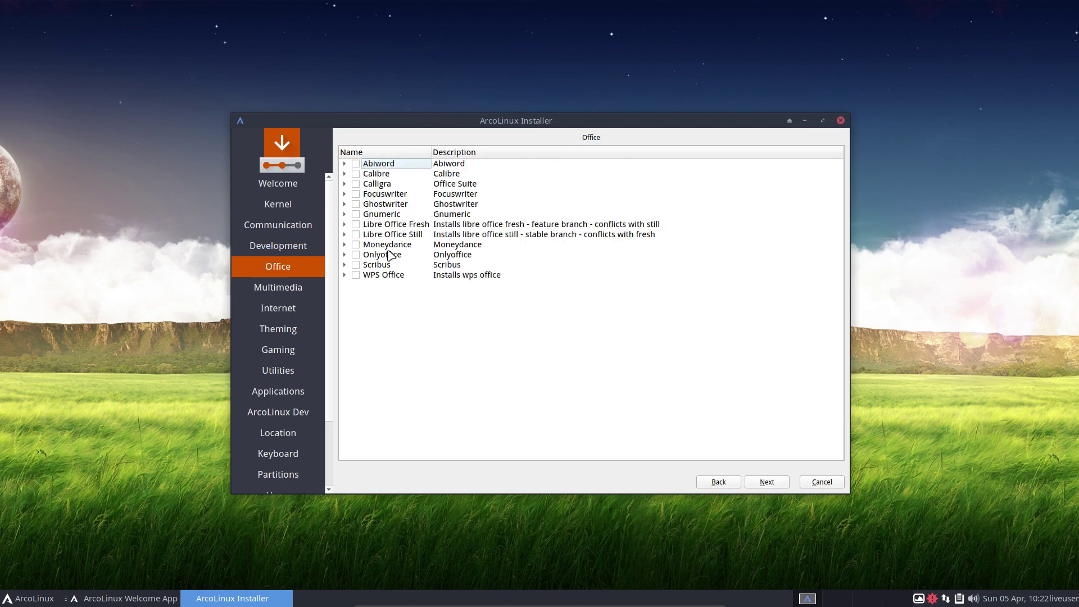
left_click(764, 481)
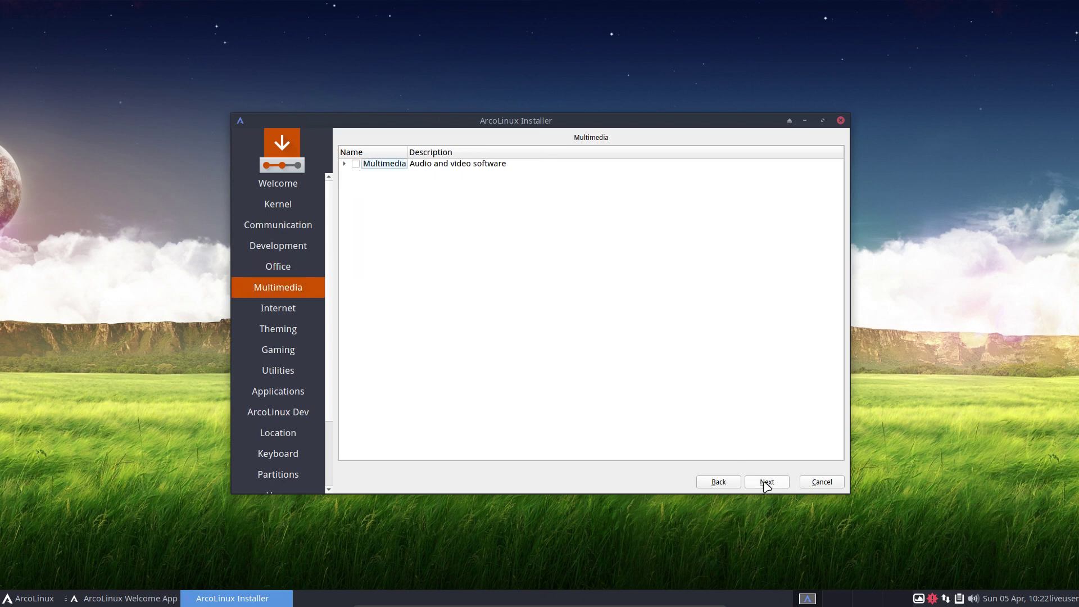
left_click(345, 164)
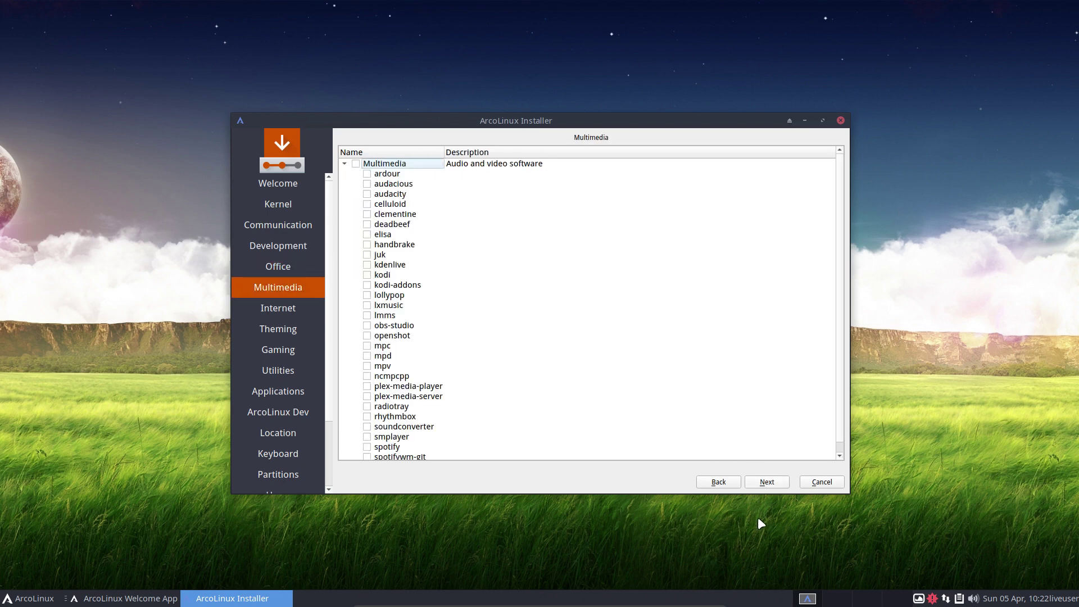
Step through the Internet, Theming, Gaming and Utilities pages, expanding each page's package group.
left_click(750, 483)
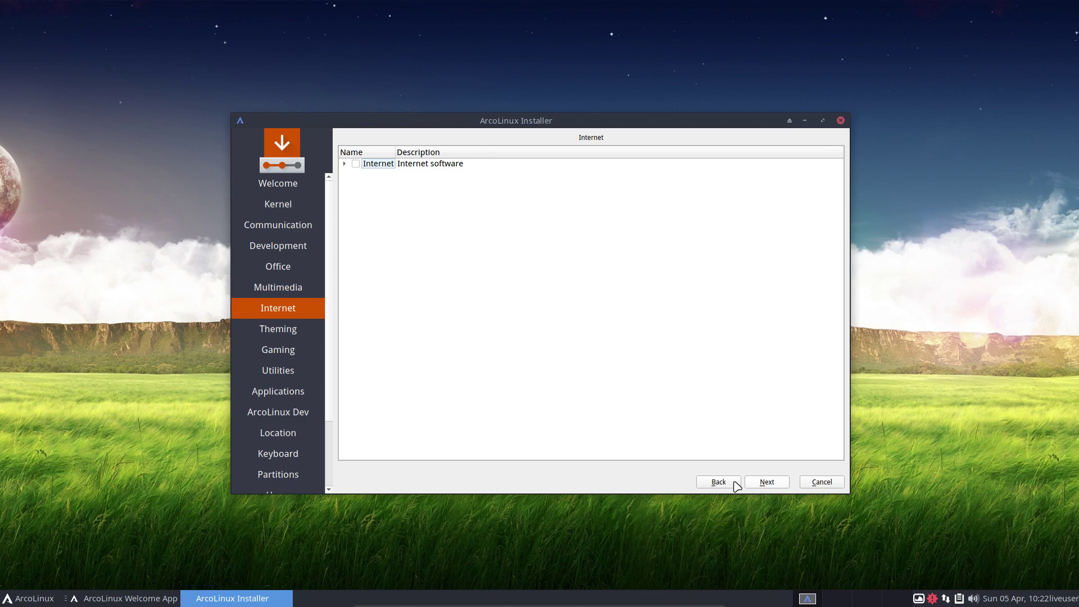
left_click(353, 164)
left_click(344, 164)
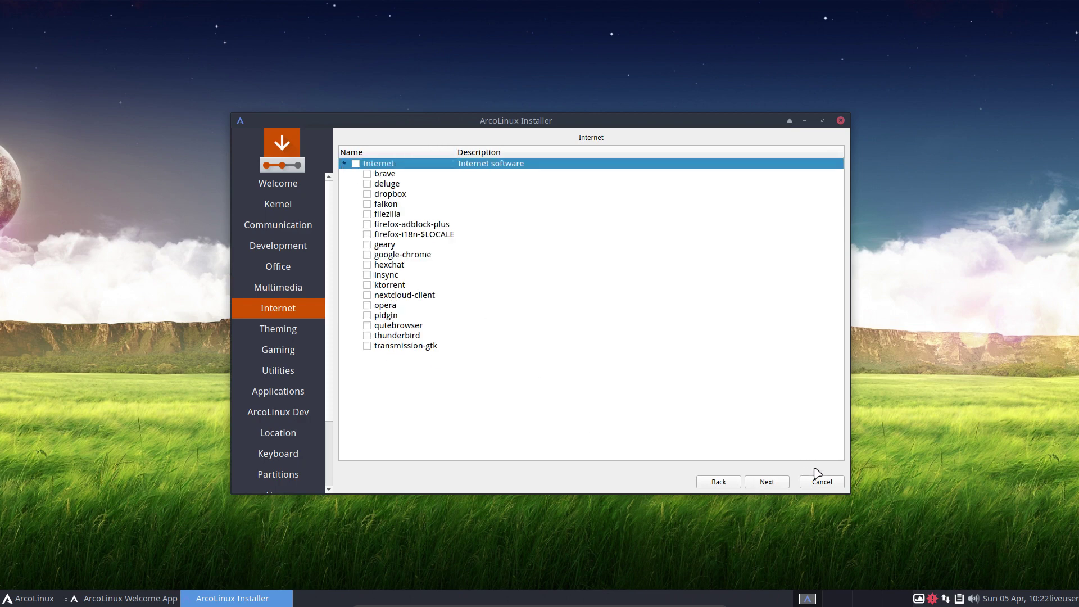
left_click(766, 483)
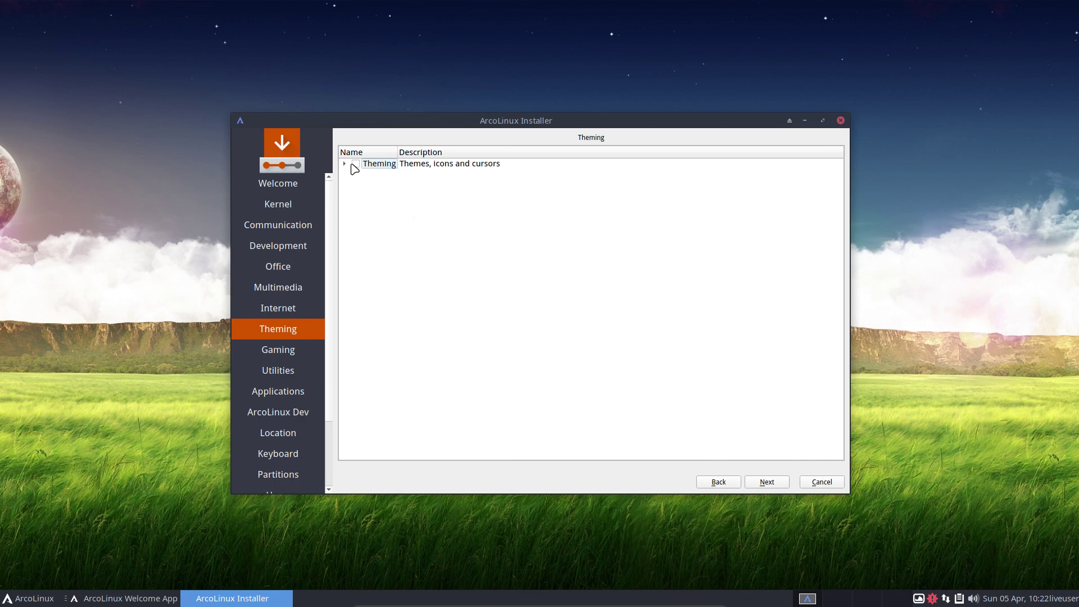
left_click(343, 165)
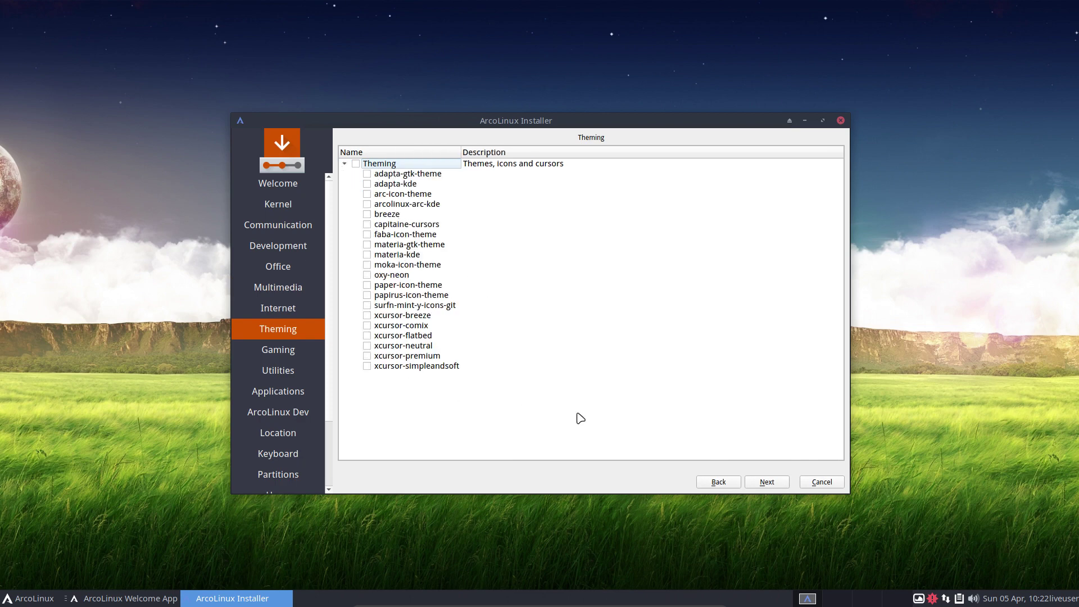
left_click(767, 482)
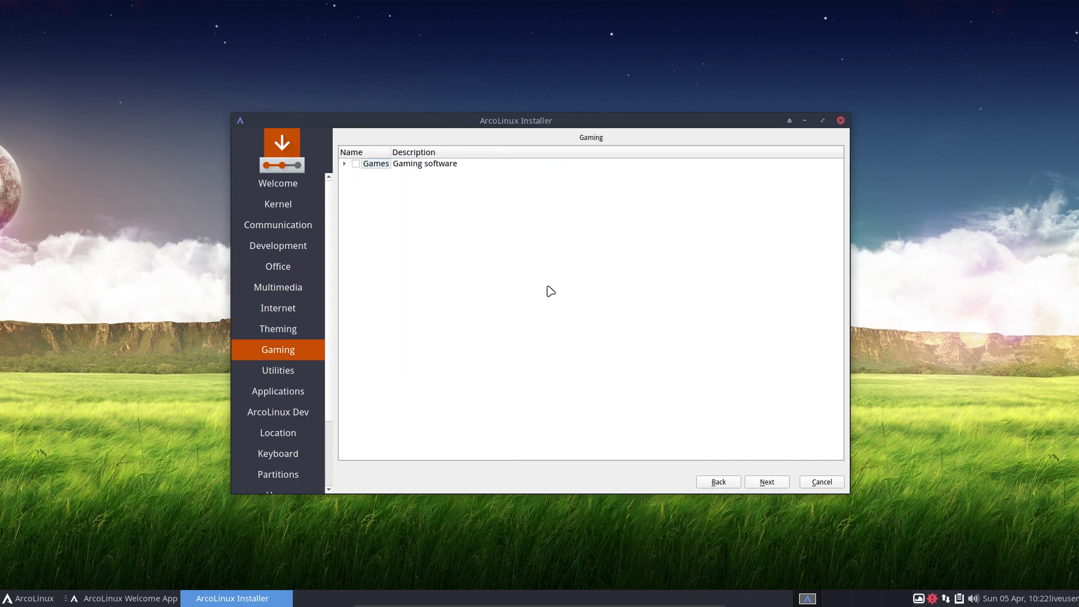
left_click(345, 164)
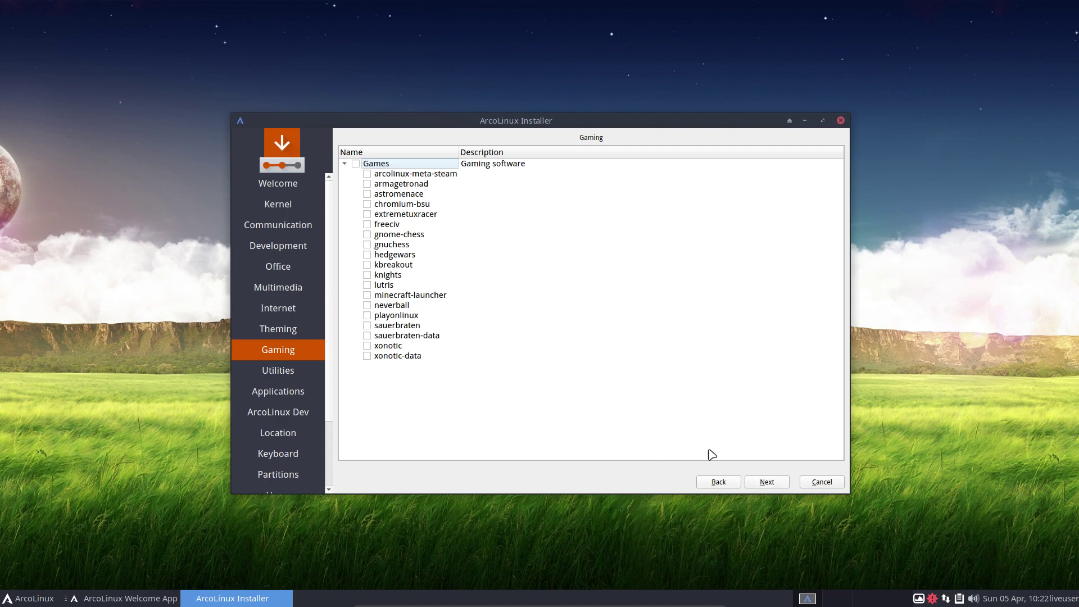
left_click(767, 483)
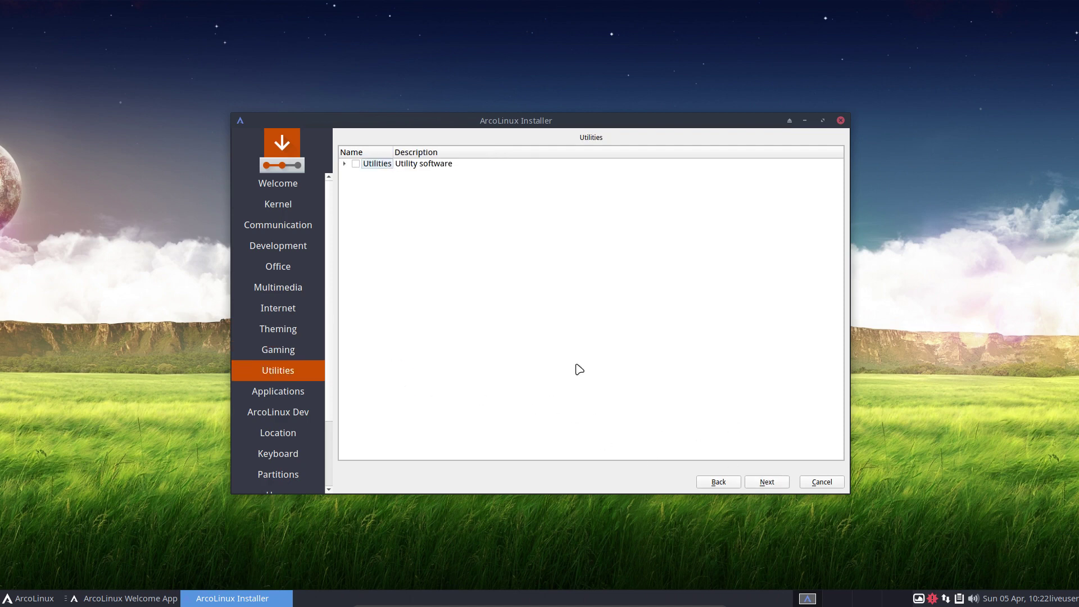
left_click(345, 164)
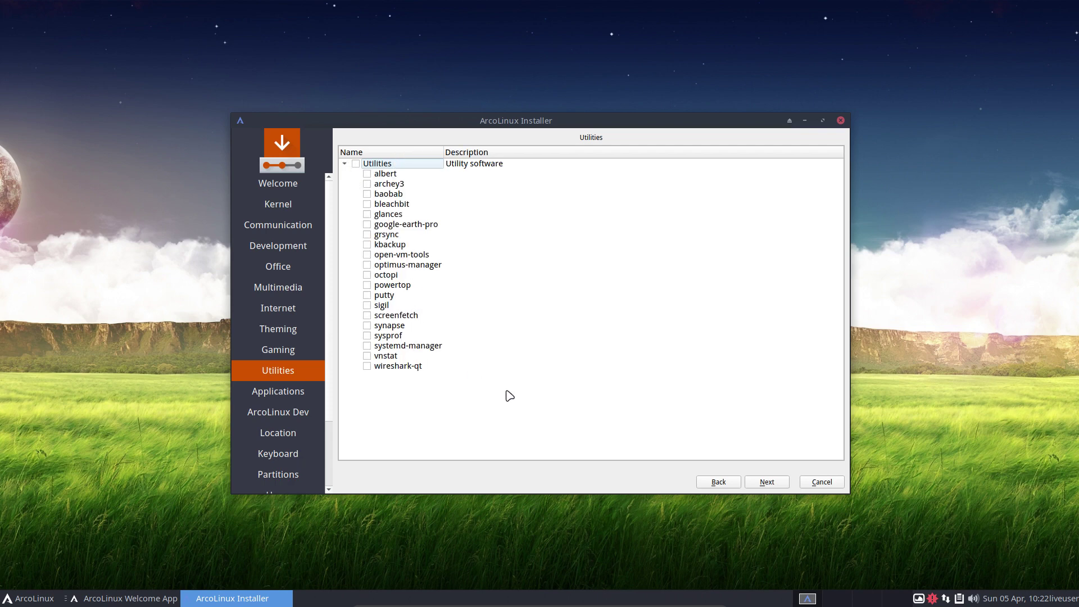
Expand the File Manager, Git, Terminals and ArcoLinux Dev groups, then advance to Location.
left_click(767, 483)
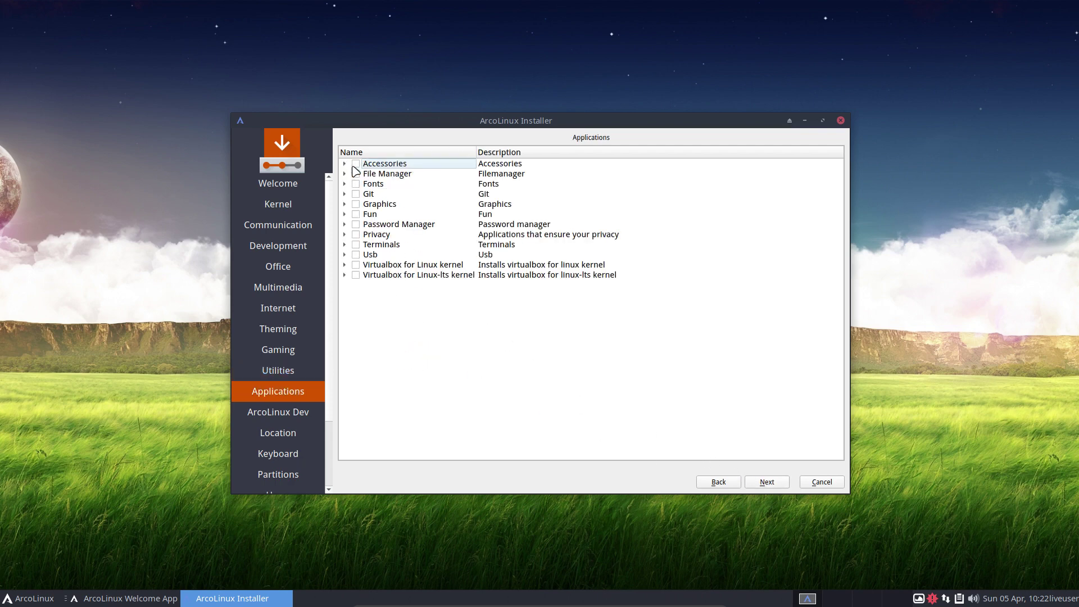
left_click(345, 174)
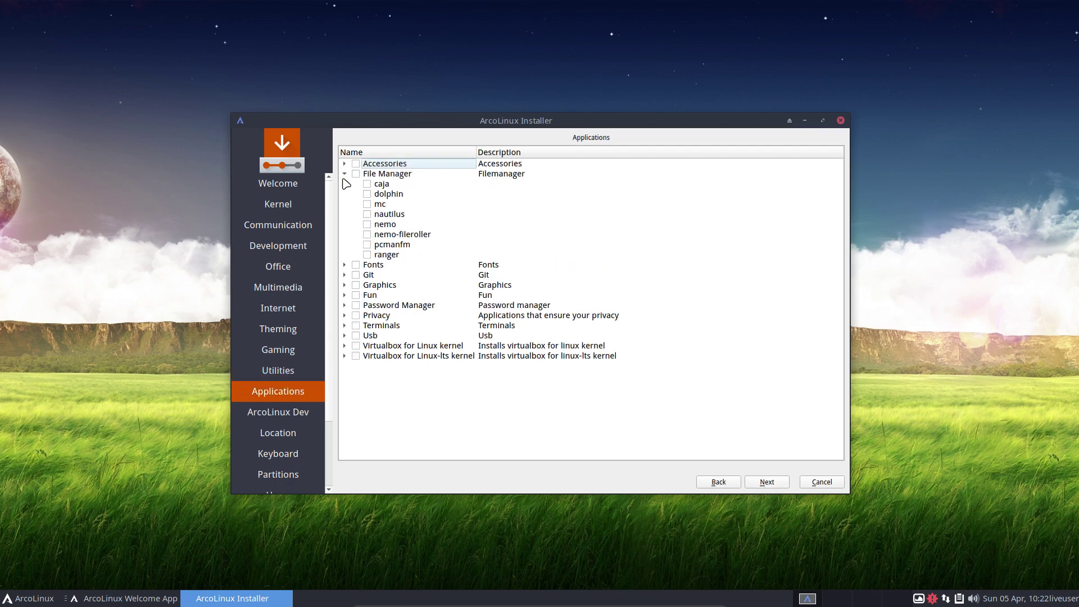
left_click(344, 275)
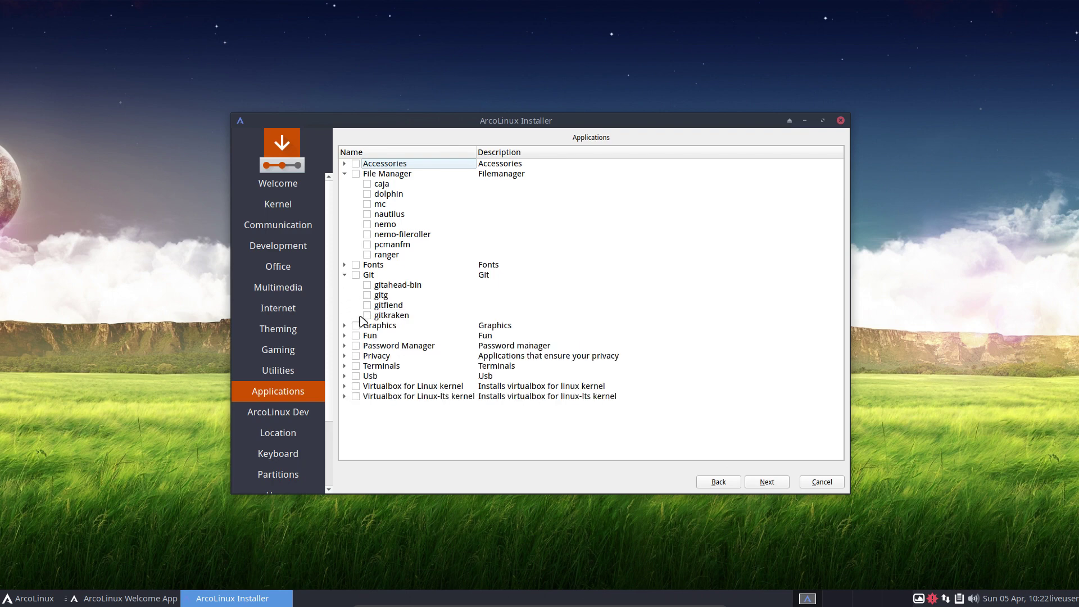
left_click(345, 366)
scroll(457, 430, "down", 2)
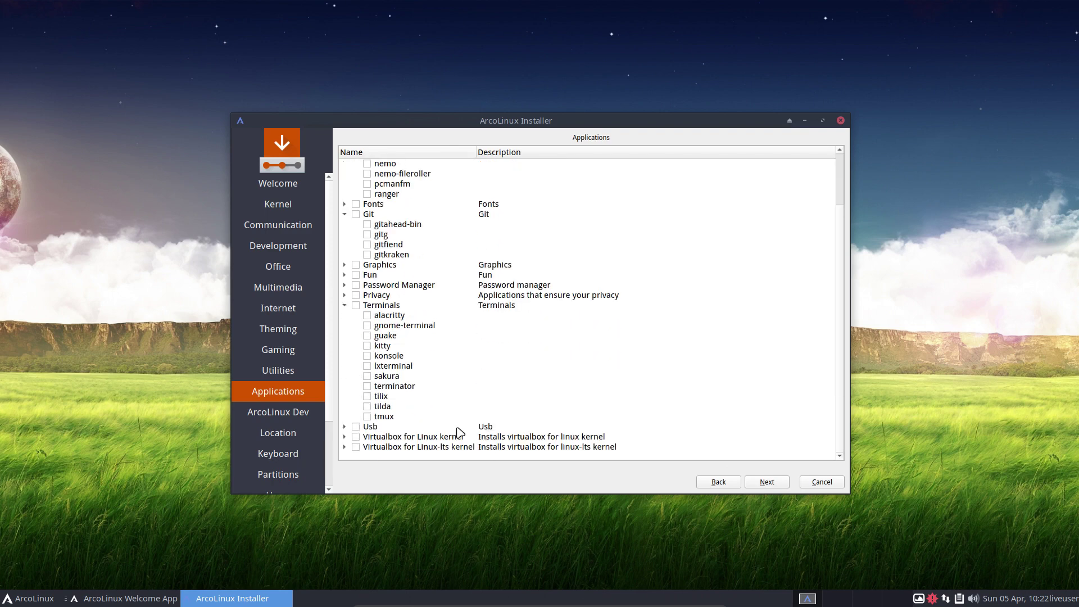
left_click(767, 482)
left_click(344, 163)
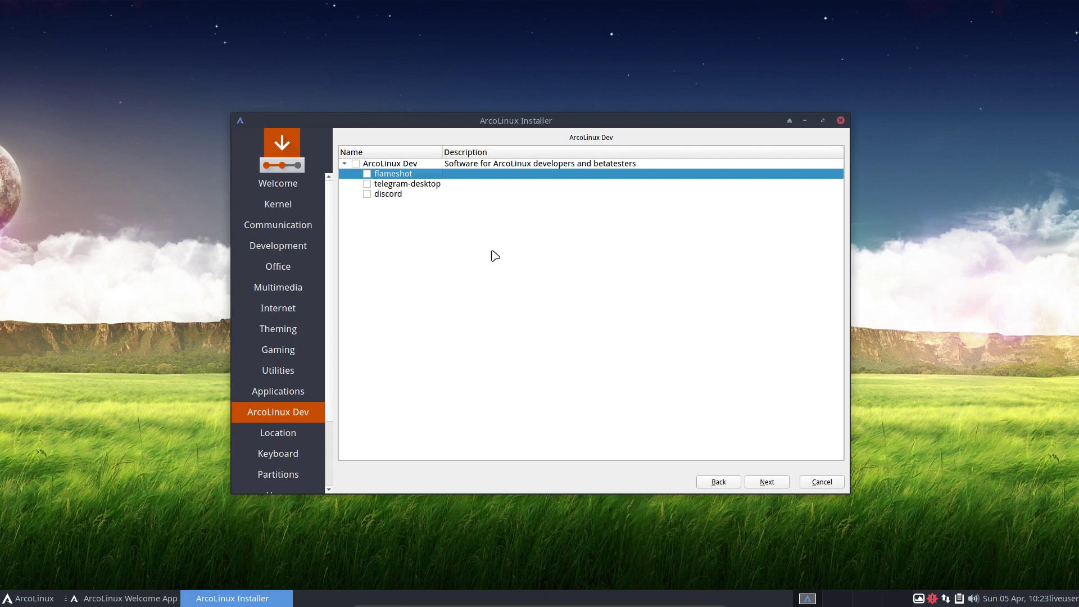
left_click(766, 485)
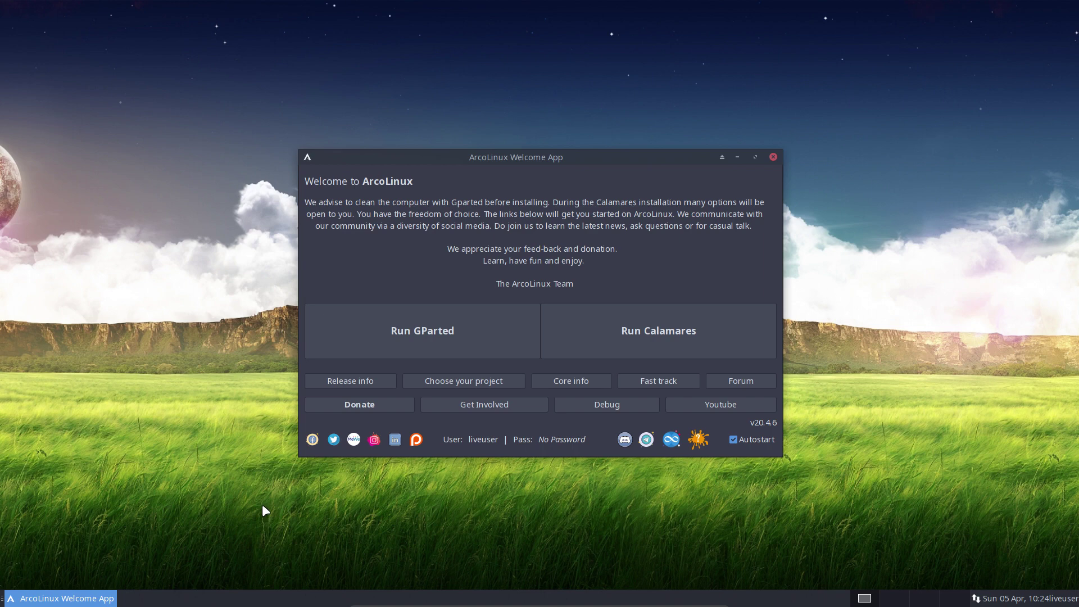
Open and dismiss the desktop context menu, then relaunch Calamares from the Welcome App.
right_click(174, 276)
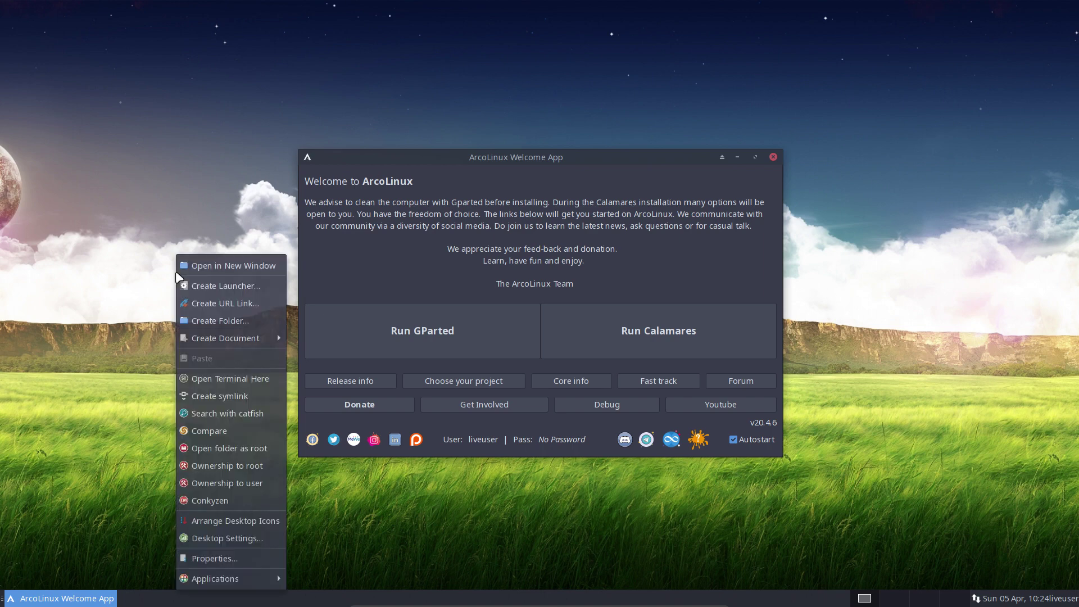
mouse_move(234, 580)
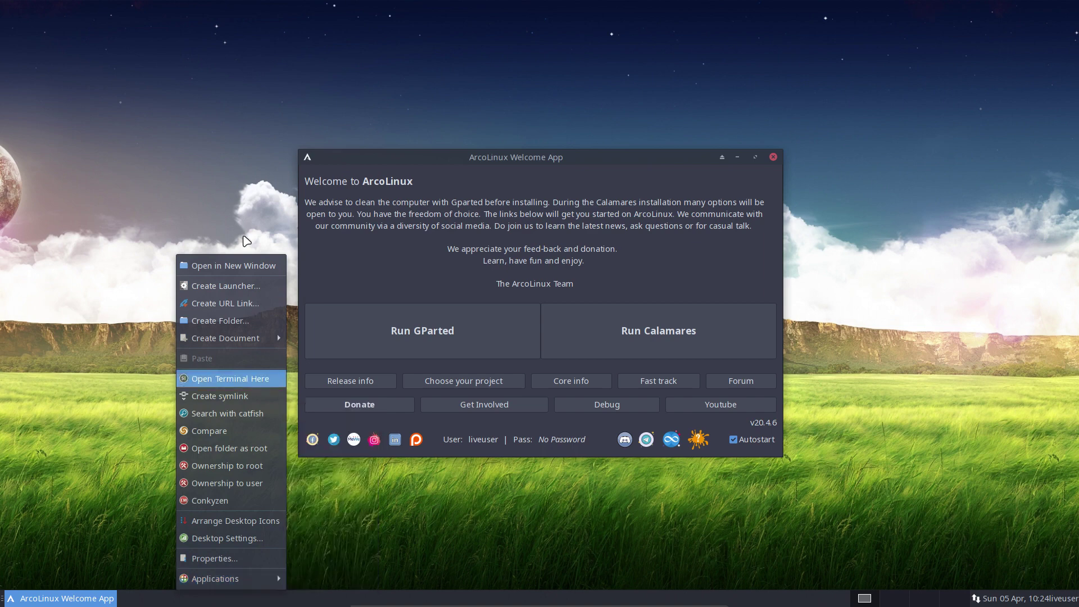
left_click(237, 203)
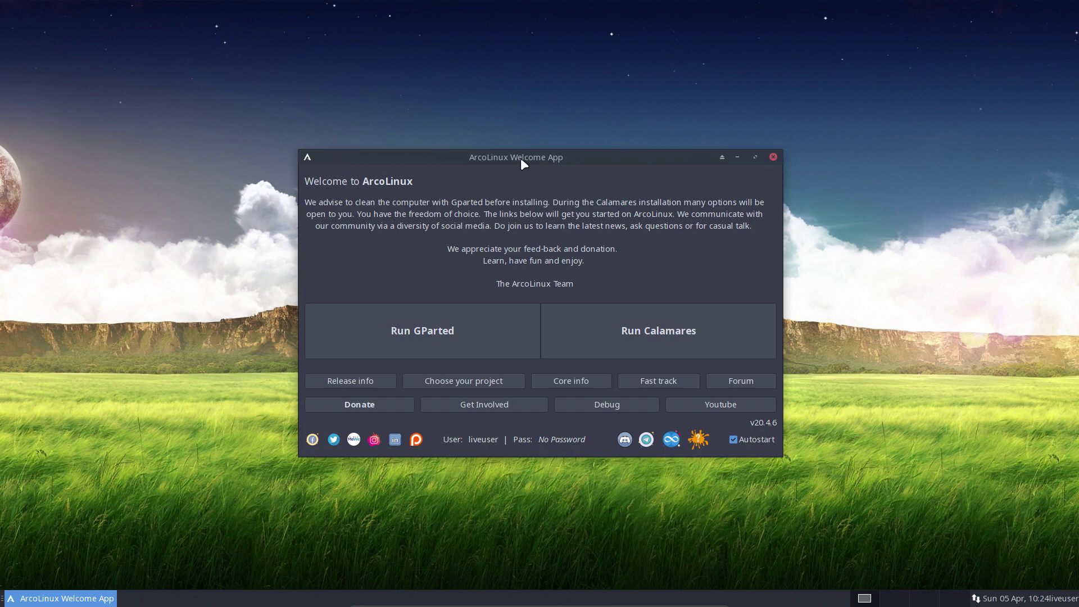
left_click(621, 322)
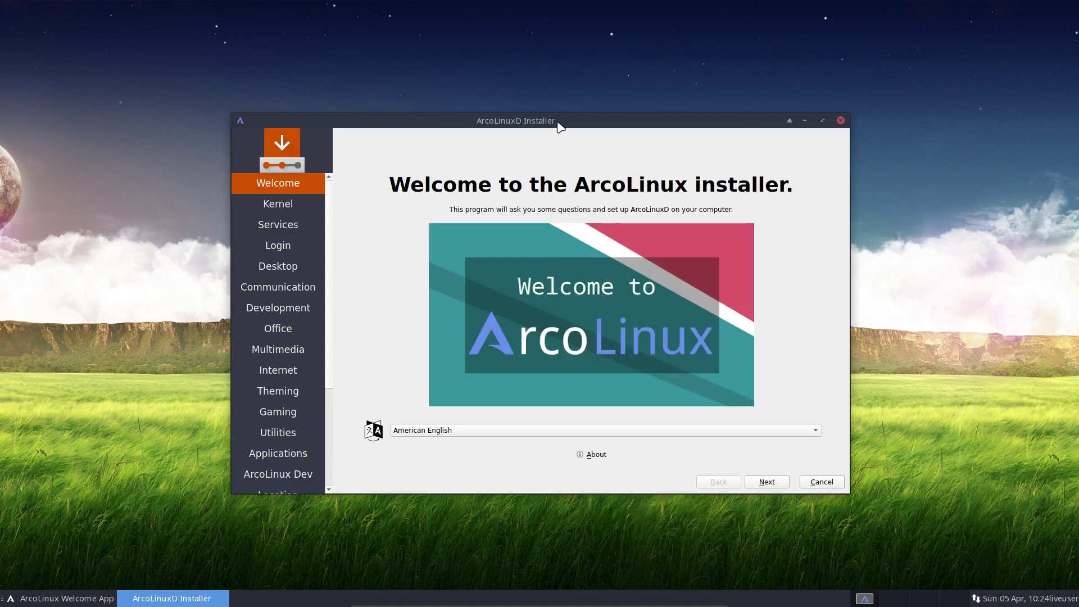
Move the installer window up and left, then advance through Kernel to Services.
left_click_drag(558, 124, 536, 87)
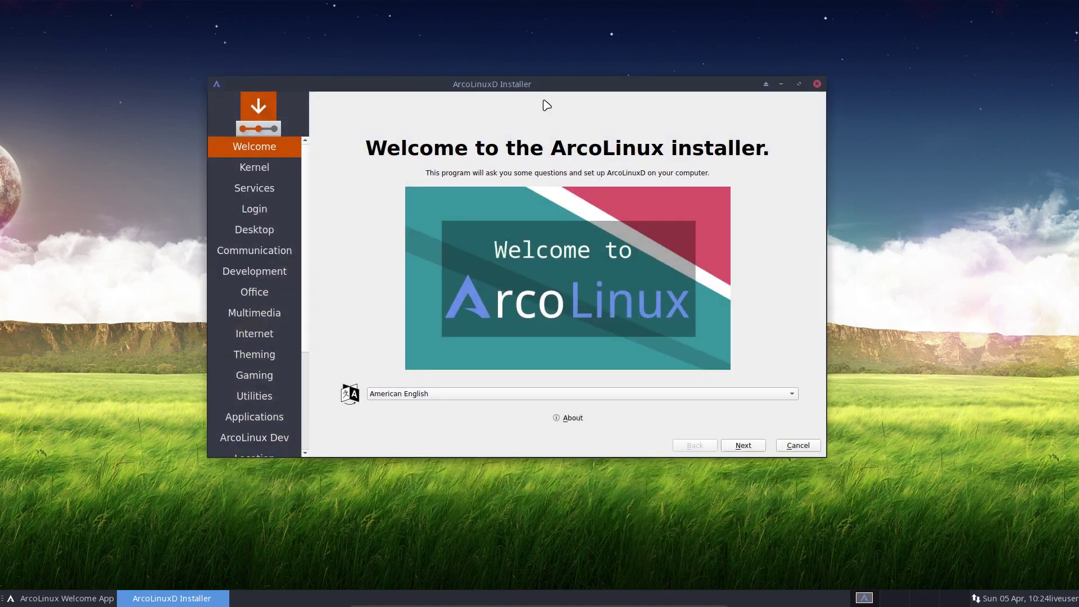
left_click(747, 447)
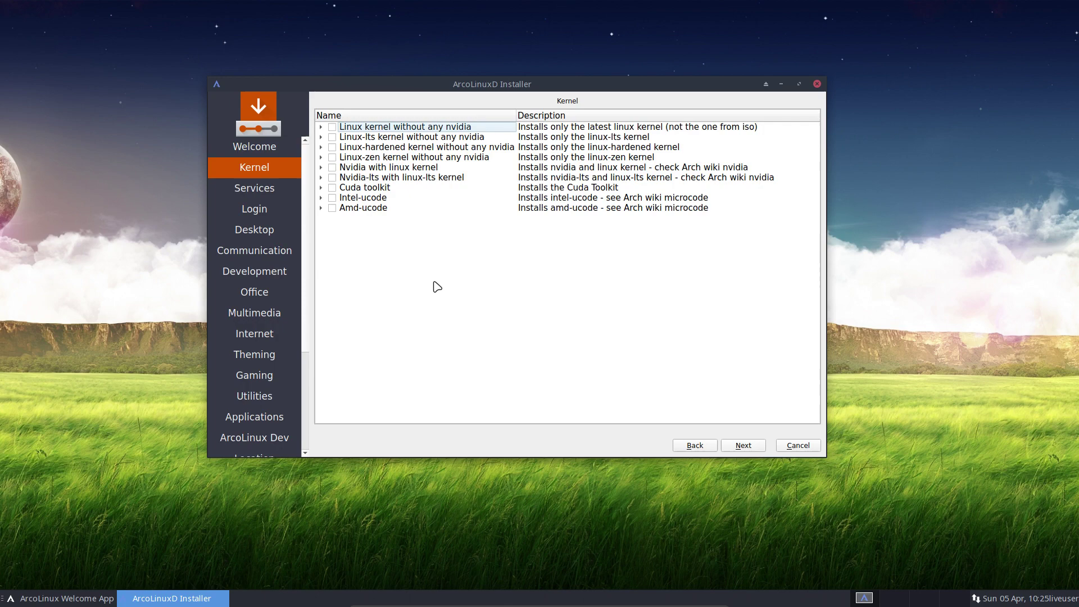
left_click(743, 446)
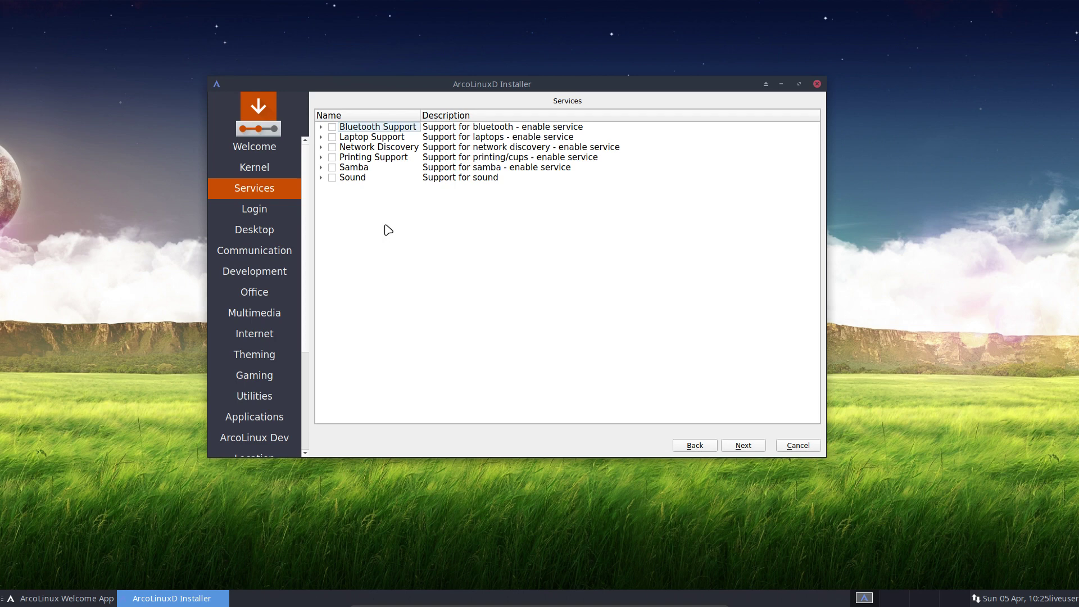
Step back and forth through the installer pages between Kernel and Multimedia.
left_click(696, 446)
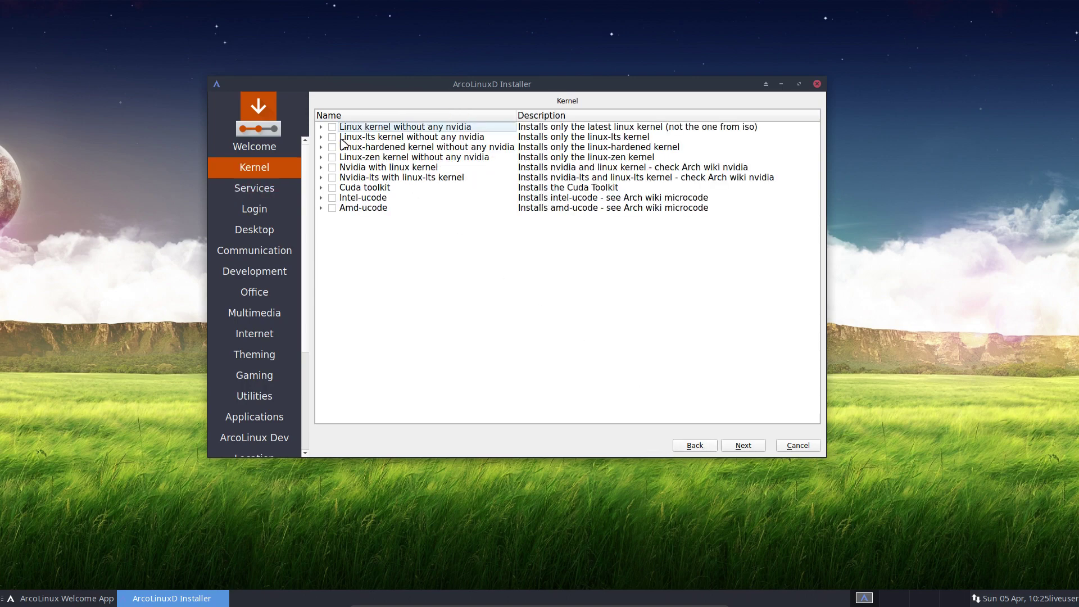
left_click(740, 447)
left_click(739, 447)
left_click(739, 447)
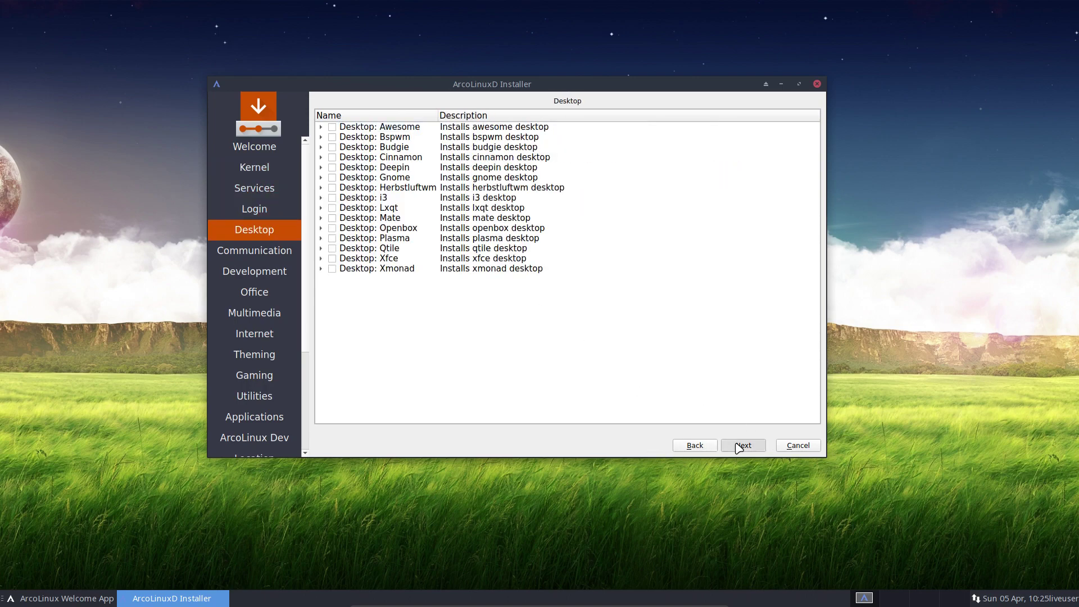
left_click(739, 448)
left_click(739, 448)
left_click(740, 447)
left_click(739, 447)
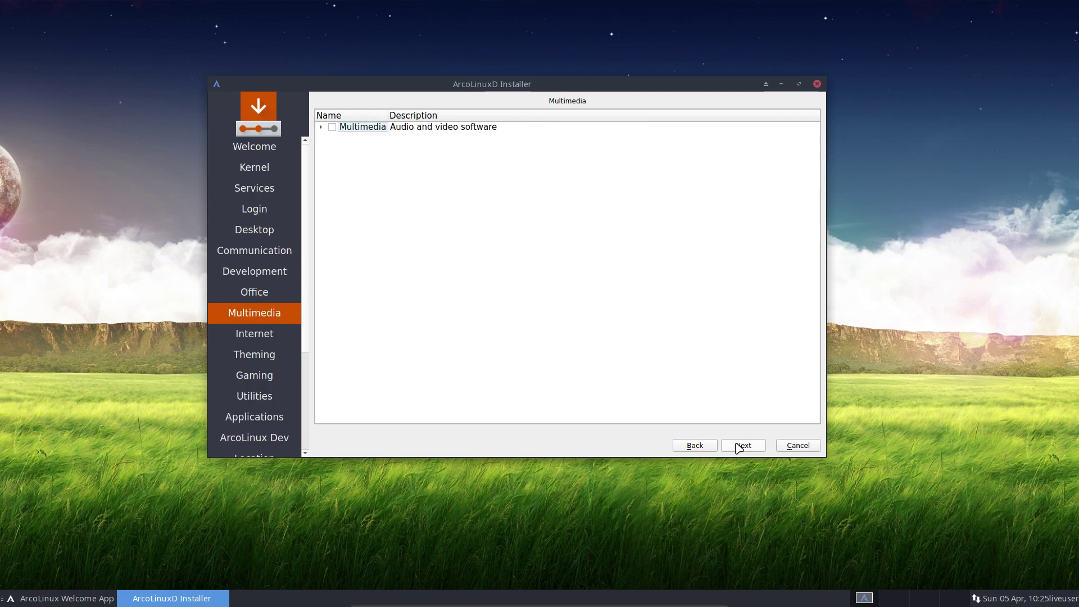
left_click(705, 448)
left_click(704, 448)
left_click(702, 449)
left_click(702, 448)
left_click(702, 448)
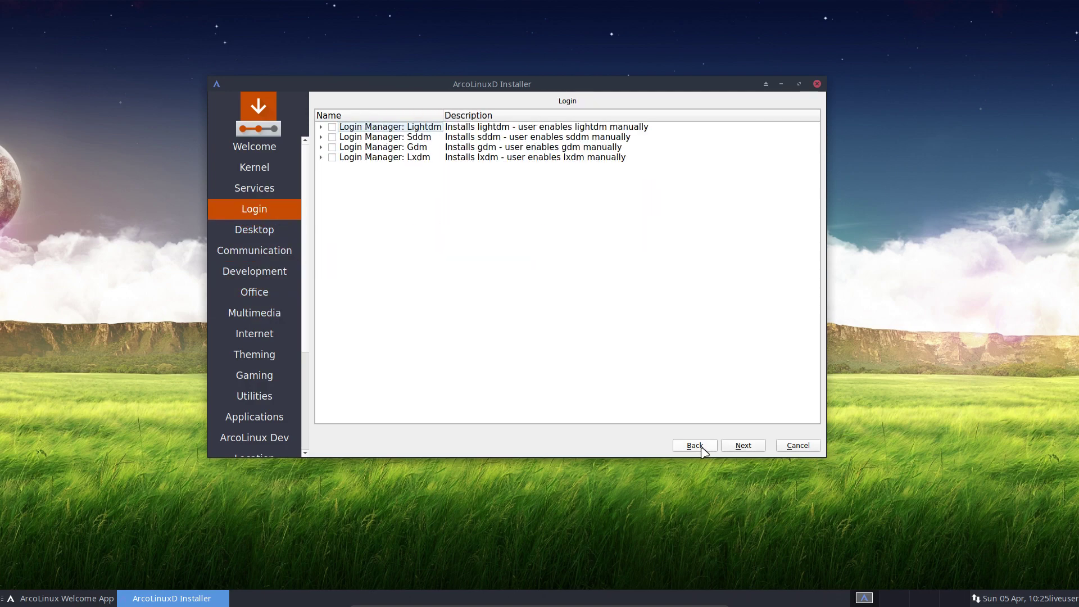
left_click(702, 449)
left_click(702, 448)
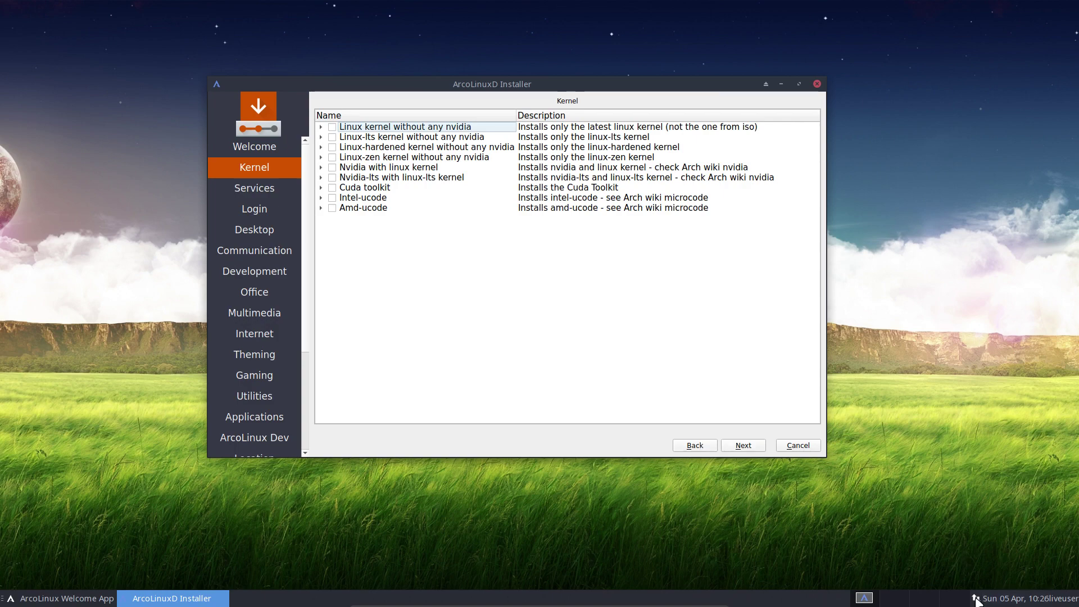
Advance to the Login page, tick Login Manager: Lightdm, and continue to Desktop.
left_click(741, 447)
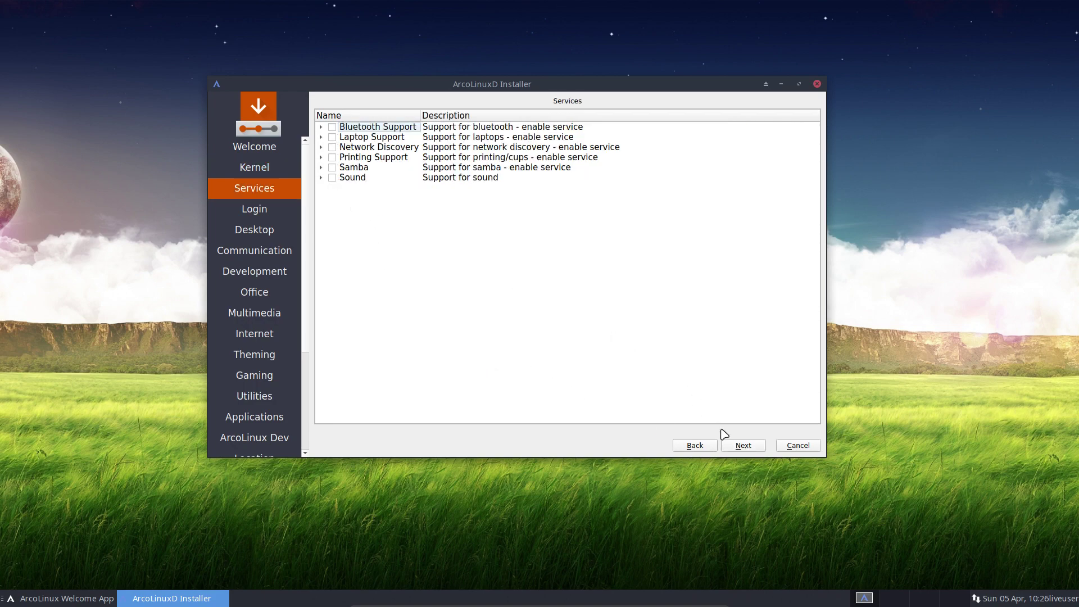
left_click(741, 447)
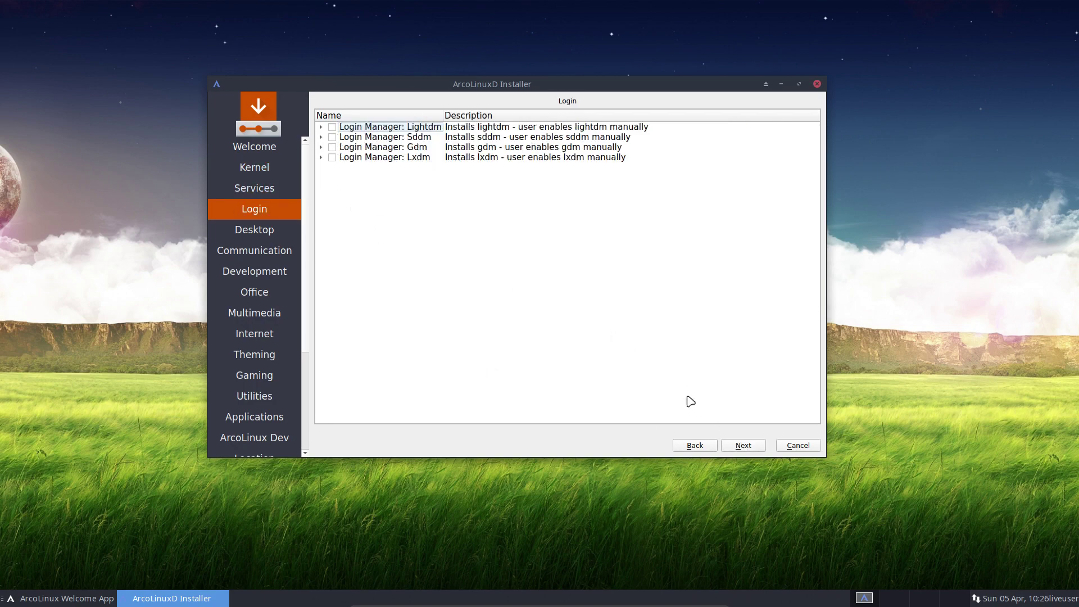
left_click(333, 127)
left_click(743, 448)
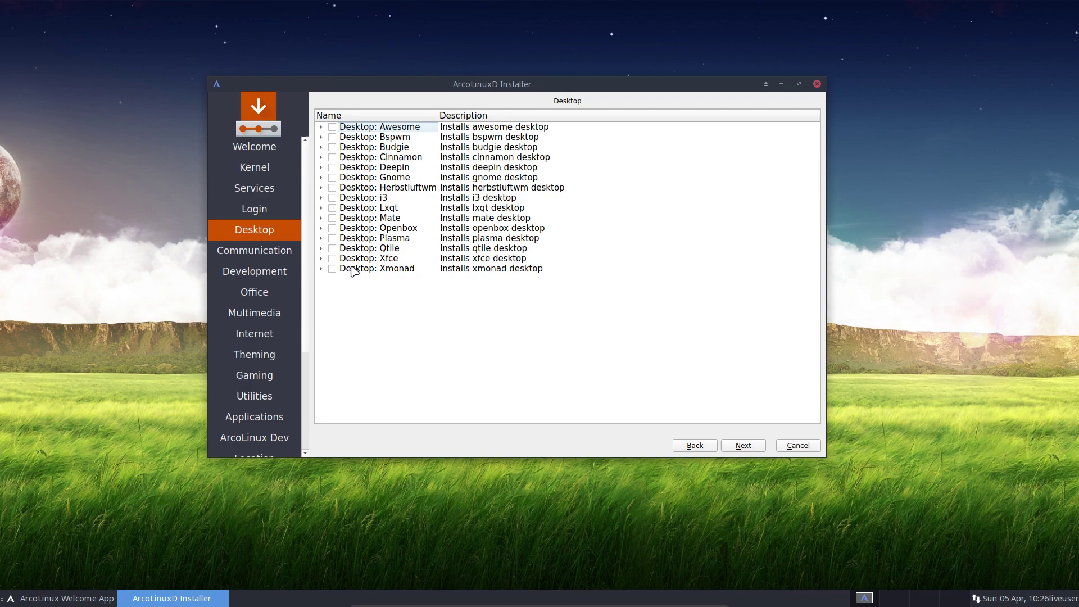
Expand the Gnome, Deepin and Cinnamon groups and tick gnome, gnome-extra, deepin, deepin-extra and cinnamon.
left_click(321, 178)
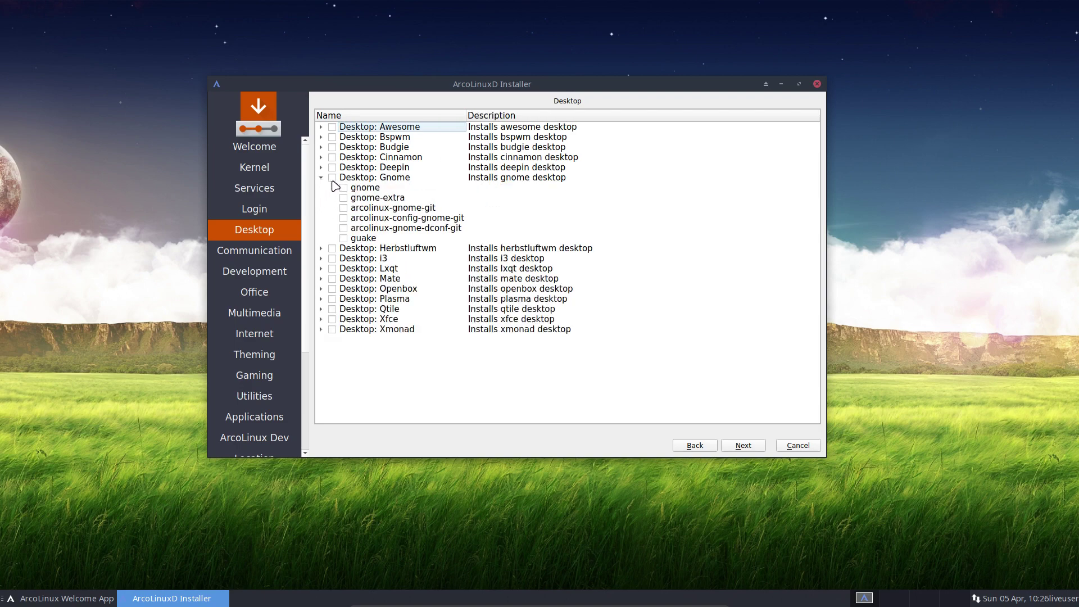
left_click(344, 188)
left_click(344, 198)
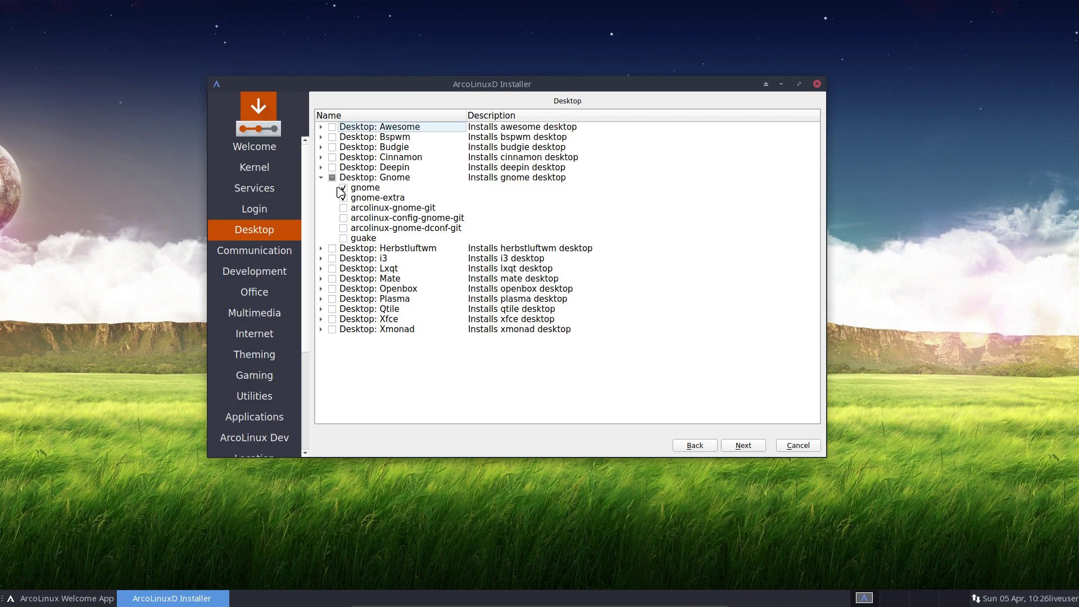
left_click(321, 167)
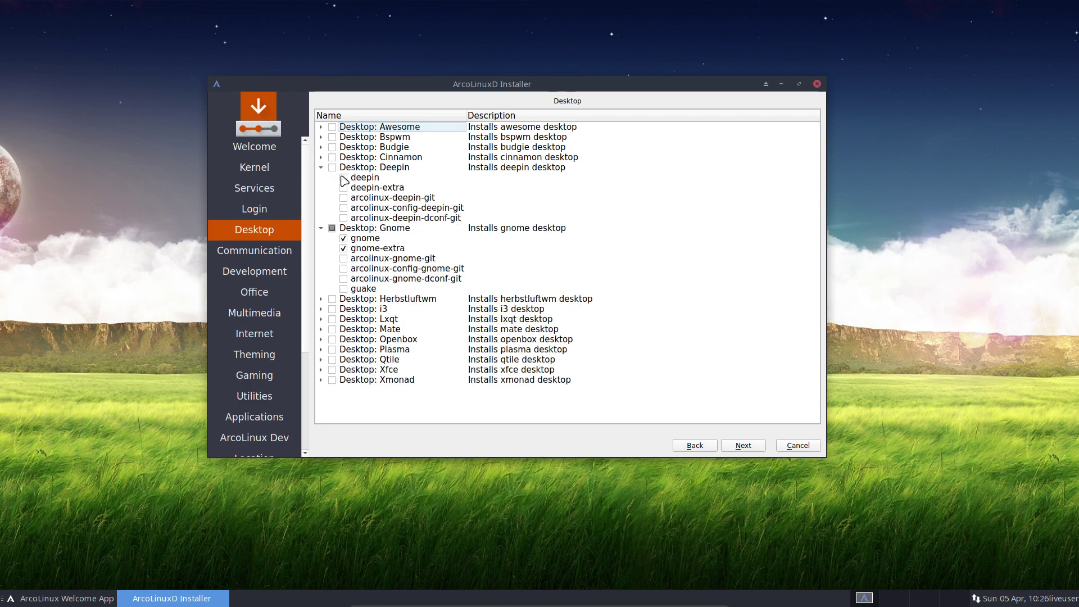
left_click(342, 178)
left_click(343, 187)
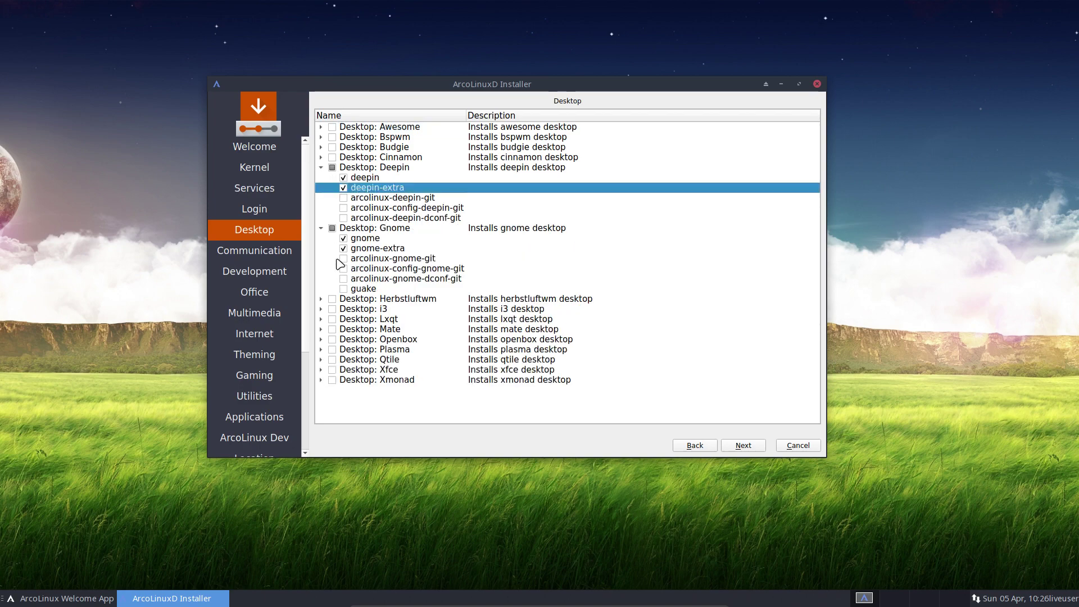
left_click(321, 158)
left_click(343, 168)
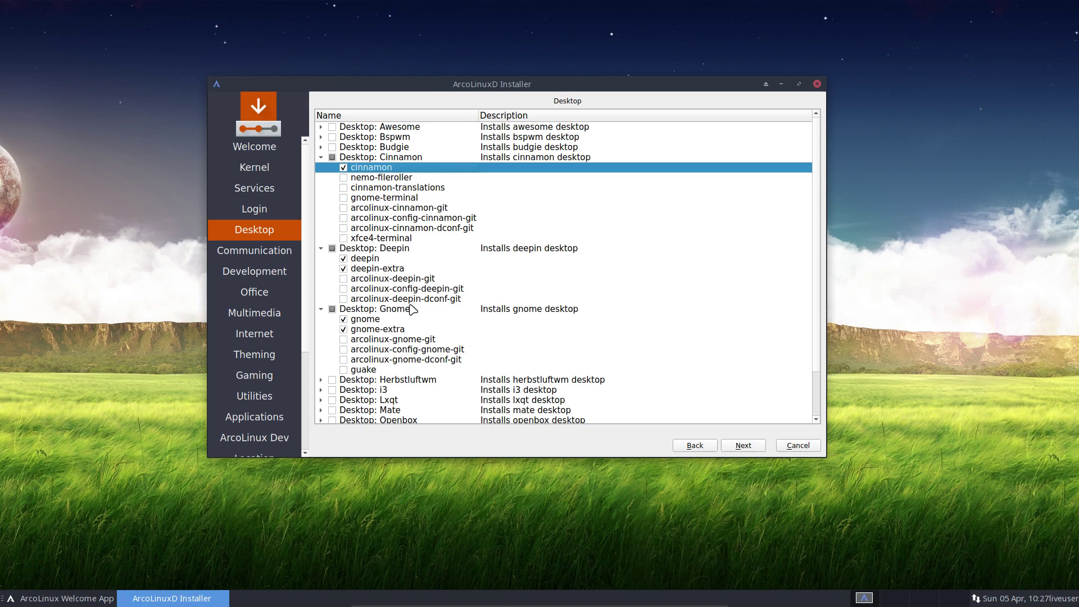
scroll(413, 309, "down", 2)
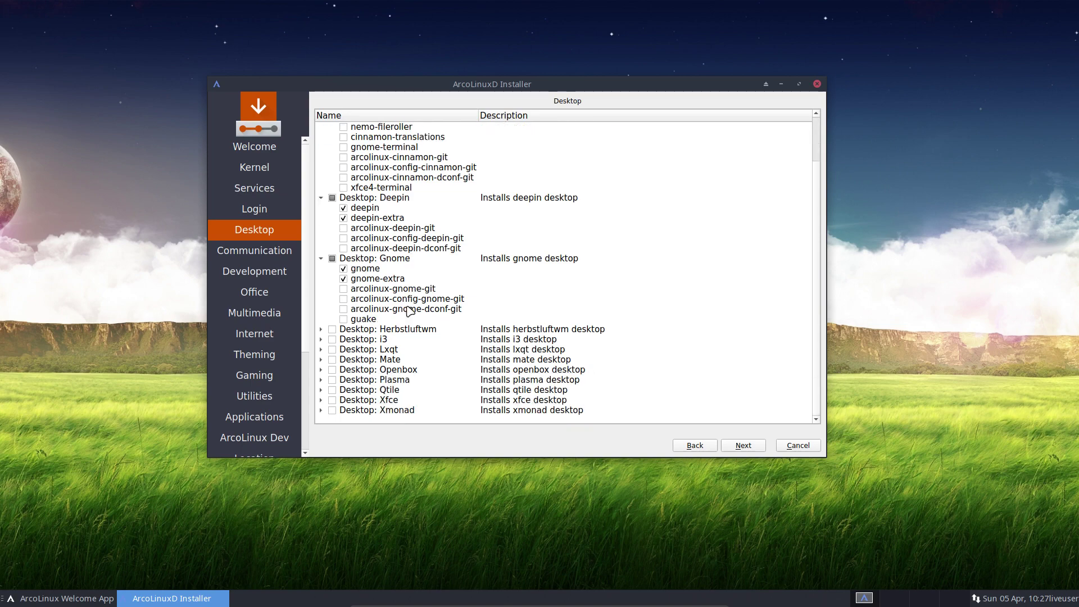
Step through the Communication, Development, Office and Multimedia pages, expanding each package list.
left_click(744, 446)
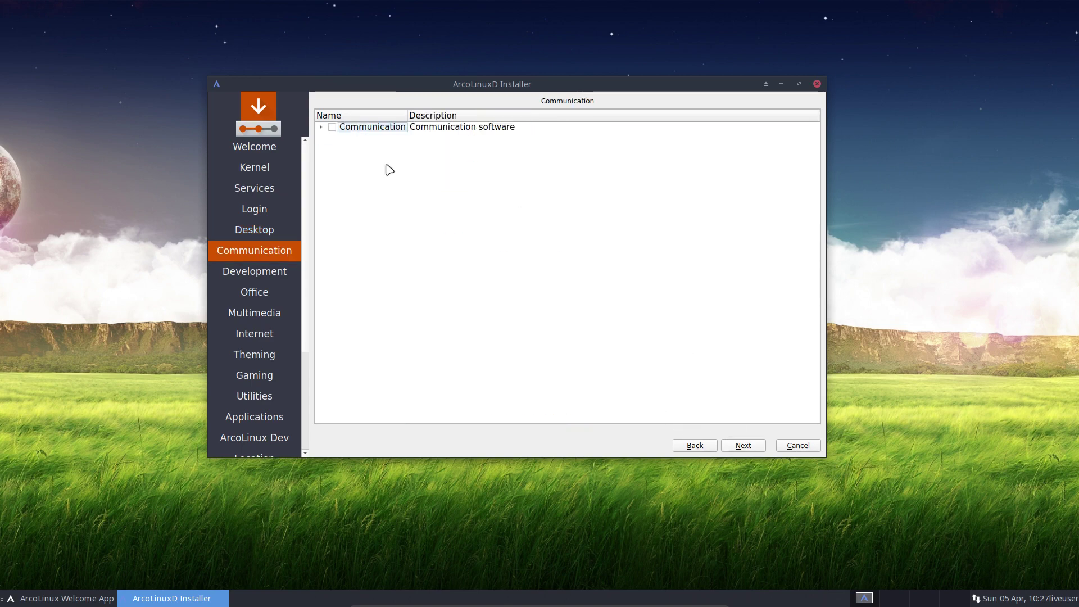
left_click(320, 127)
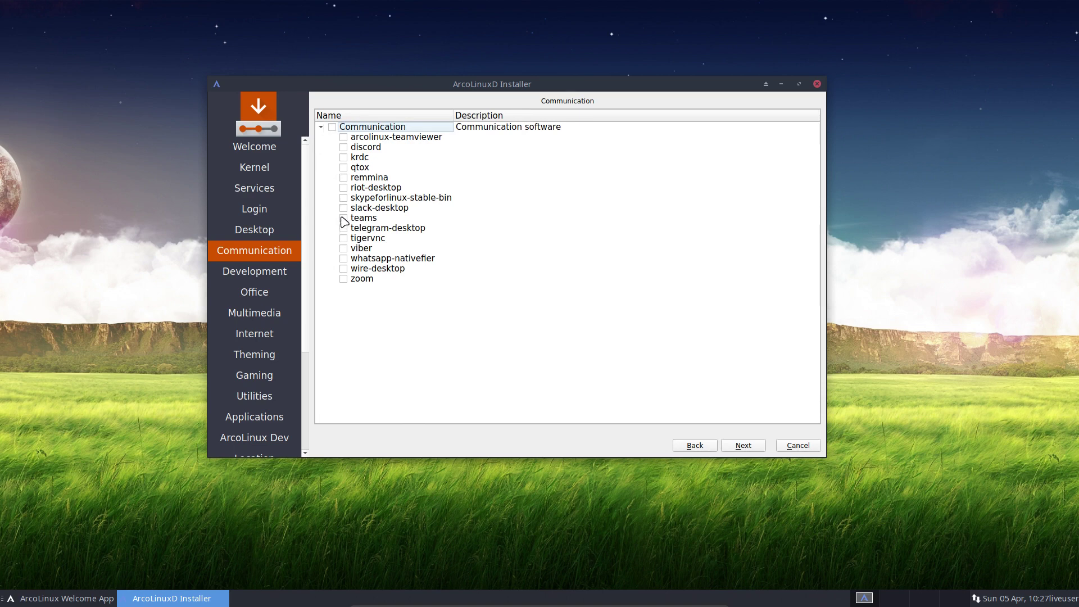
left_click(742, 446)
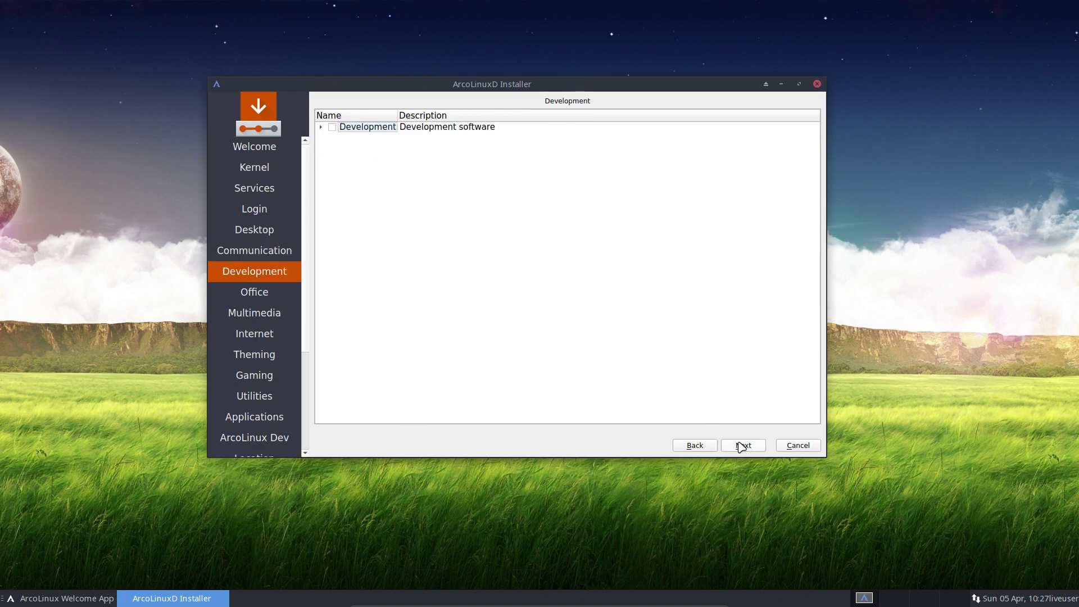
left_click(321, 128)
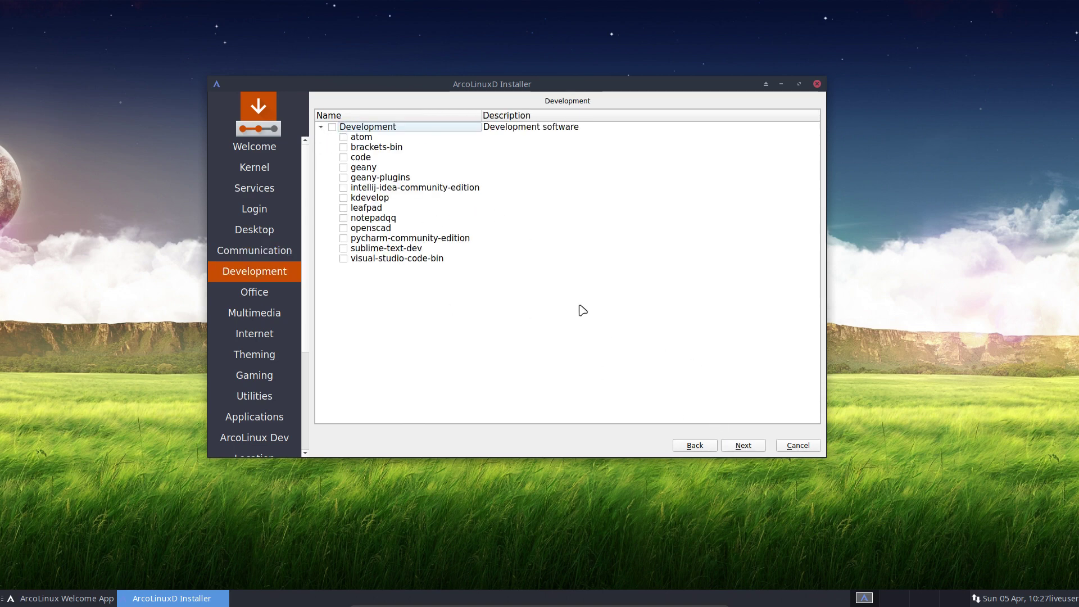
left_click(743, 446)
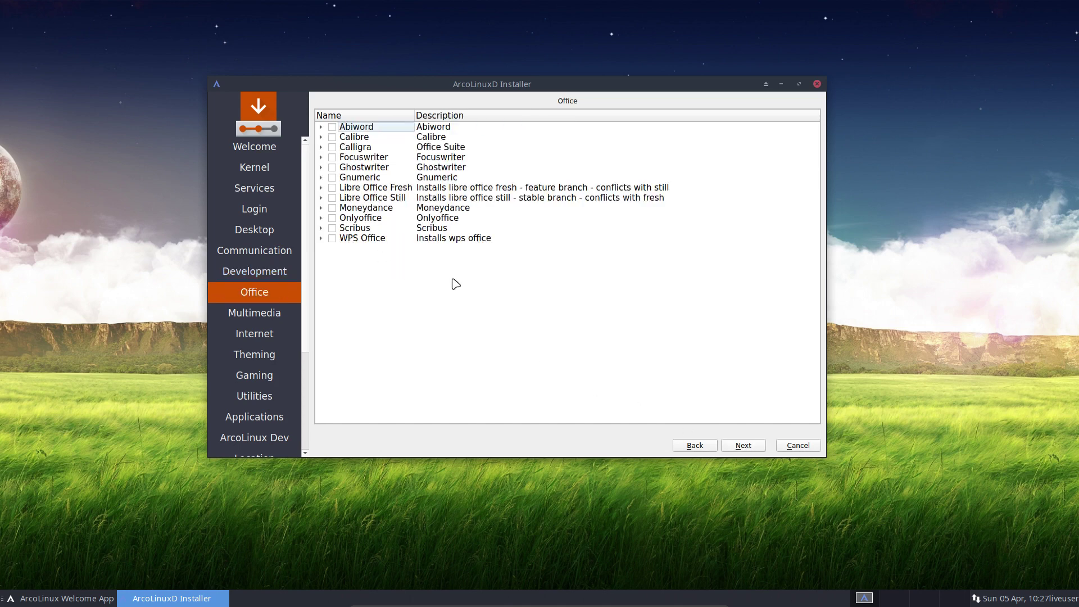
left_click(748, 447)
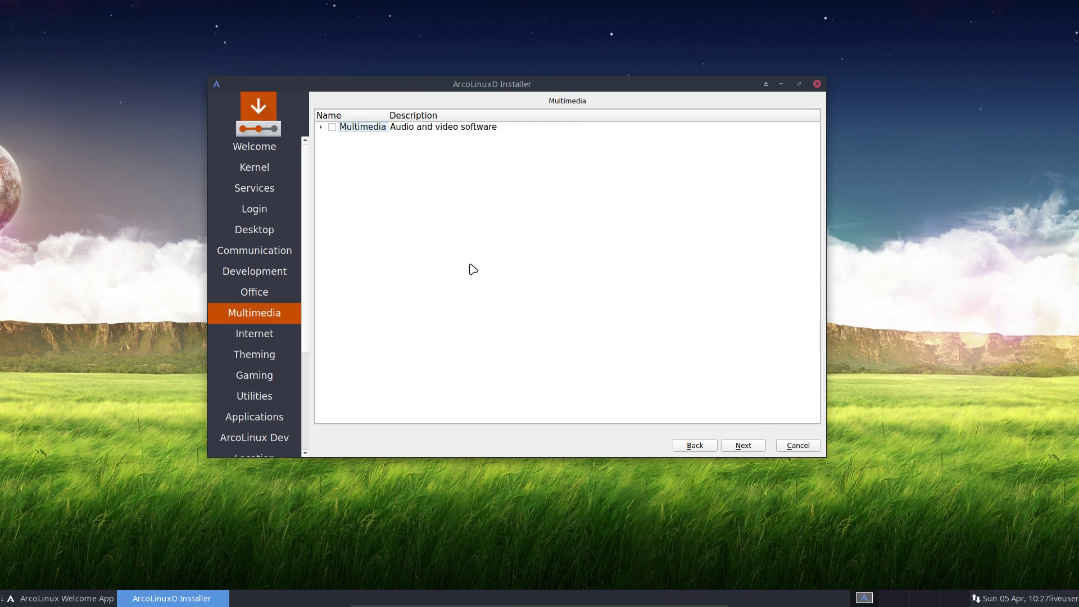
left_click(321, 128)
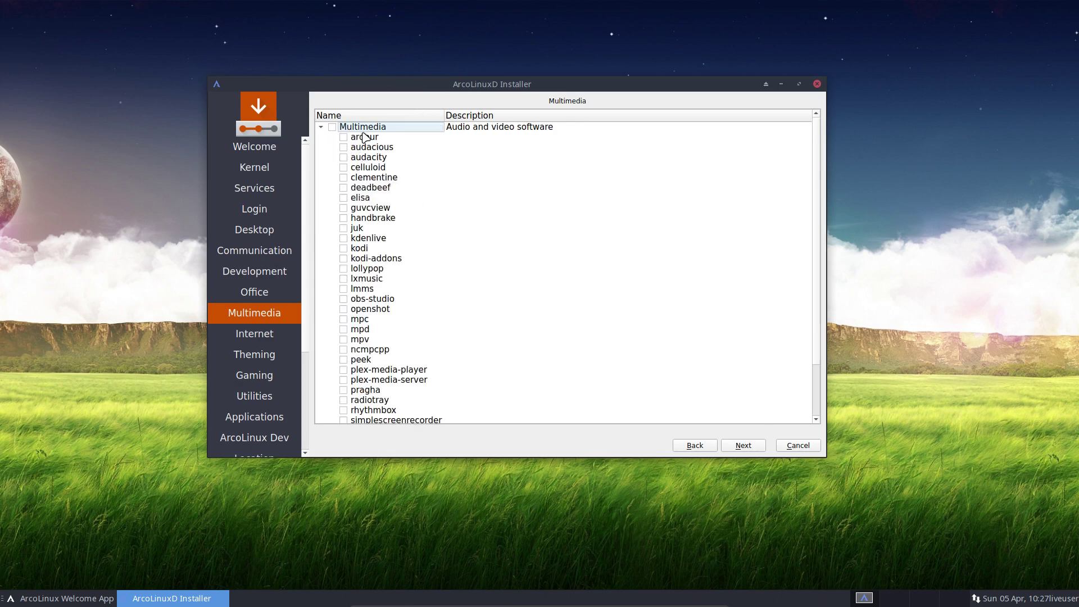
Continue through the Internet, Theming, Gaming and Utilities pages, expanding each list down to youtube-dl.
left_click(741, 445)
left_click(321, 128)
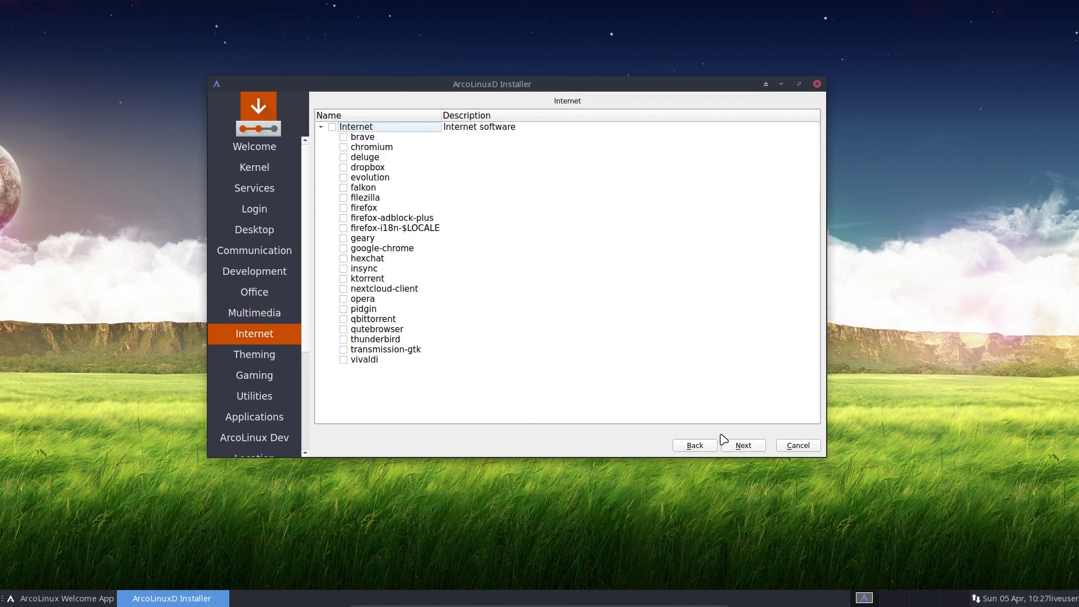
left_click(737, 445)
left_click(322, 130)
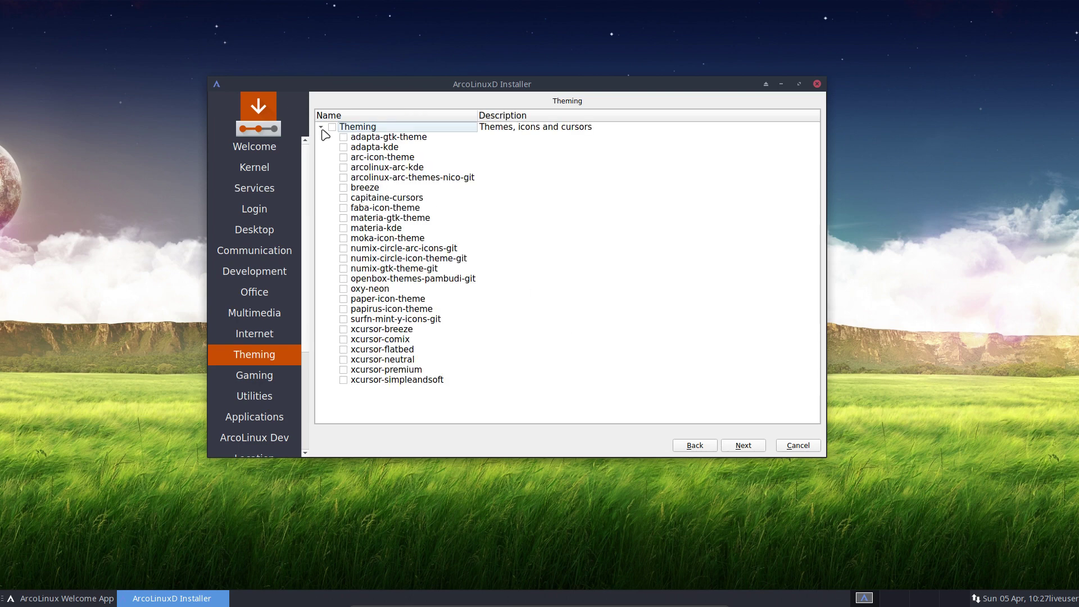
left_click(751, 447)
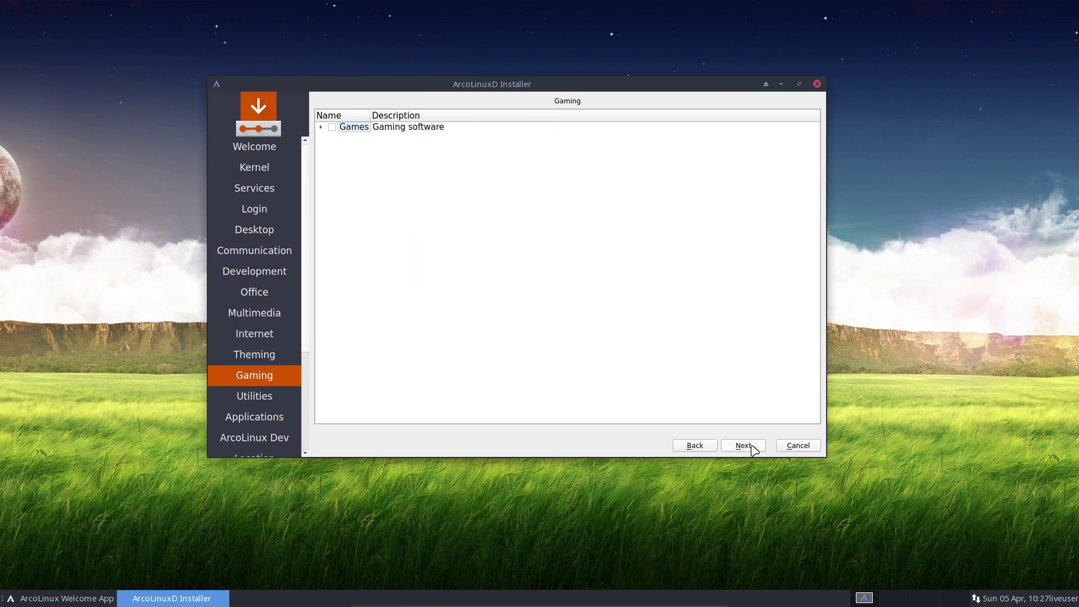
left_click(319, 129)
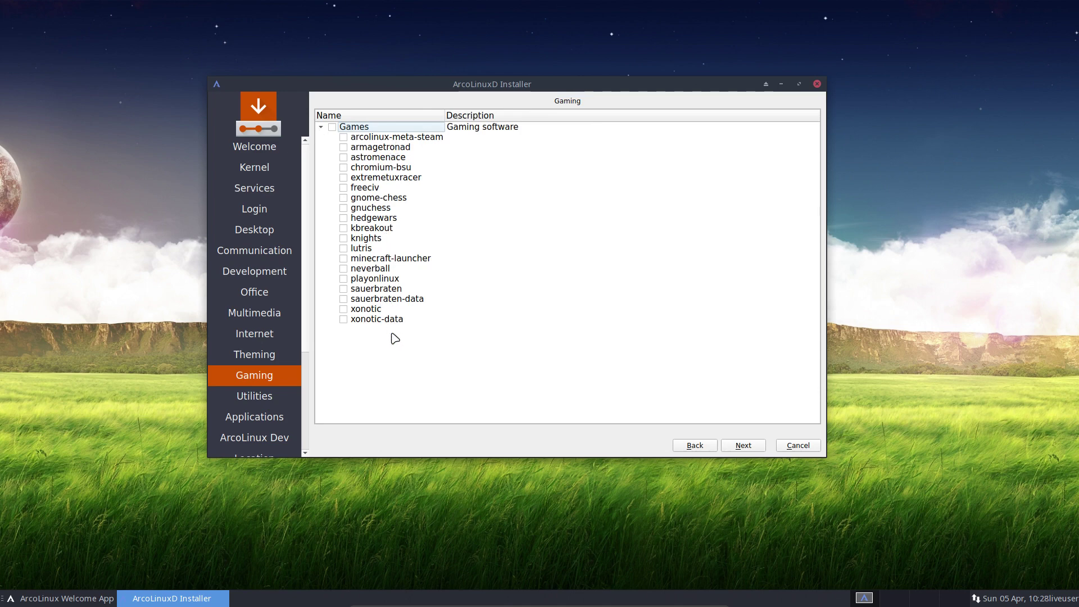
left_click(751, 446)
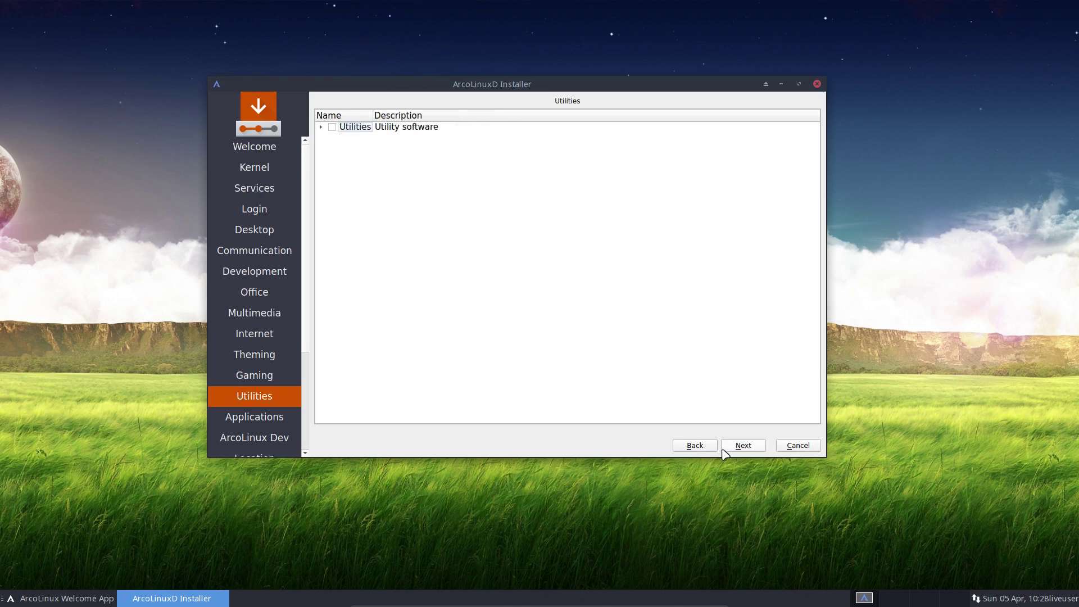
left_click(321, 127)
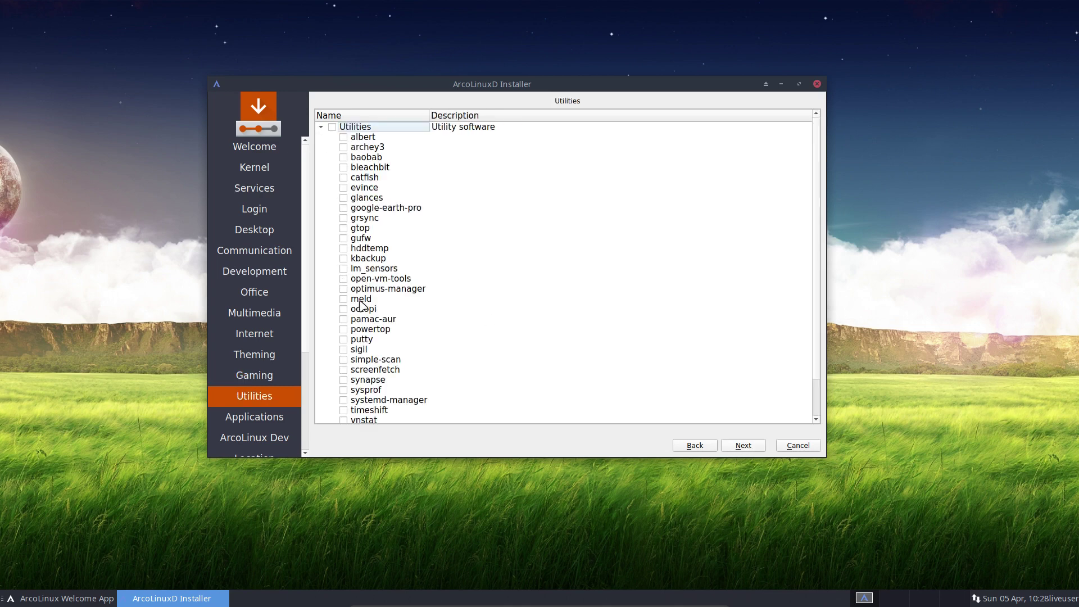
scroll(450, 340, "down", 2)
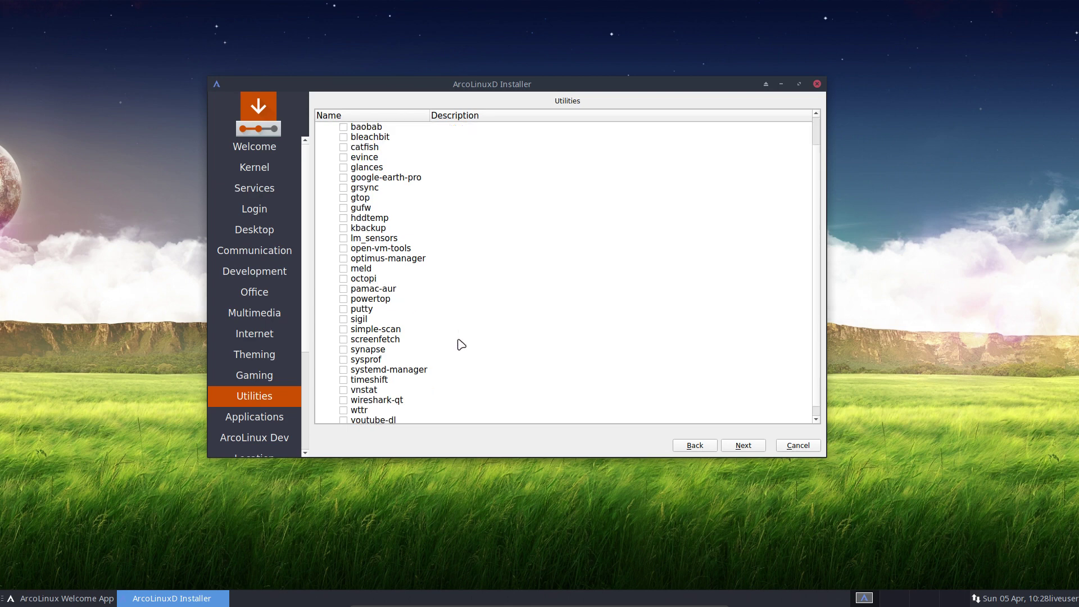
On the Applications page, expand the Conky, File Manager and Terminals groups.
left_click(744, 445)
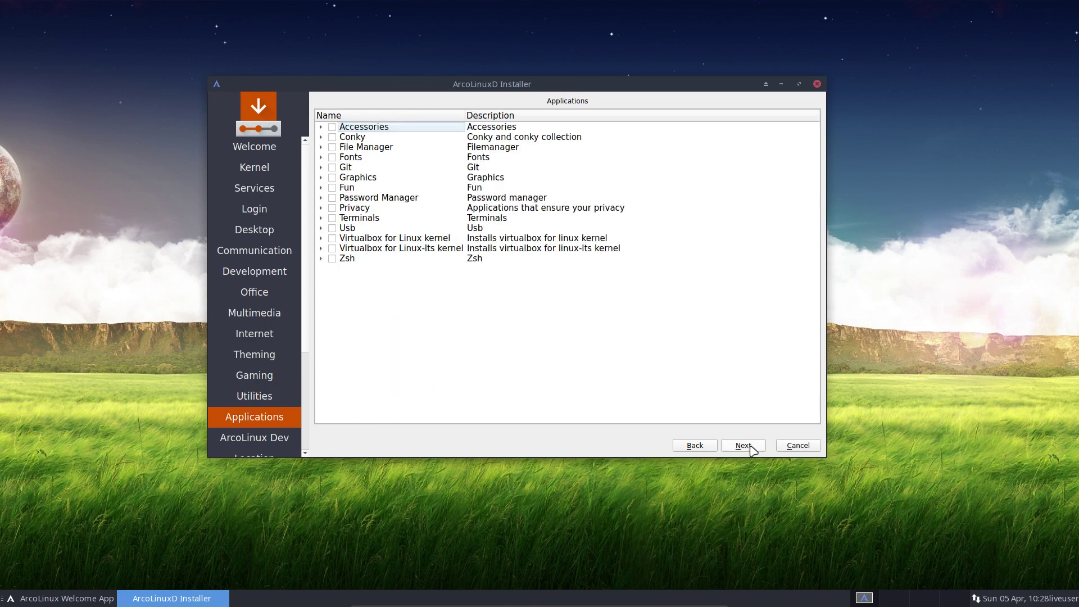
left_click(321, 136)
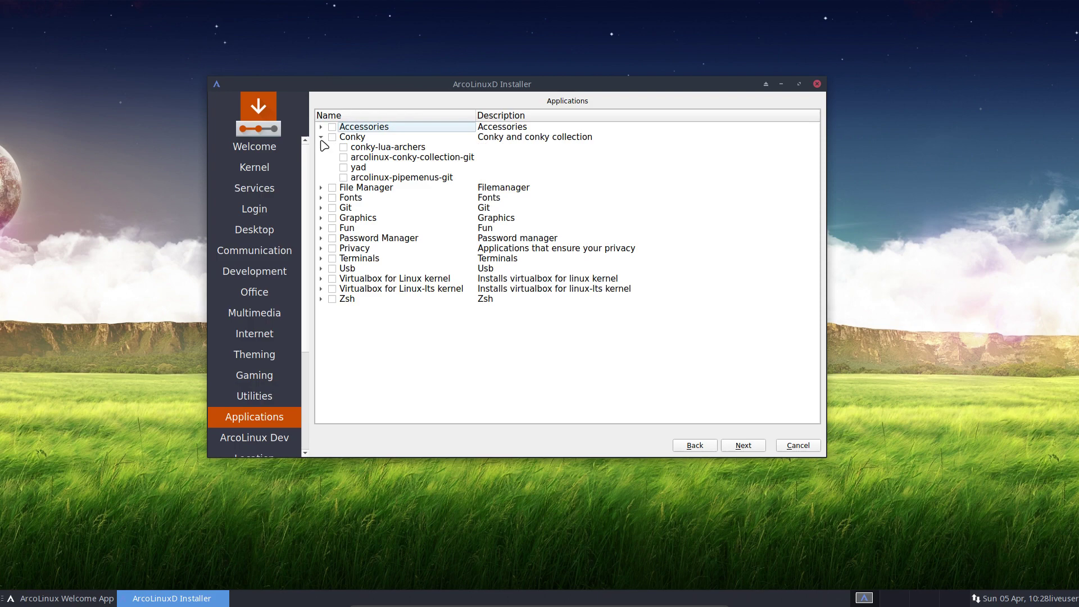
left_click(321, 187)
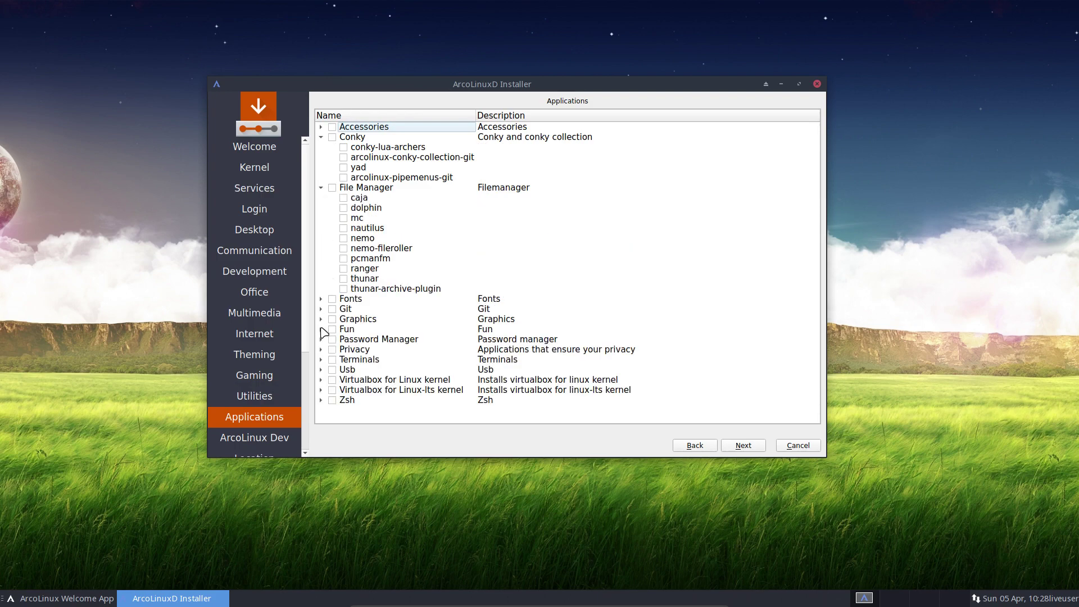
left_click(321, 359)
scroll(425, 369, "down", 3)
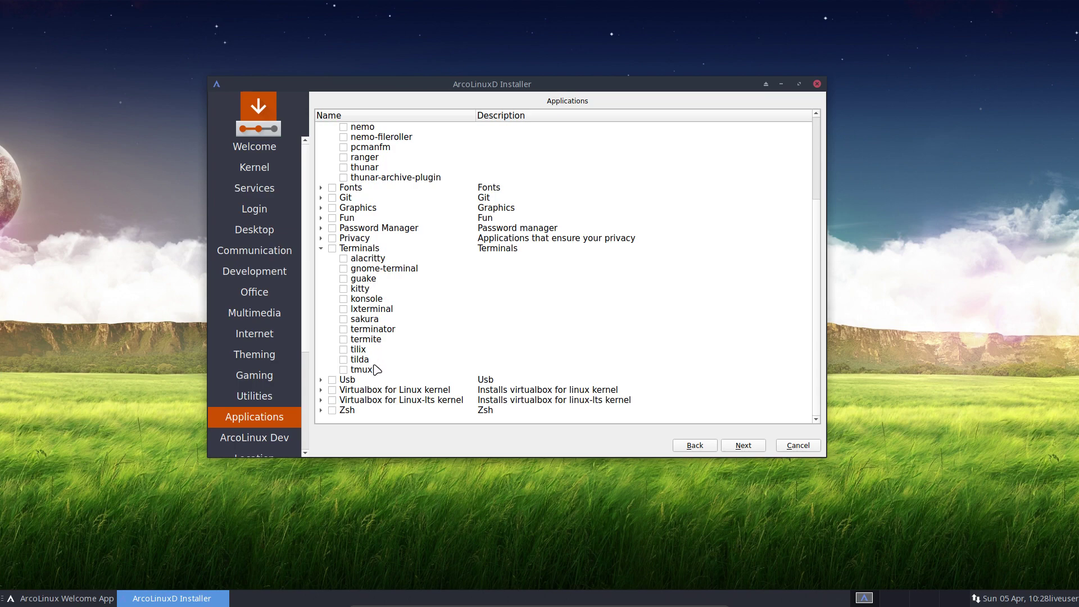
Expand the ArcoLinux Dev package list, then advance to the Location page.
left_click(743, 447)
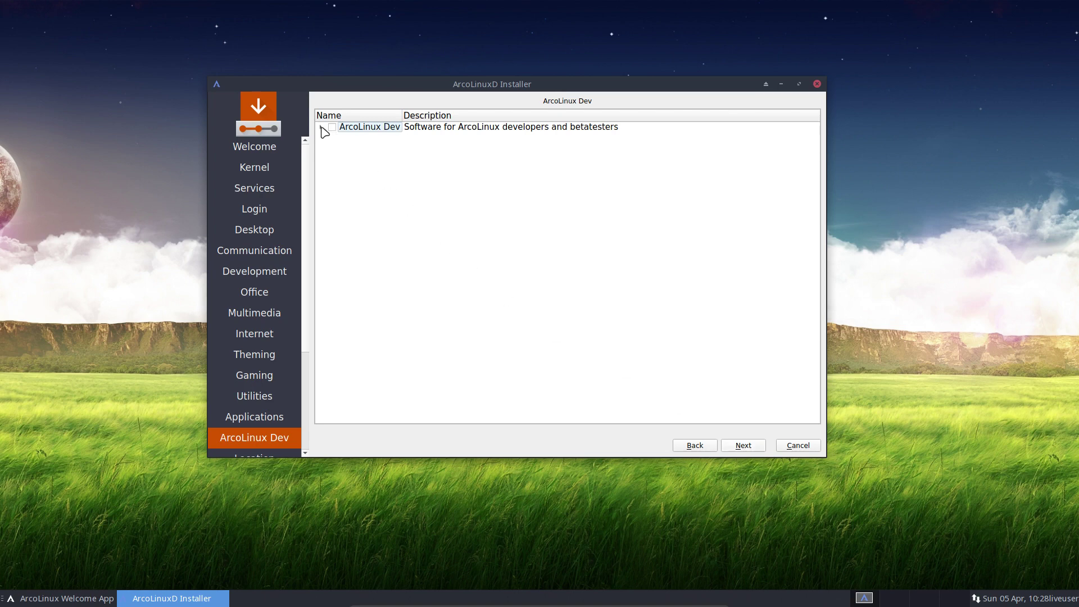
left_click(321, 128)
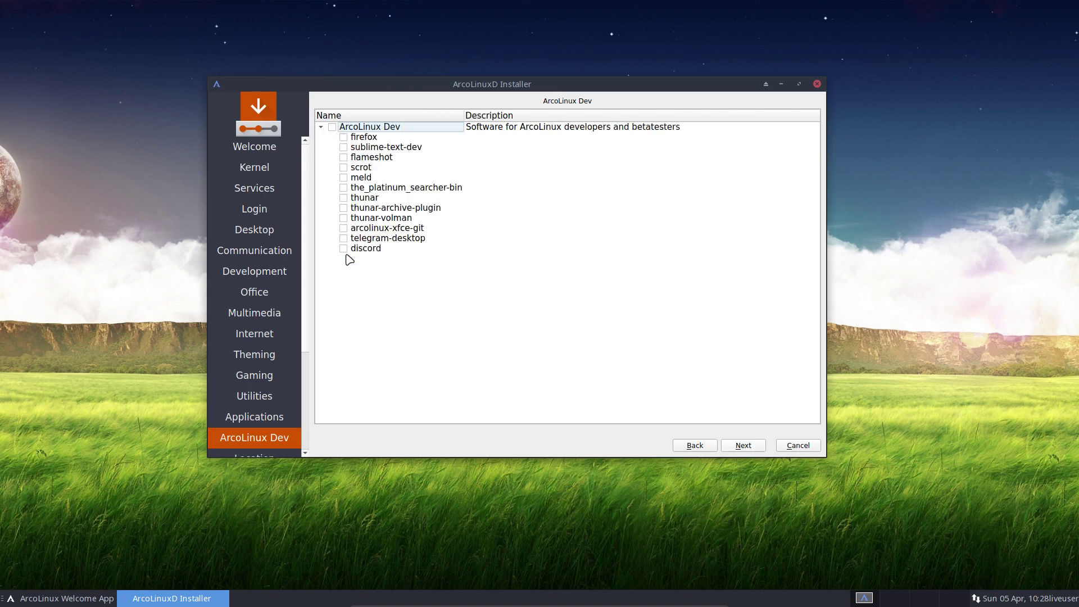
left_click(750, 447)
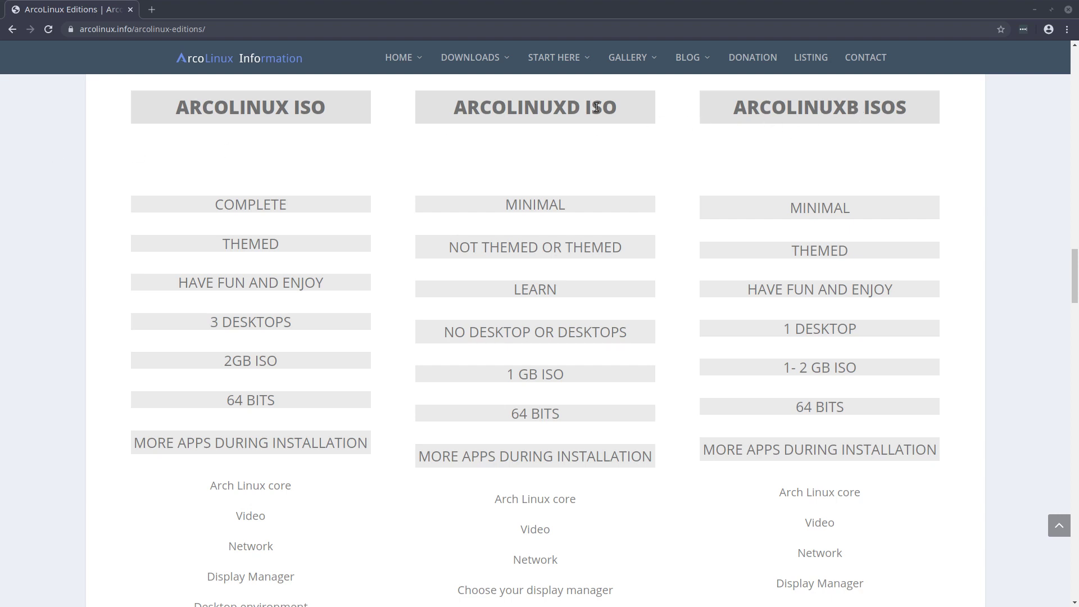
Open ArcoLinuxB.com from the HOME menu and highlight its BUILD YOUR OWN ISO heading.
mouse_move(414, 71)
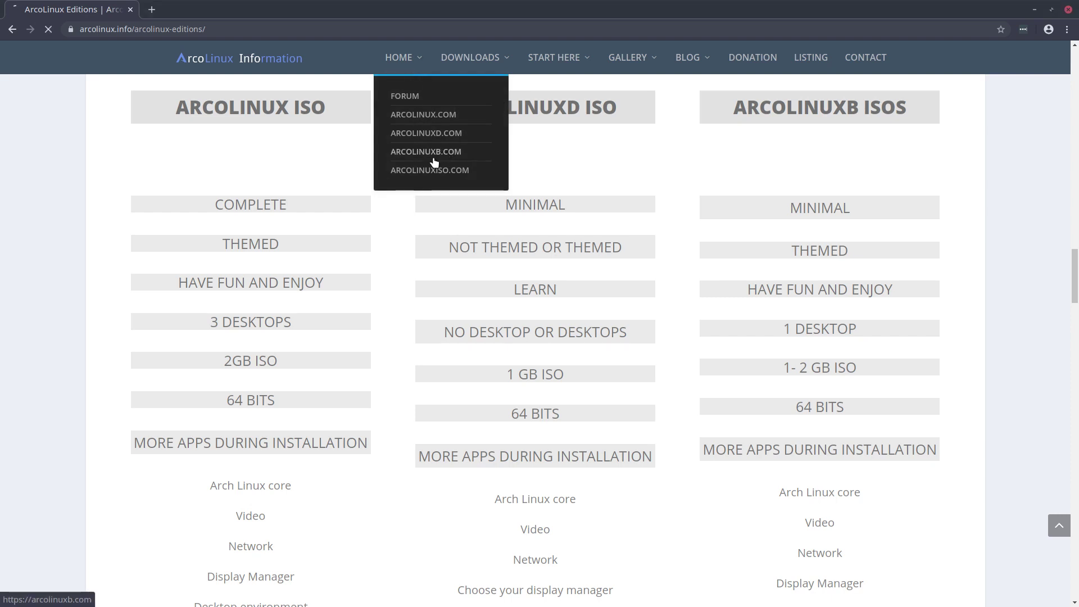
left_click(434, 155)
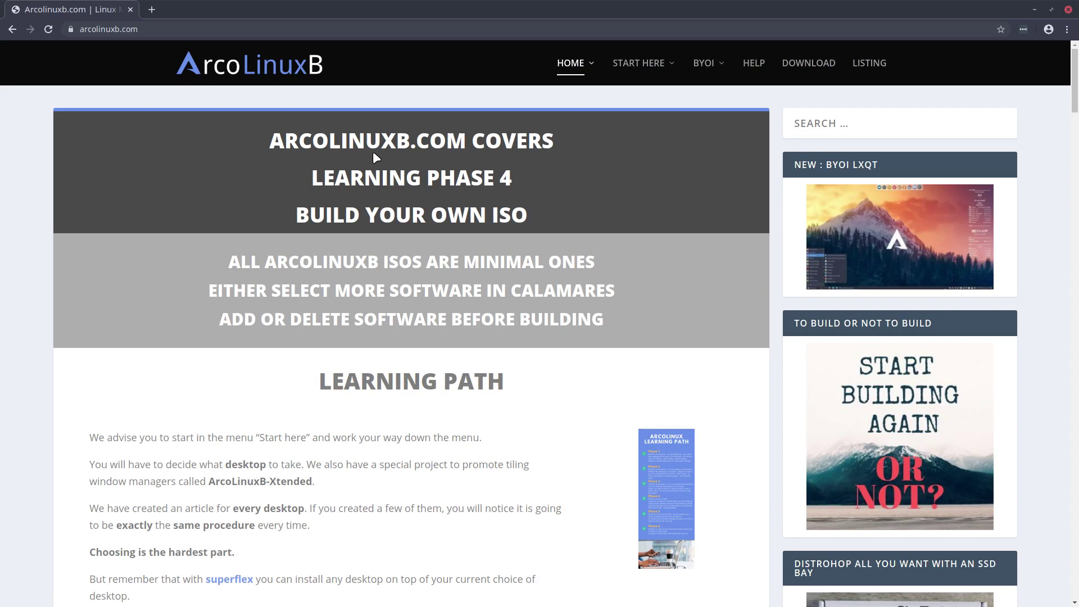
left_click_drag(397, 144, 409, 145)
left_click_drag(302, 215, 522, 219)
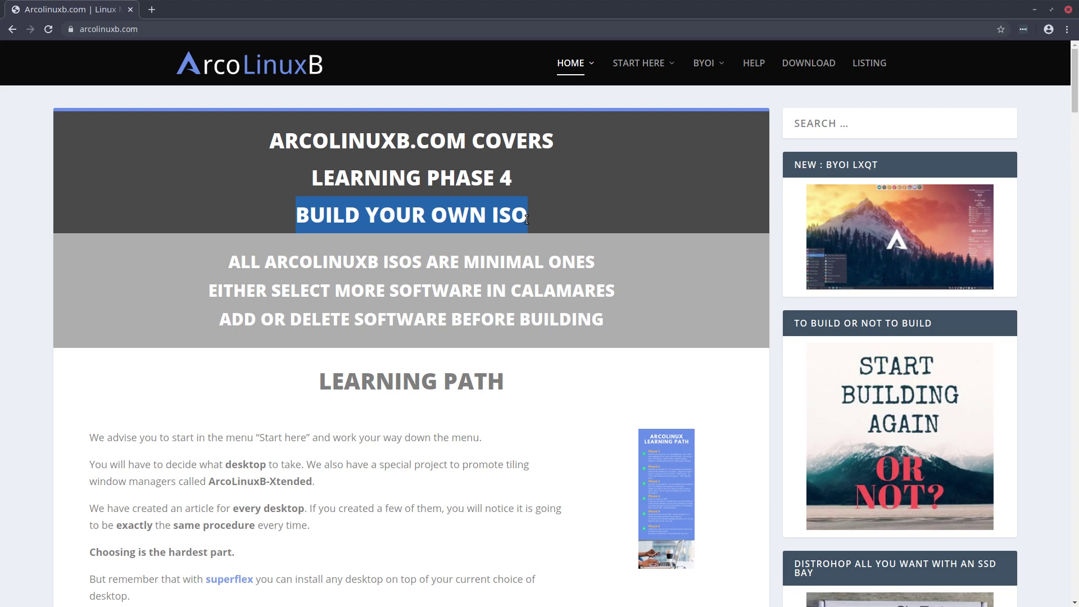
left_click(420, 219)
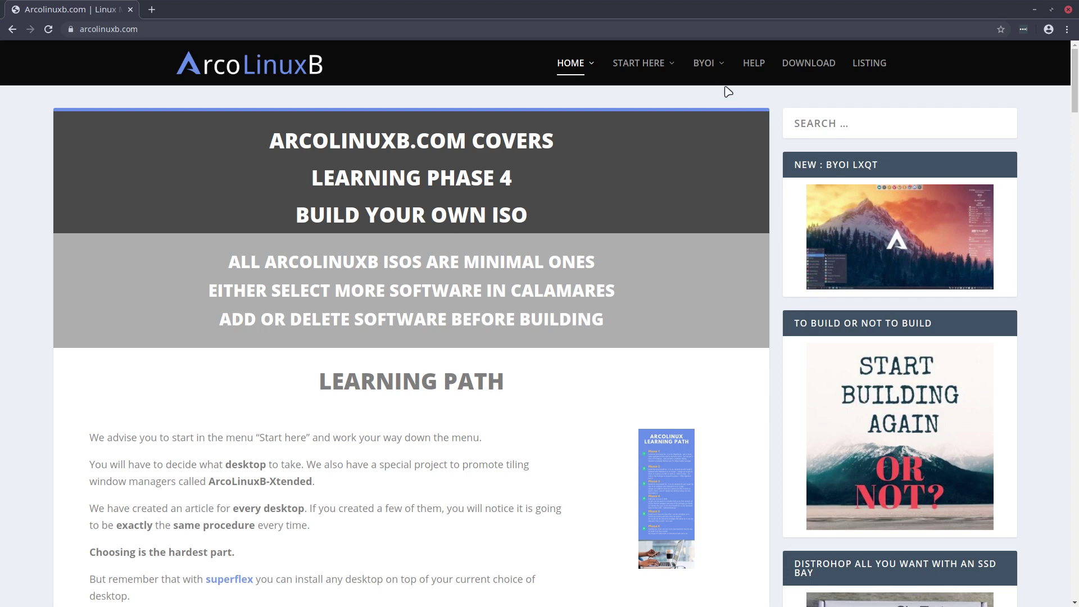
mouse_move(728, 89)
mouse_move(731, 176)
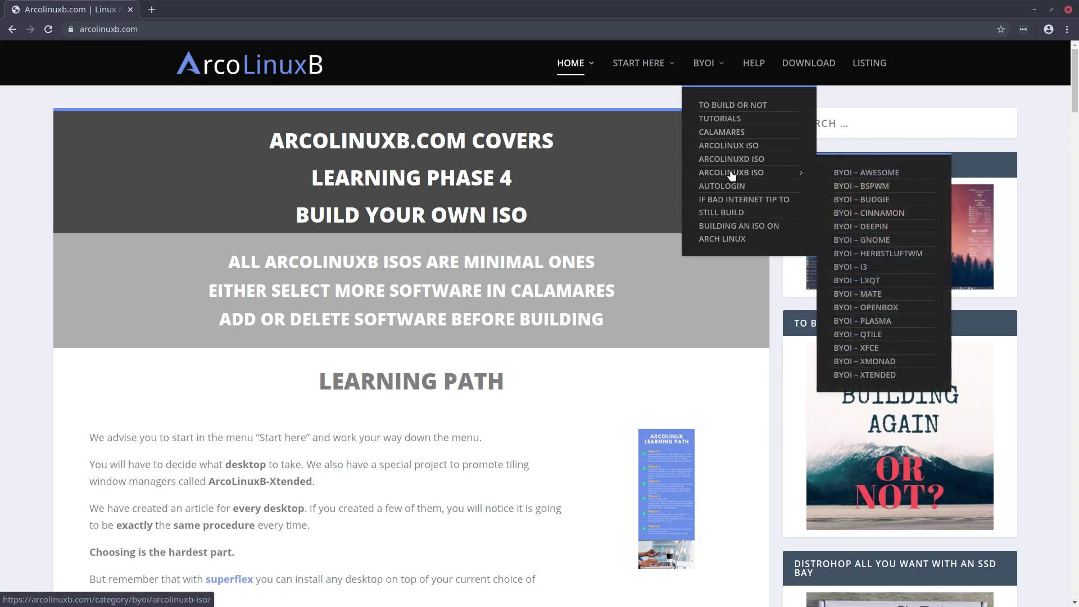
Open the BYOI – Plasma article, highlighting step 1's repository address and step 2's packages.x86_64 note.
left_click(879, 327)
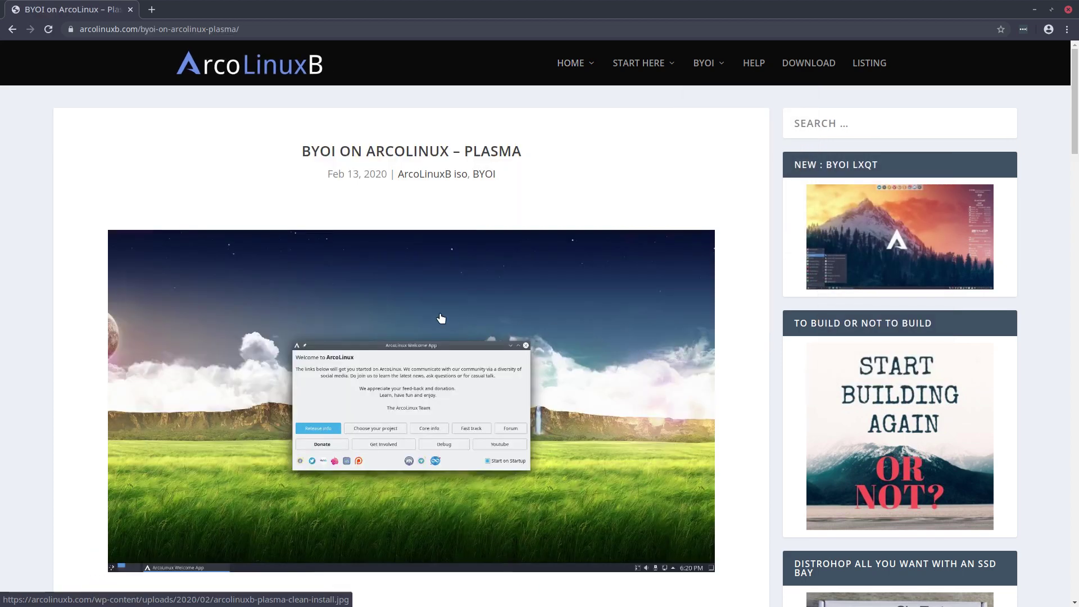
scroll(434, 268, "down", 2)
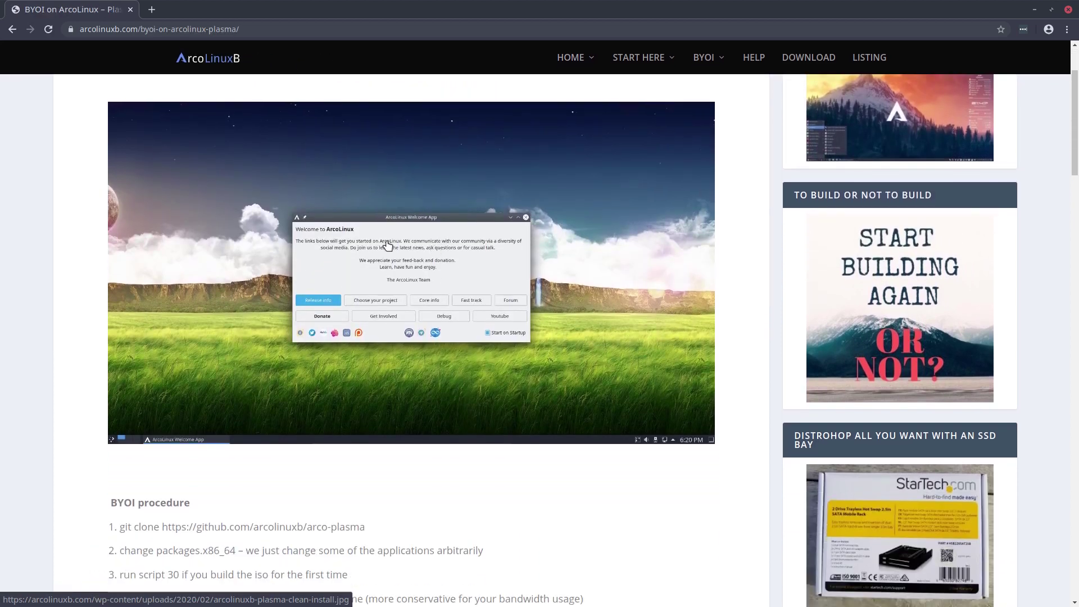
scroll(396, 293, "down", 3)
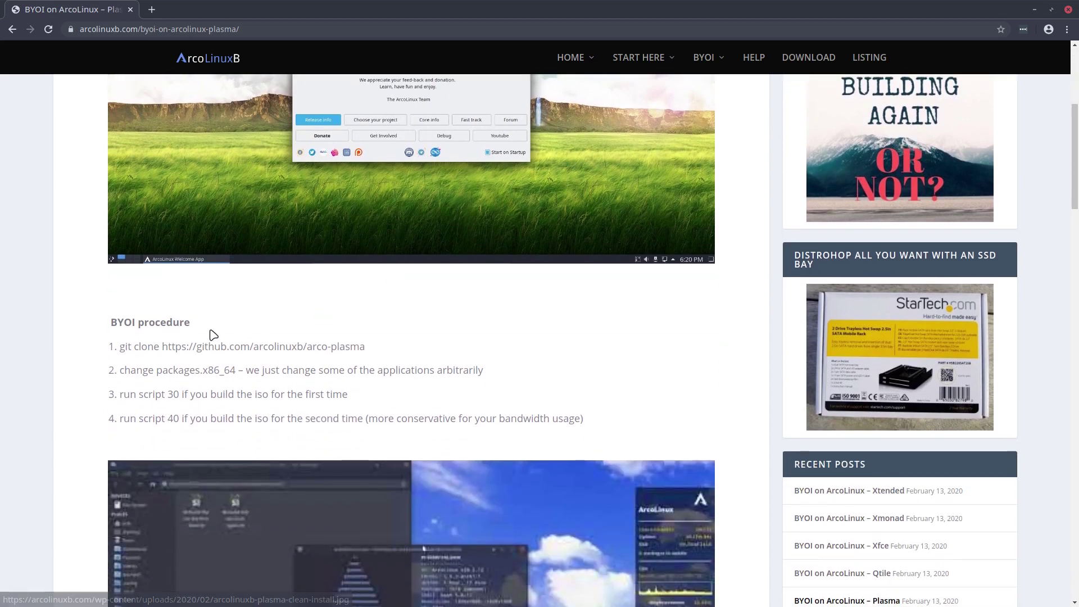
left_click_drag(183, 342, 381, 349)
left_click_drag(157, 371, 285, 371)
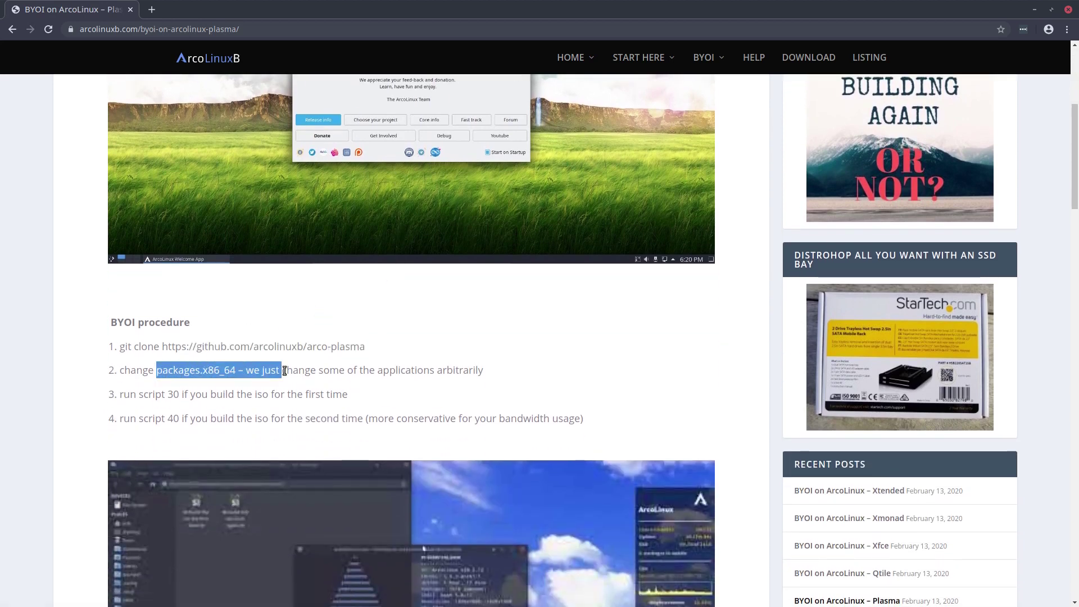
scroll(294, 385, "down", 3)
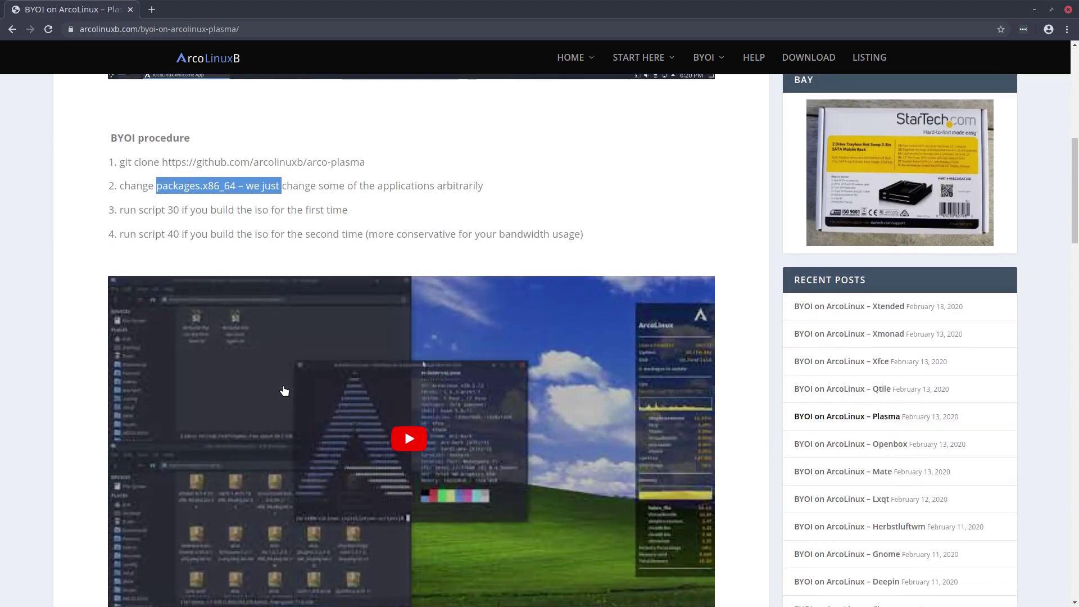
scroll(284, 391, "down", 2)
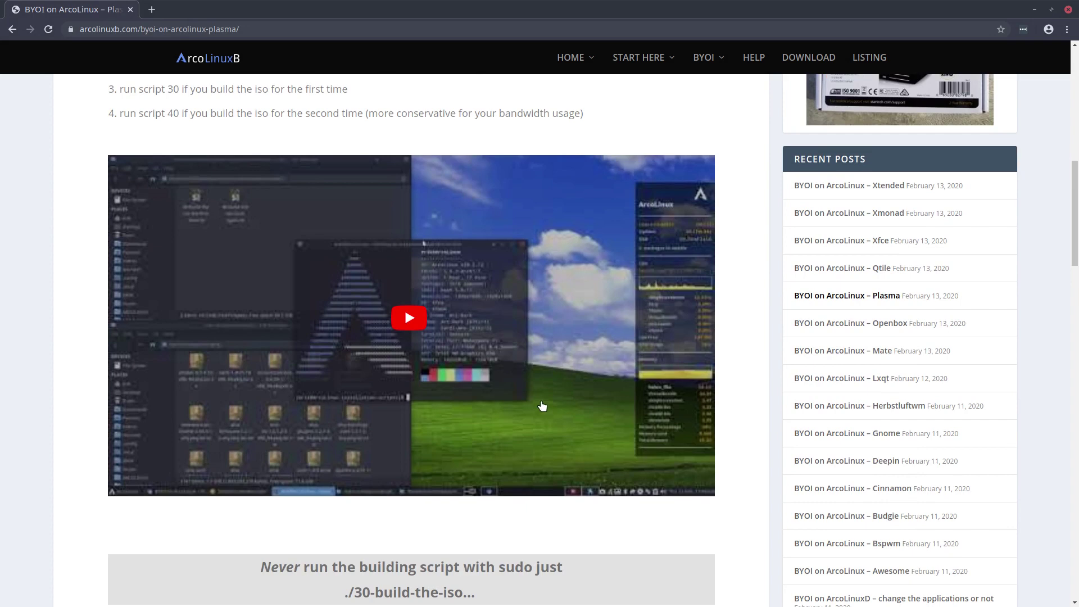
scroll(541, 404, "down", 3)
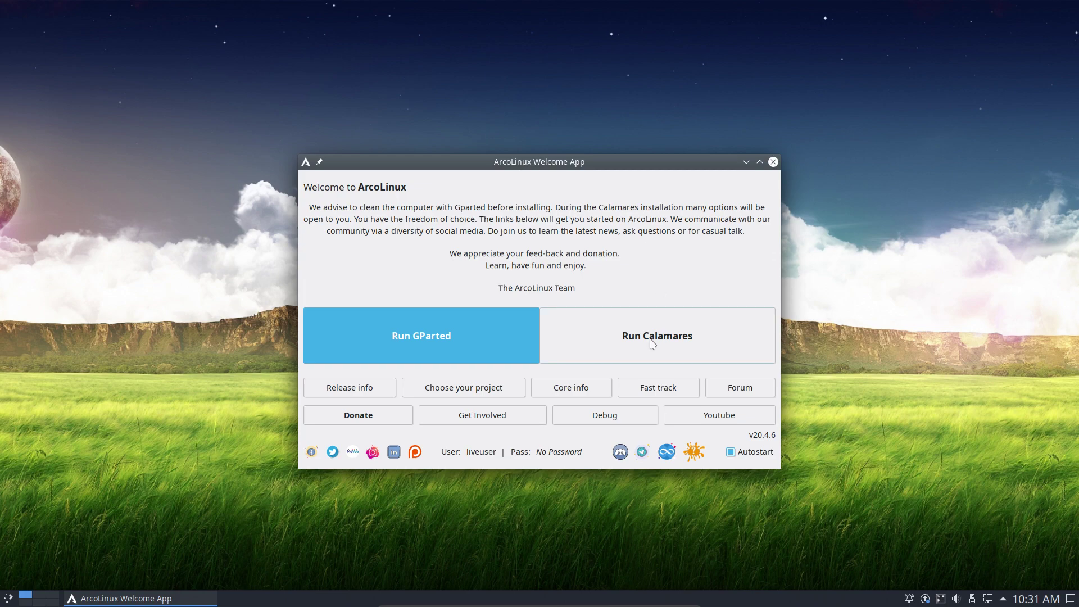
Launch the ArcoLinuxB-plasma installer via Run Calamares and advance to the Kernel page.
left_click(661, 358)
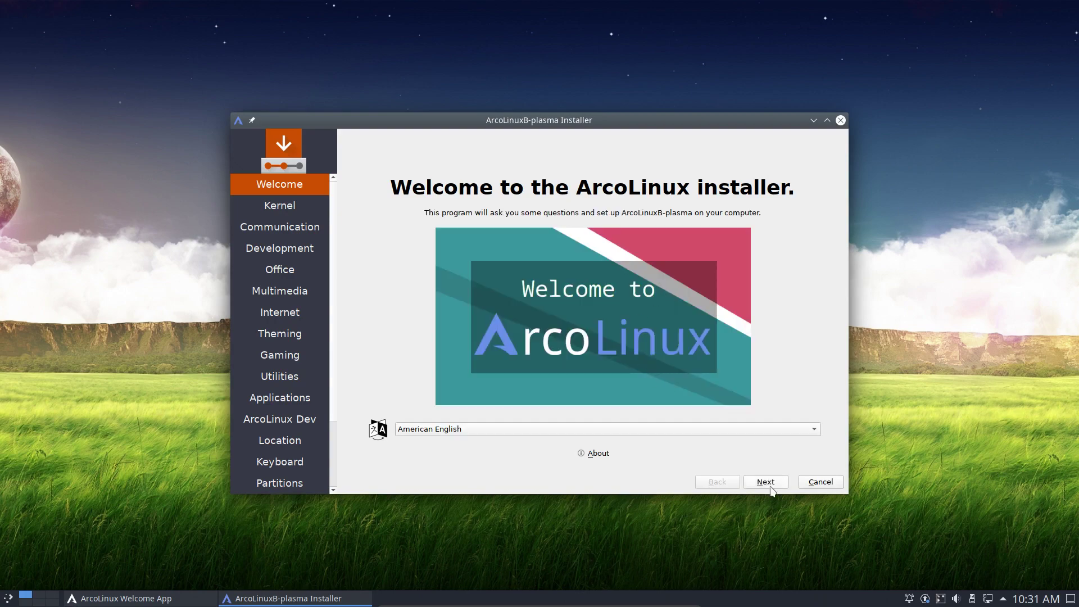
left_click(771, 484)
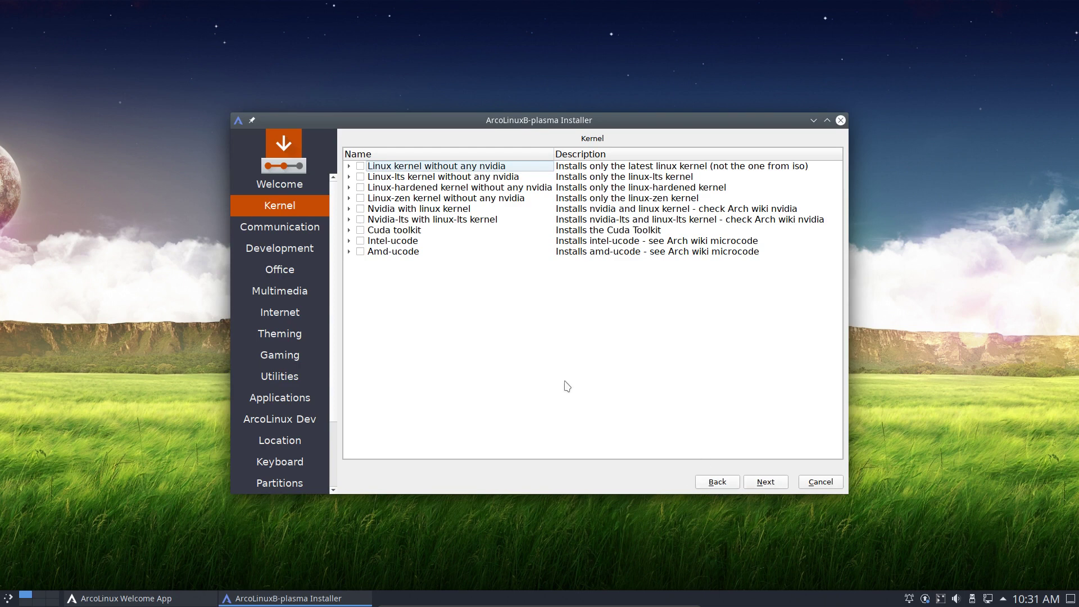
left_click(8, 599)
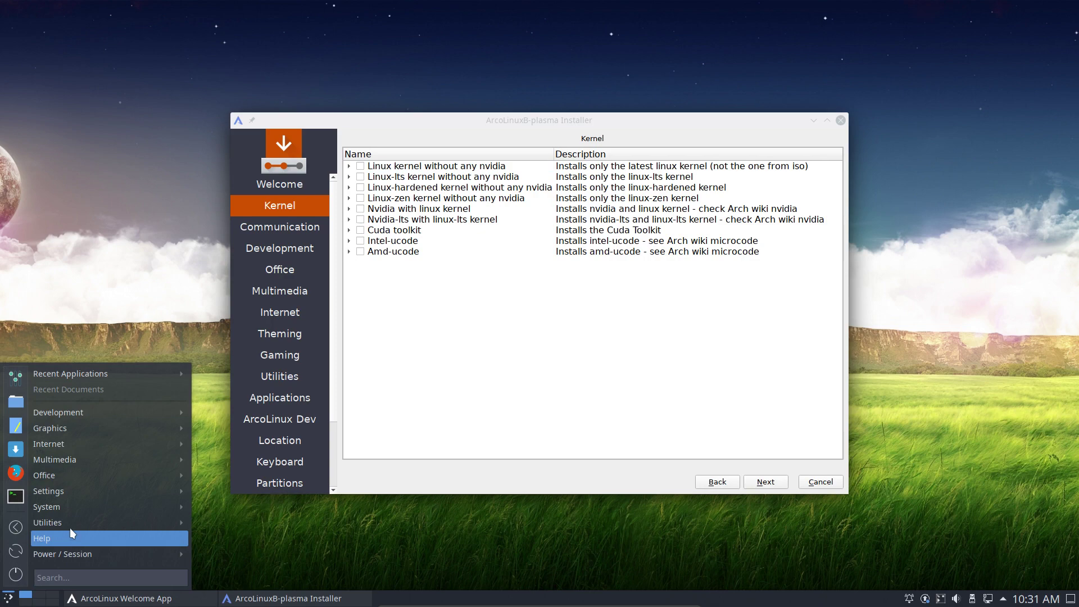
mouse_move(76, 527)
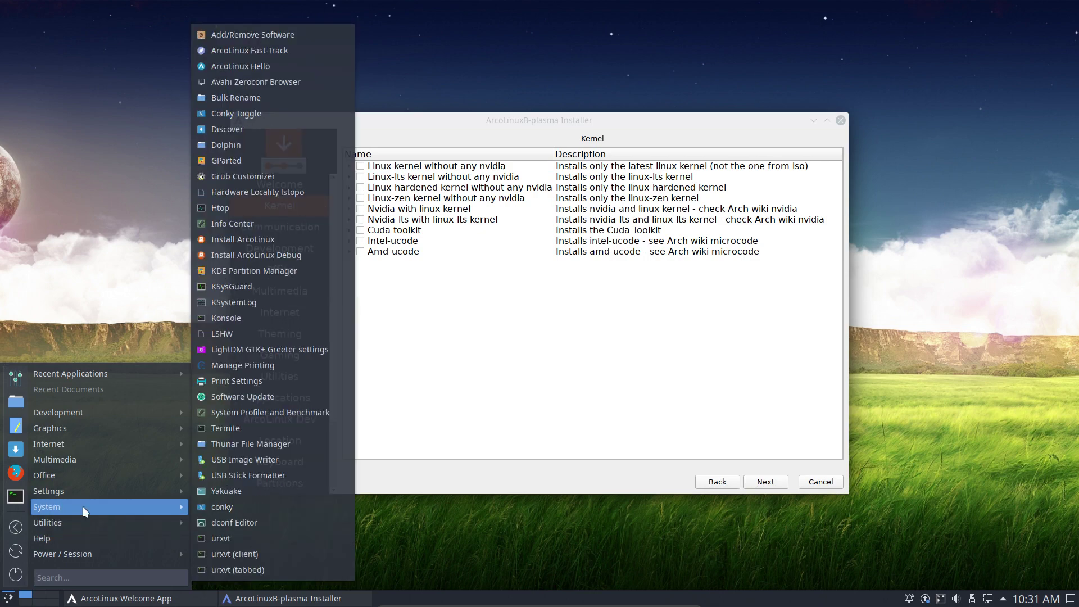
mouse_move(93, 487)
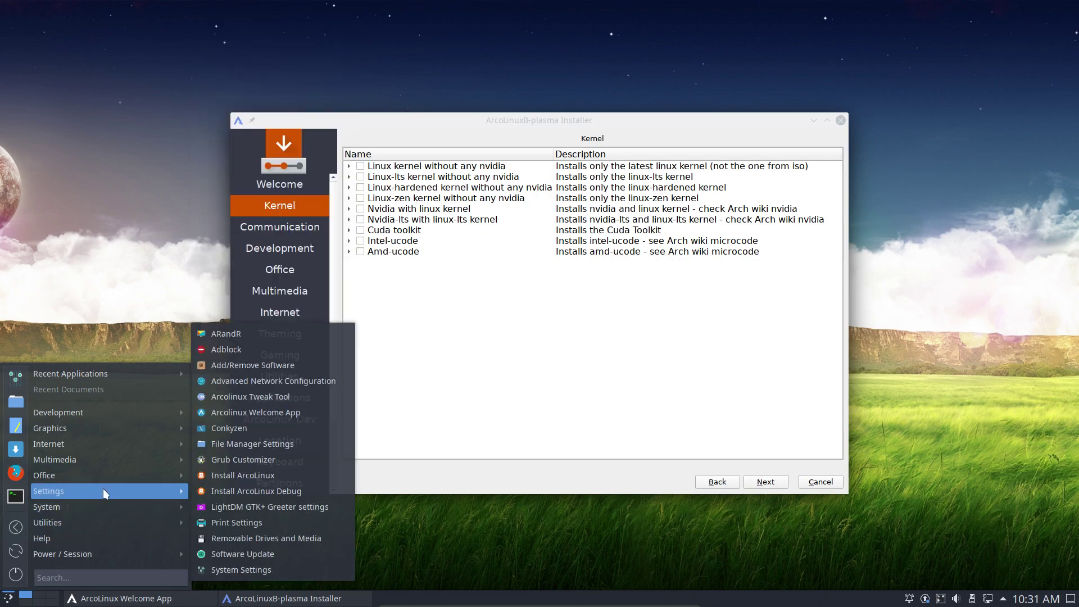
mouse_move(123, 476)
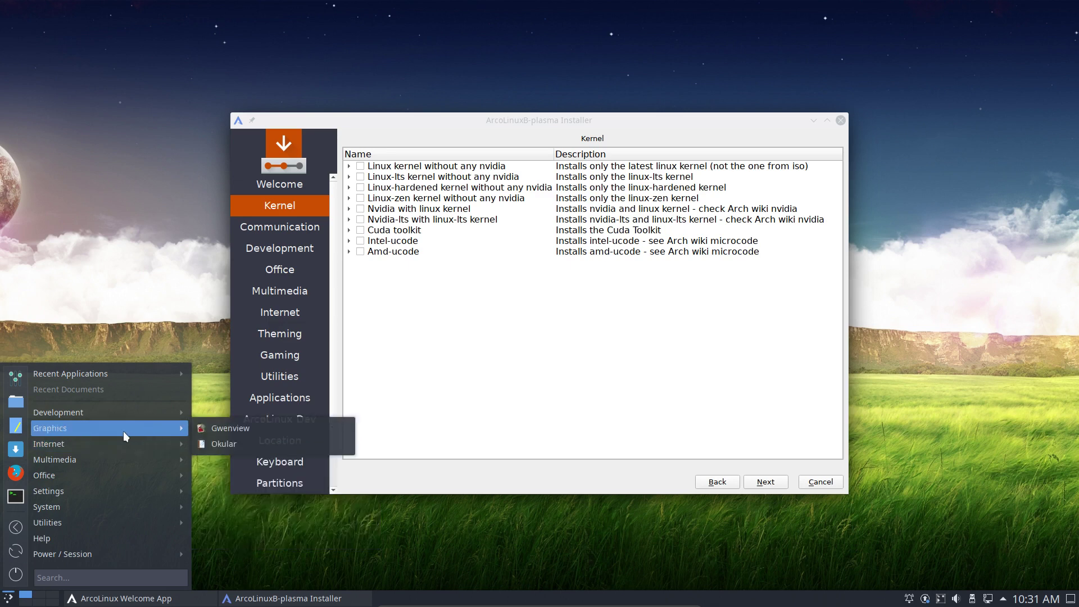
mouse_move(133, 413)
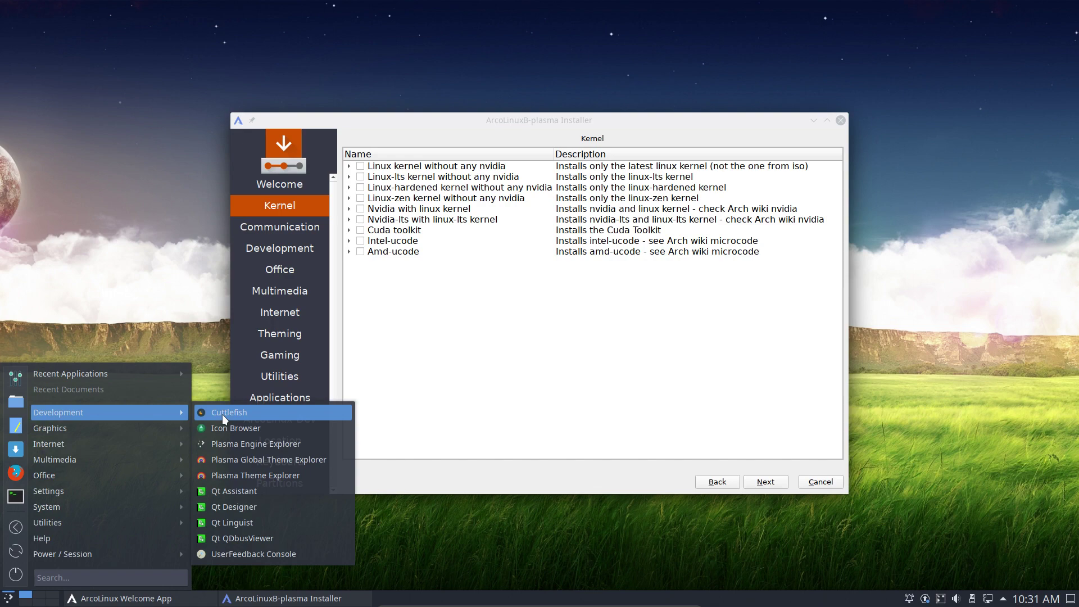
left_click(595, 343)
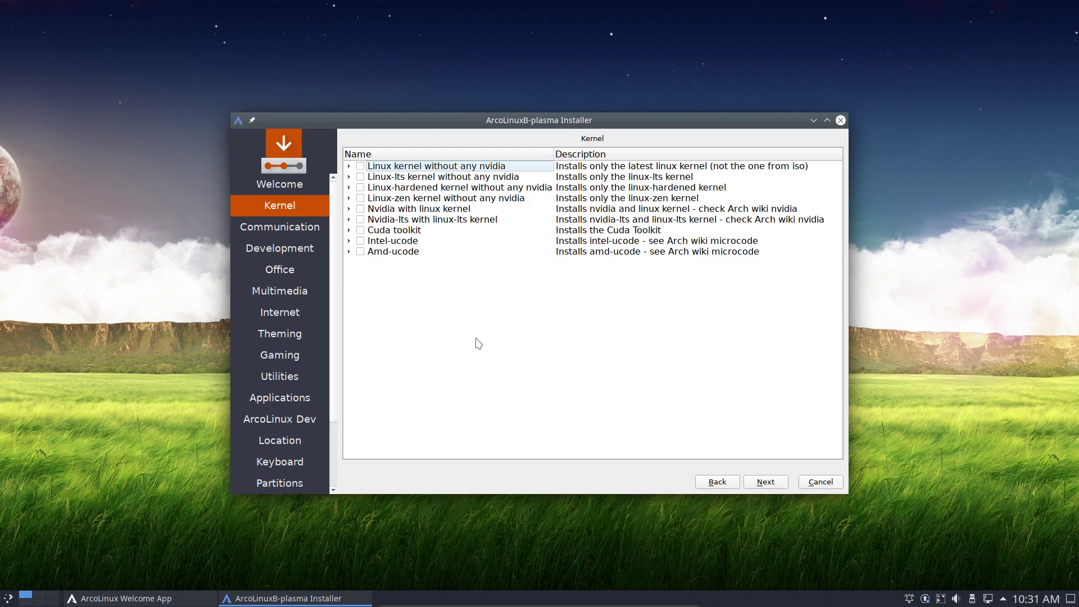
left_click(9, 599)
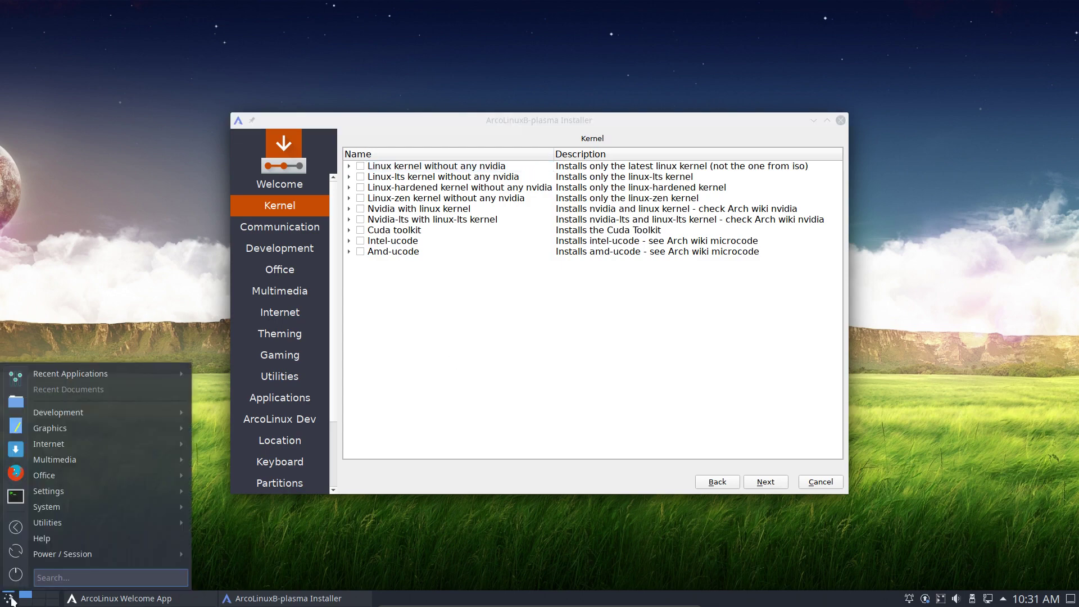
left_click(705, 429)
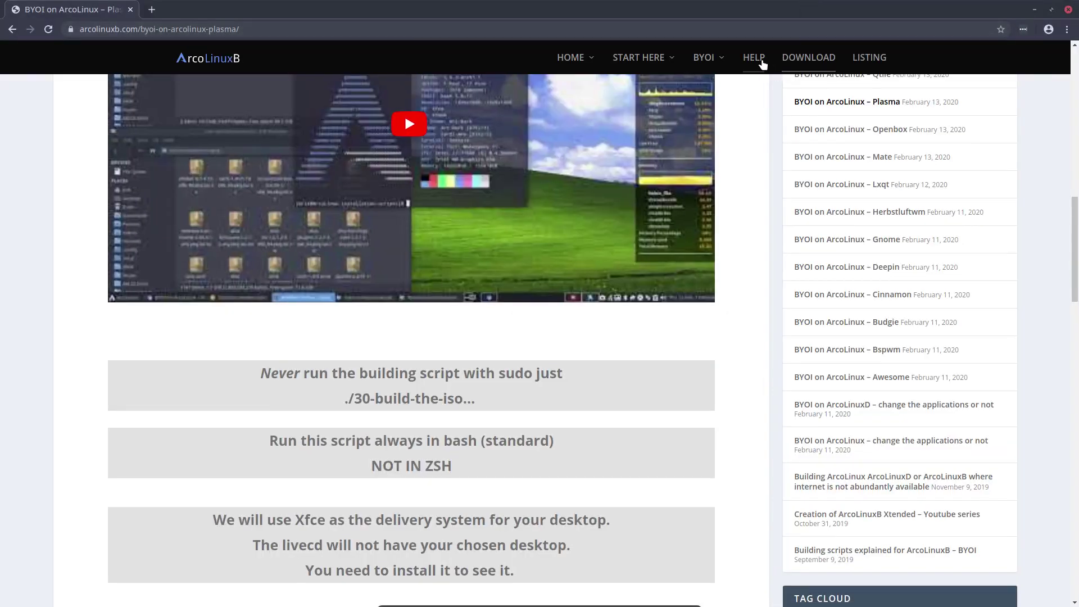
mouse_move(726, 66)
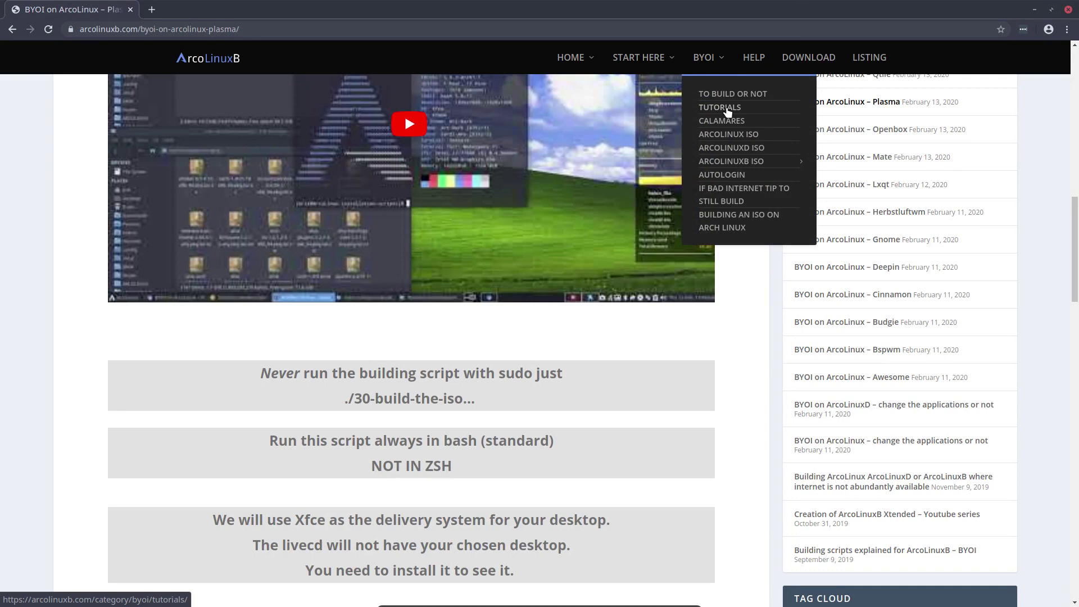
mouse_move(748, 161)
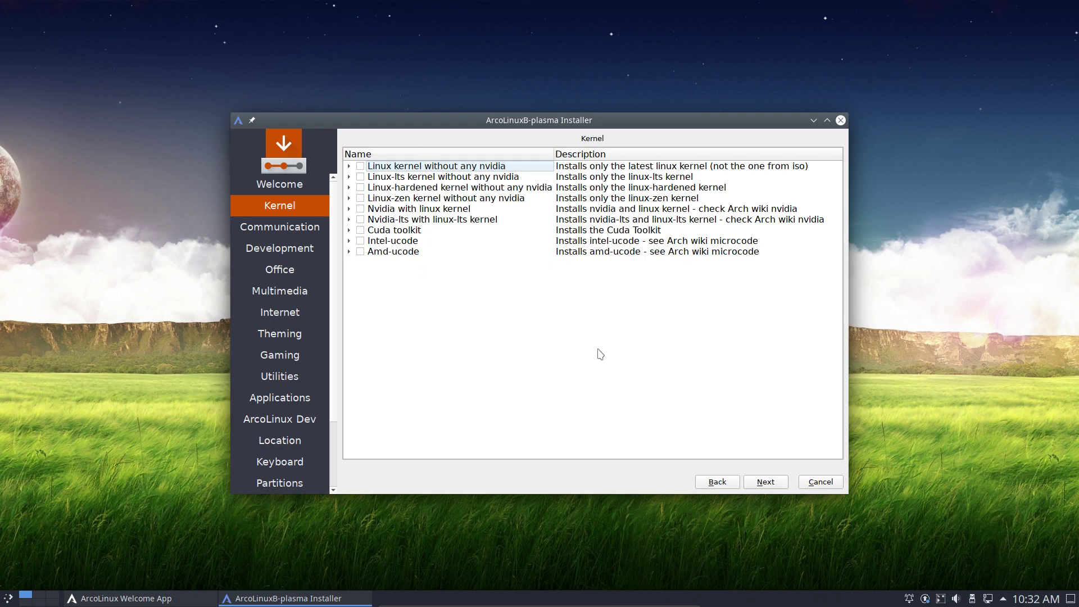
Expand the Communication list, mark skypeforlinux-stable-bin, then expand the Development list.
left_click(771, 482)
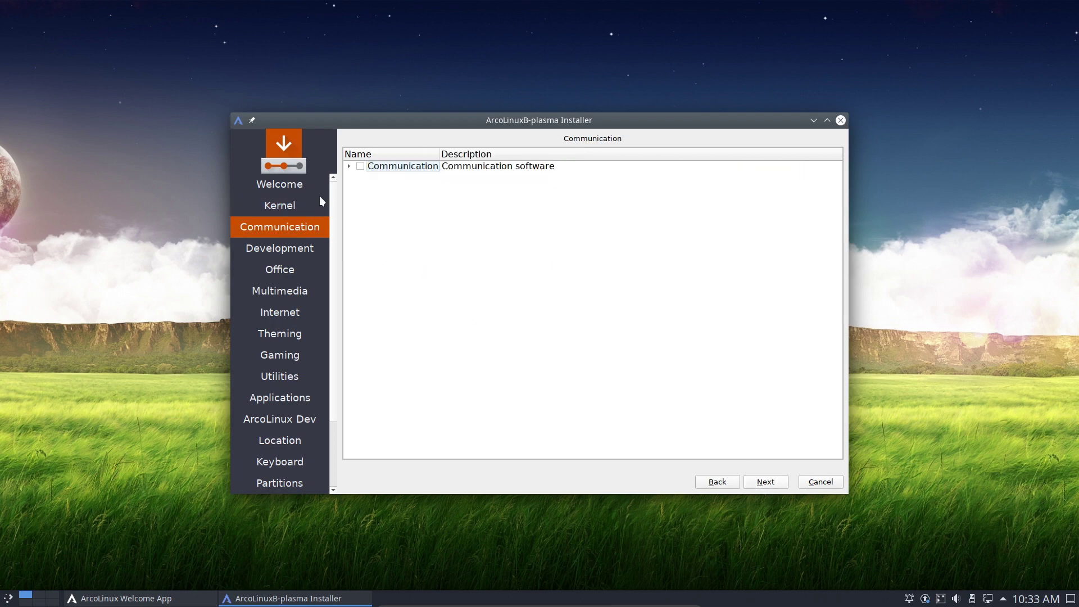
left_click(348, 167)
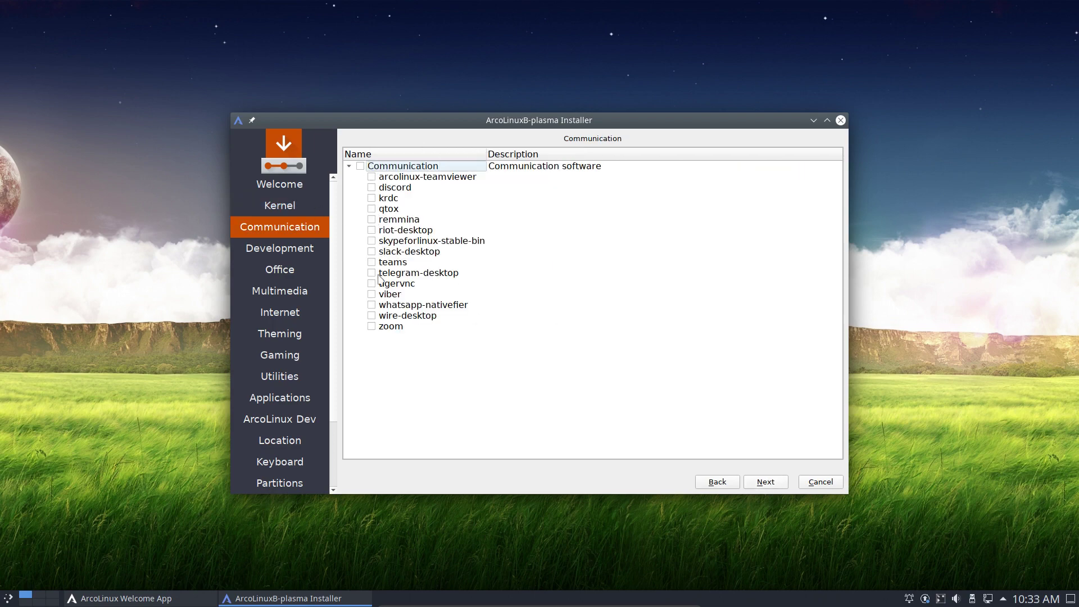
left_click(371, 241)
left_click(776, 486)
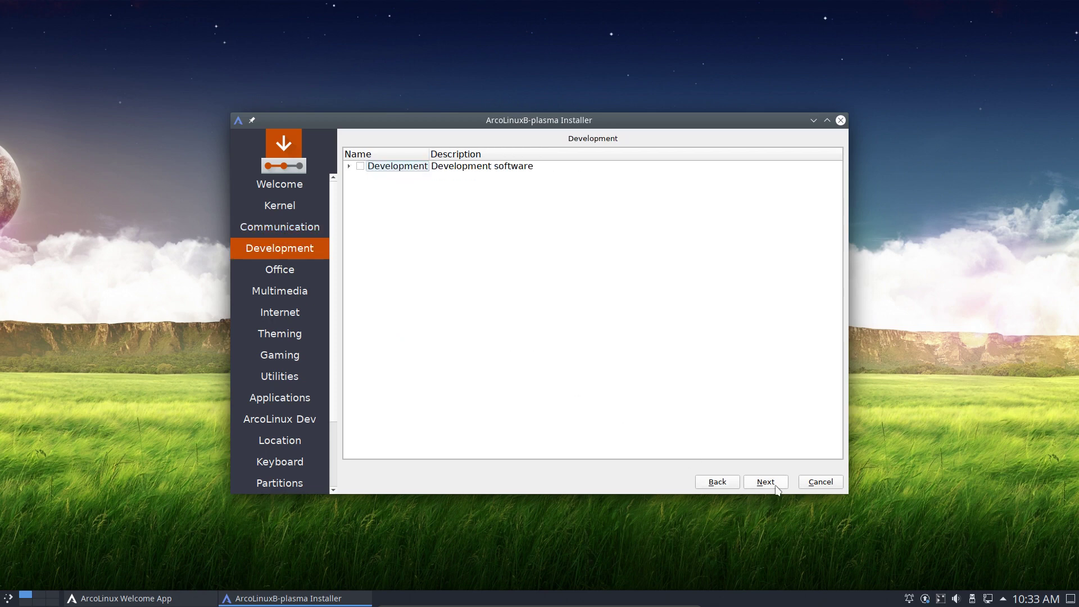
left_click(349, 166)
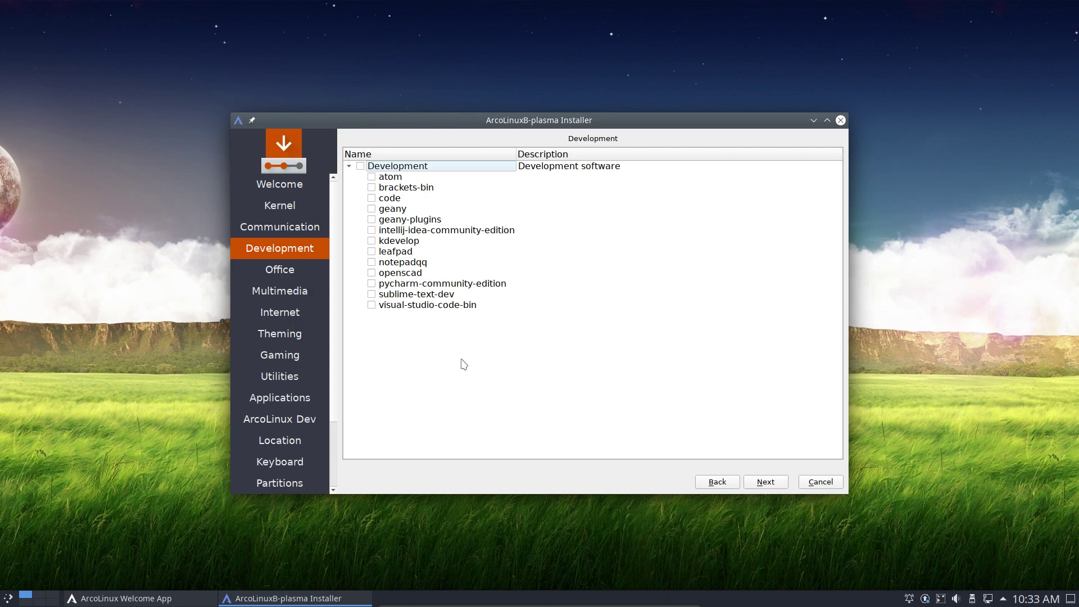
Pass the Office page and expand the Multimedia, Internet and Theming package lists.
left_click(767, 482)
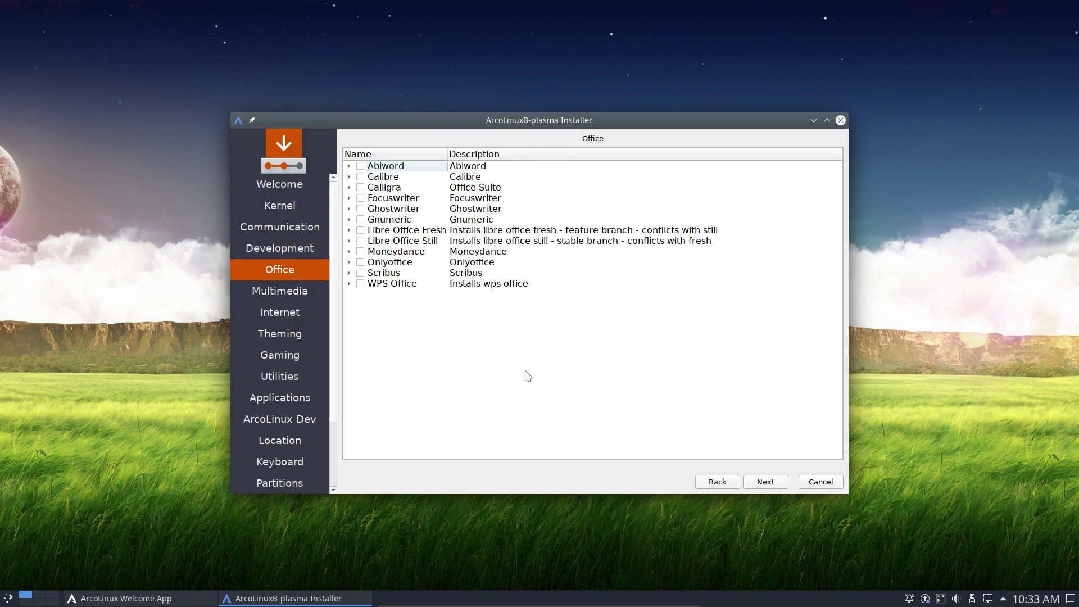
left_click(767, 483)
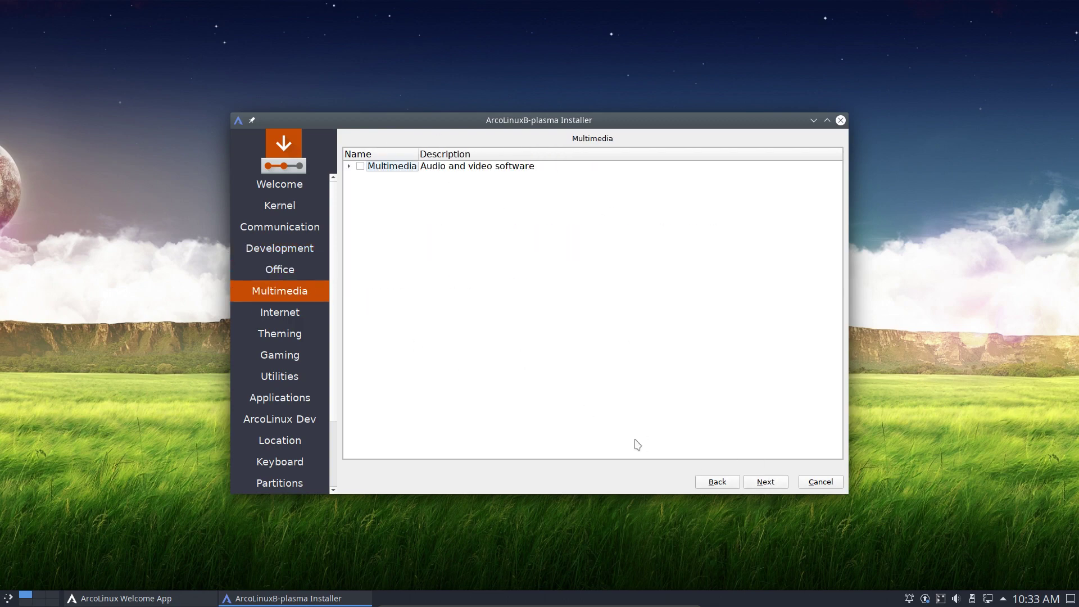
left_click(349, 166)
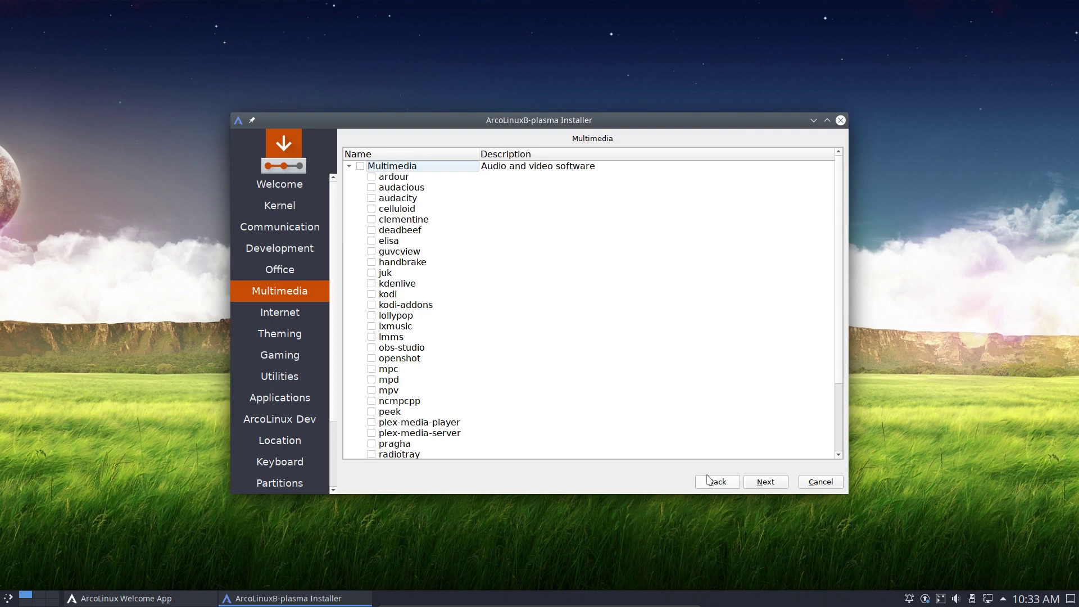
left_click(765, 482)
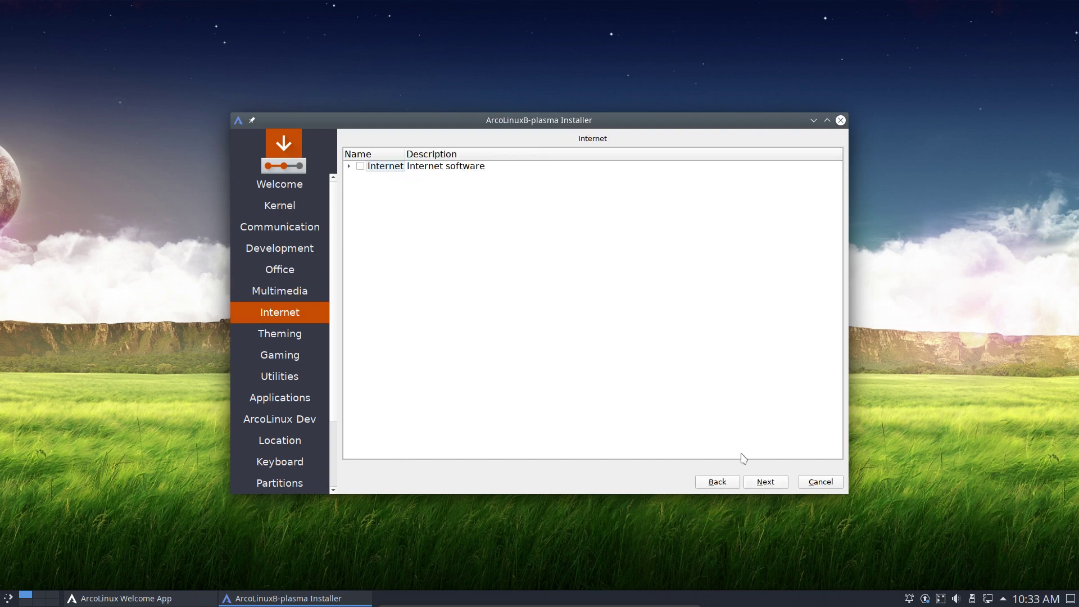
left_click(349, 167)
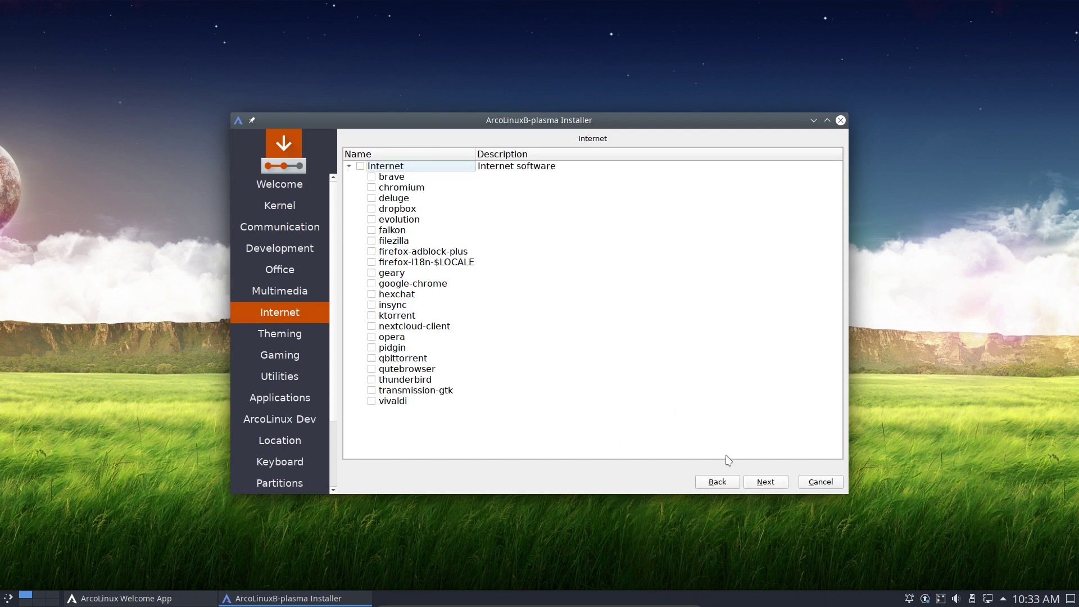
left_click(766, 483)
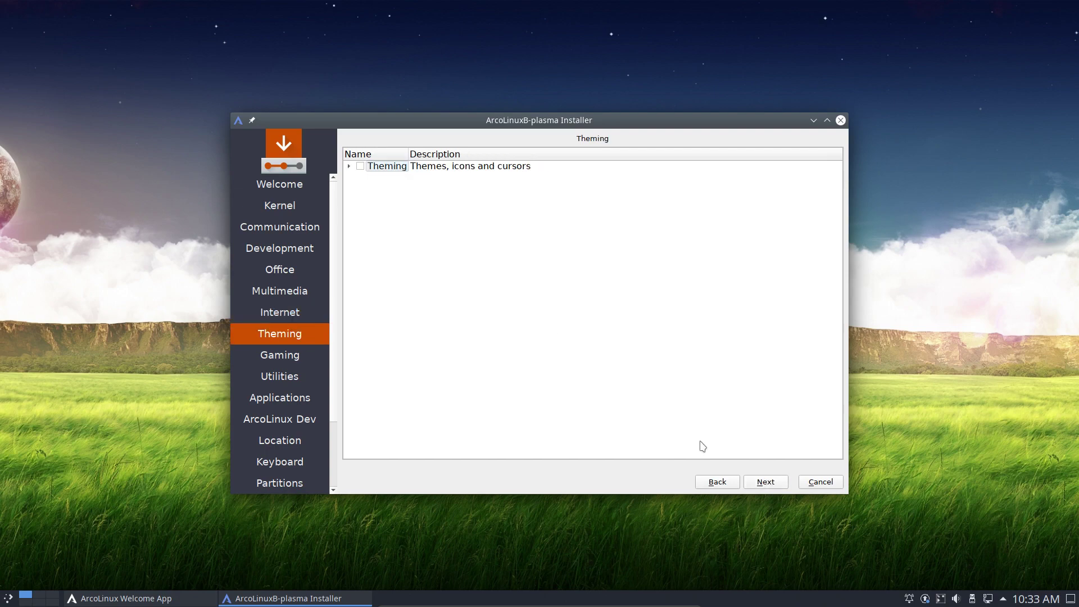
left_click(350, 167)
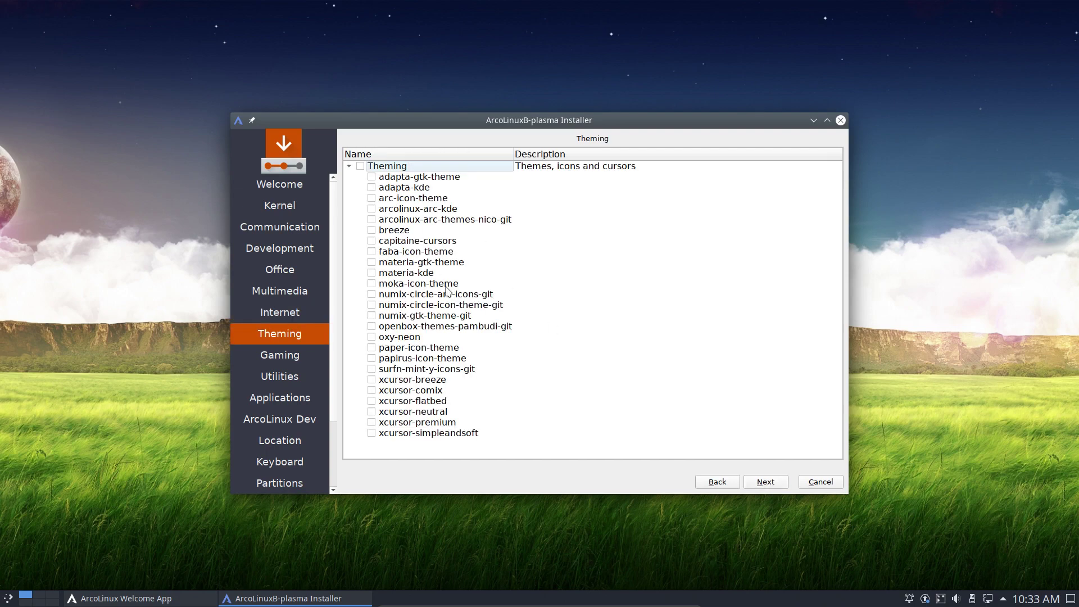
Expand the Games and Utilities lists, then continue past Applications to ArcoLinux Dev.
left_click(763, 483)
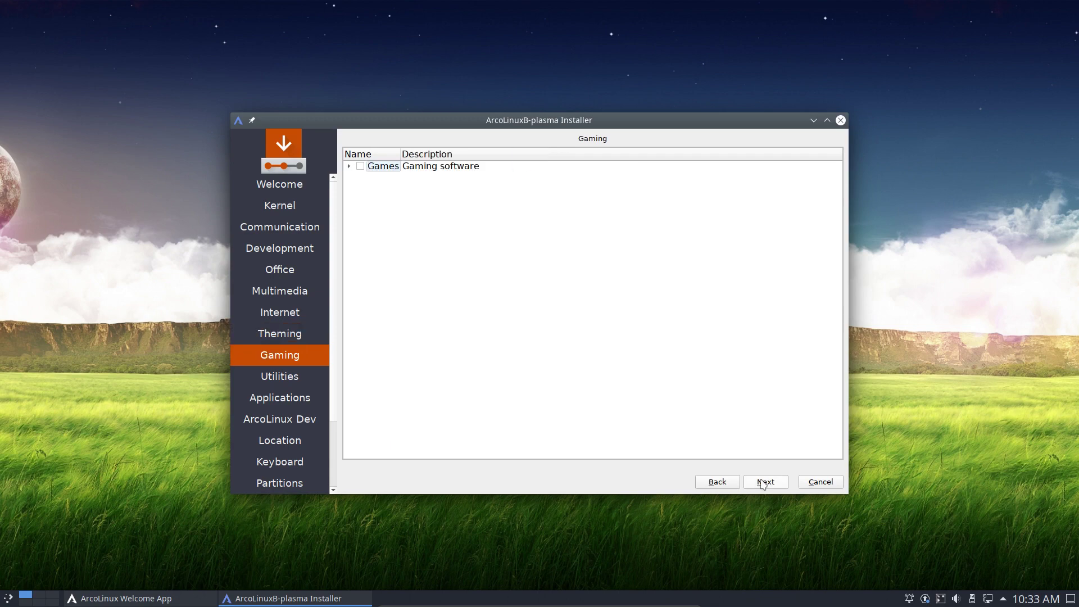
left_click(350, 167)
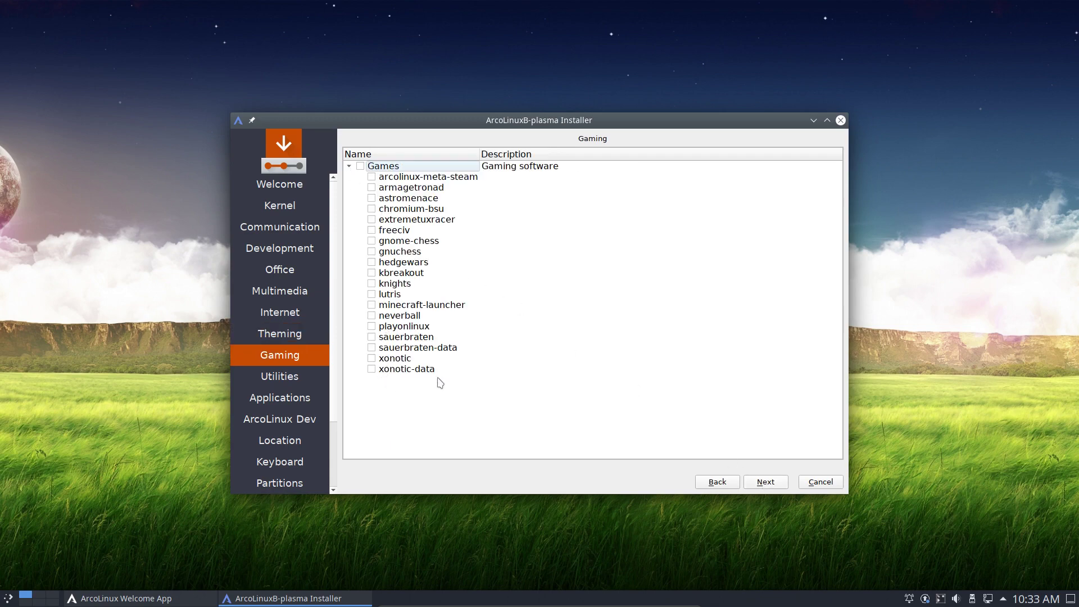
left_click(771, 485)
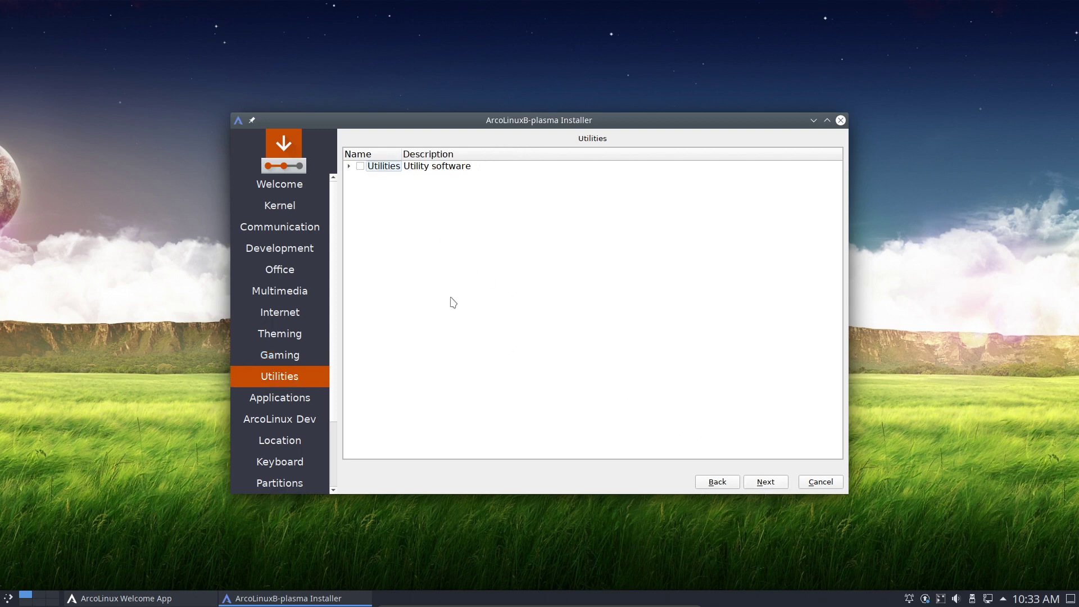
left_click(349, 167)
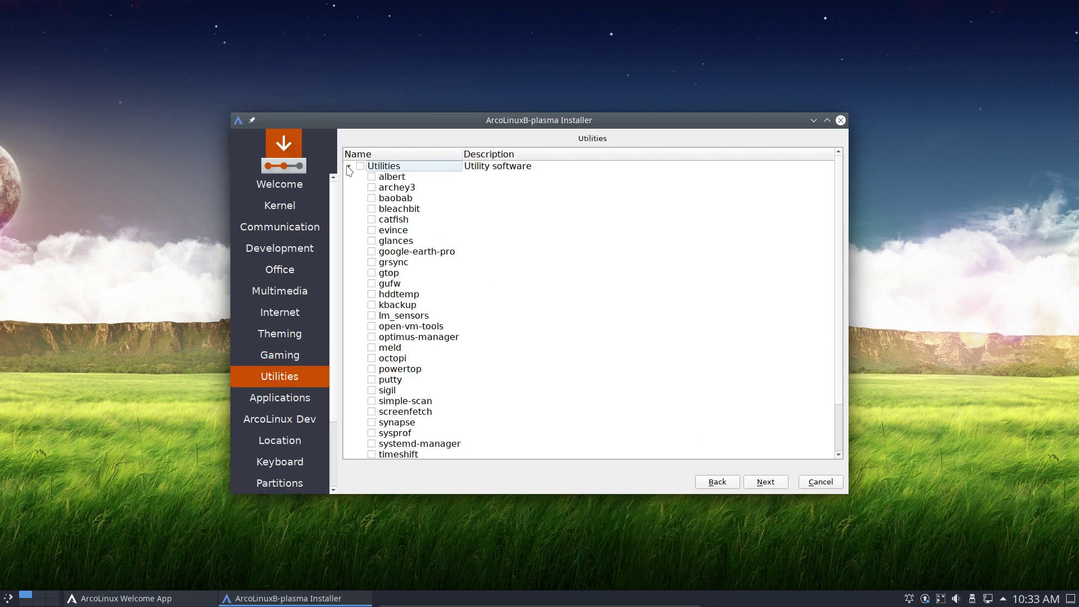
left_click(8, 598)
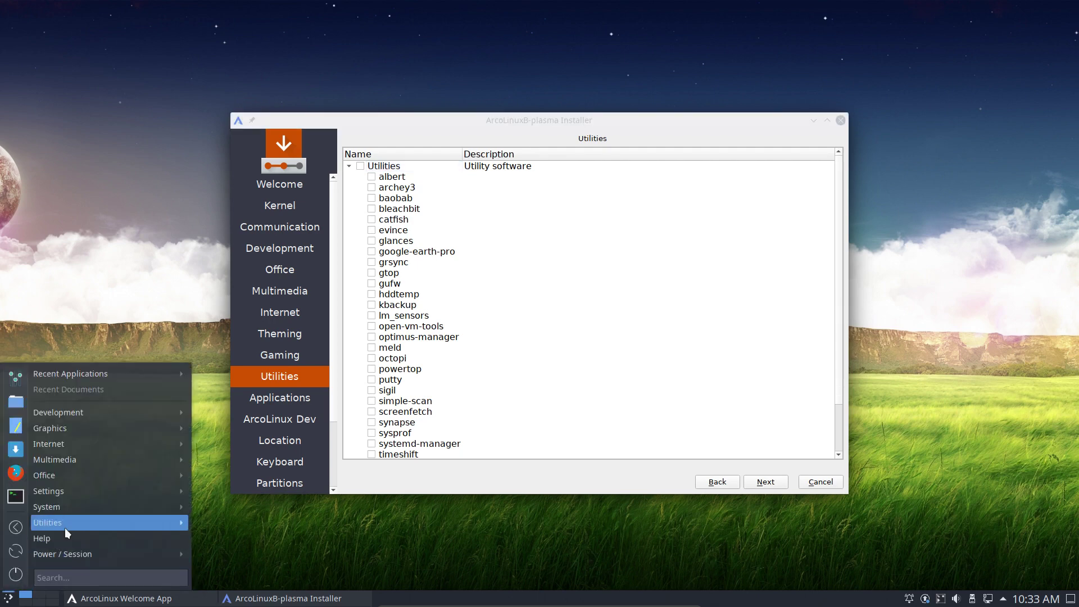
mouse_move(65, 528)
left_click(608, 475)
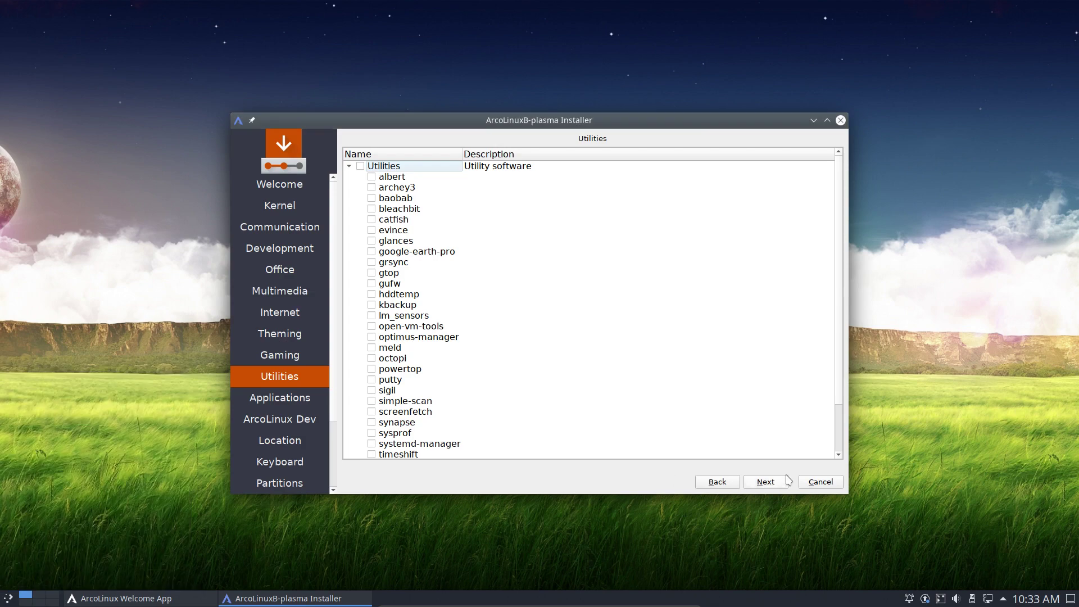
left_click(778, 487)
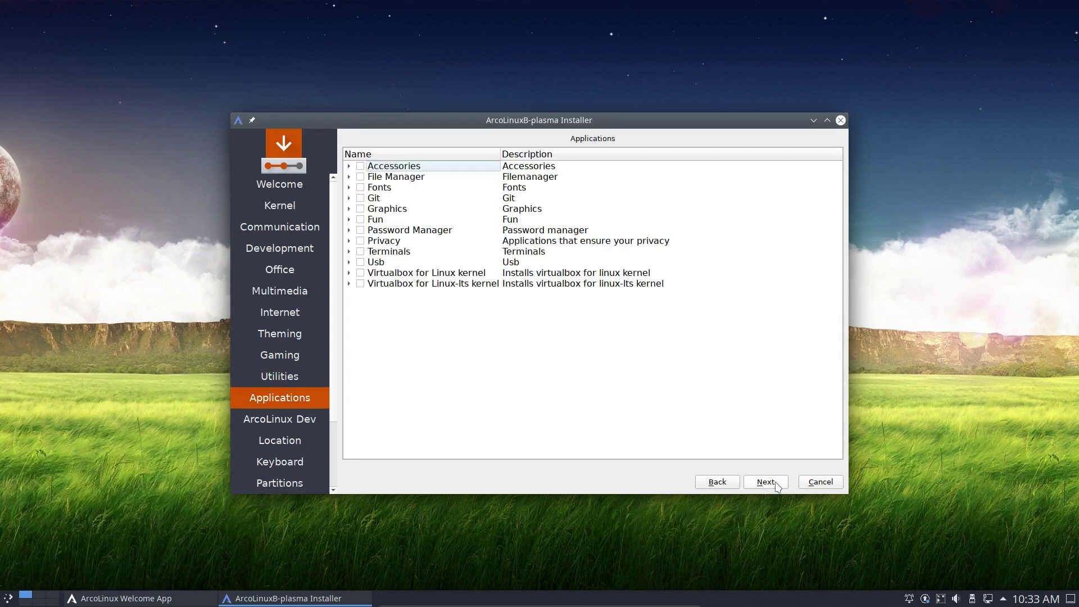
left_click(777, 487)
Advance the installer to Location, then open the SeedHost ArcoLinux ISO listing from Chrome's DOWNLOAD page.
left_click(778, 487)
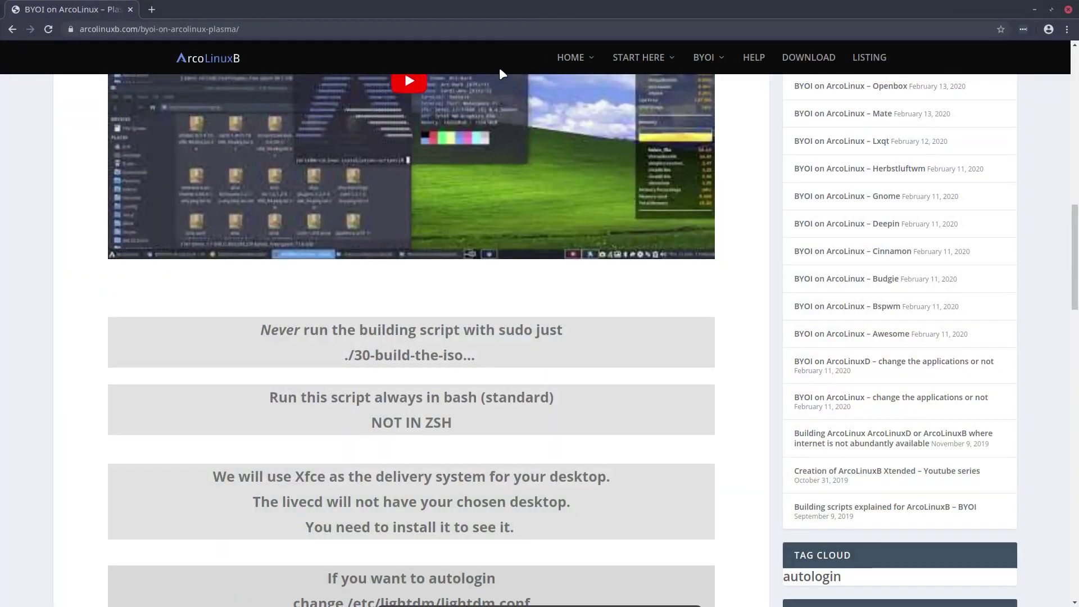
mouse_move(560, 66)
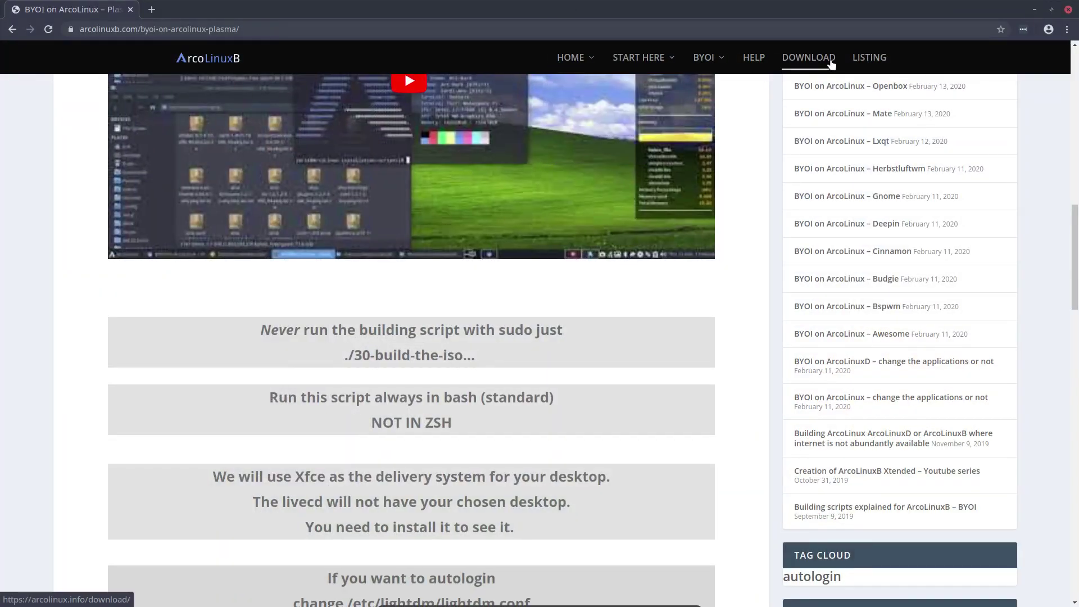
left_click(809, 57)
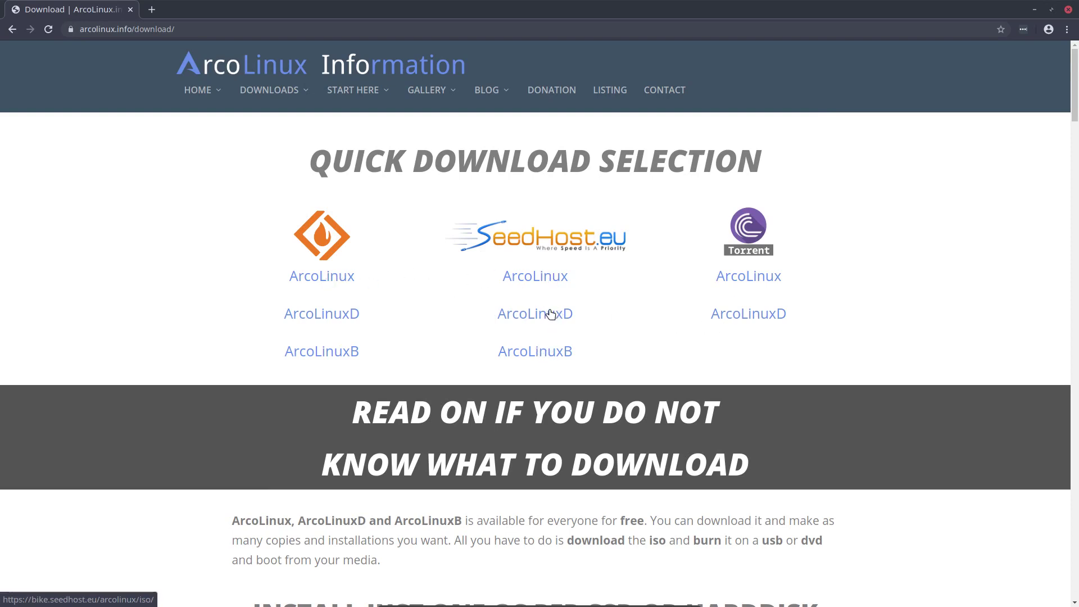
left_click(553, 285)
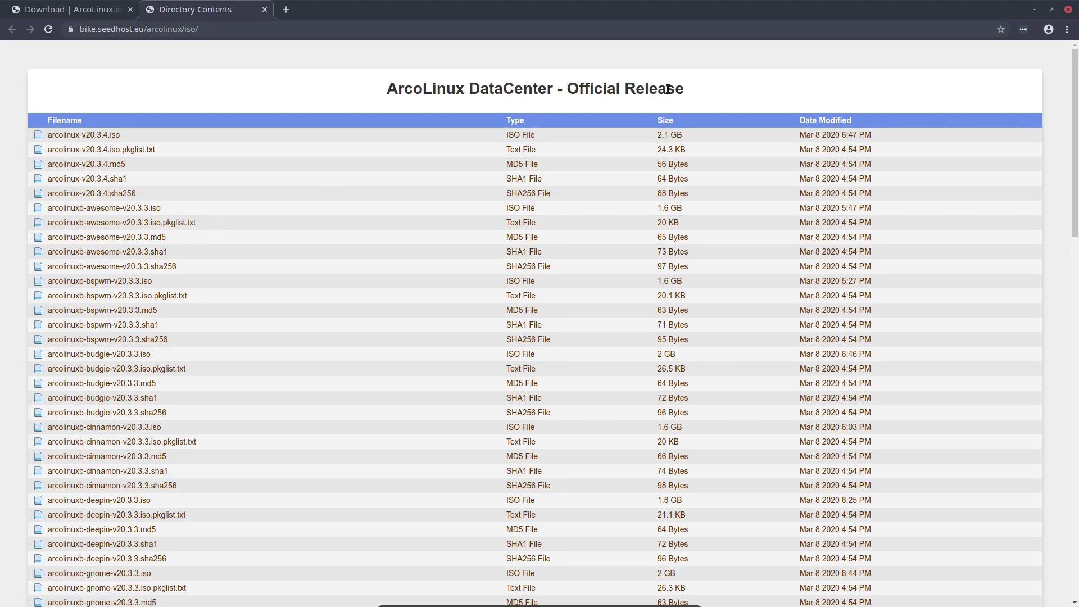
Remove iso/ from the address to load the bike.seedhost.eu/arcolinux/ parent folder.
double_click(217, 31)
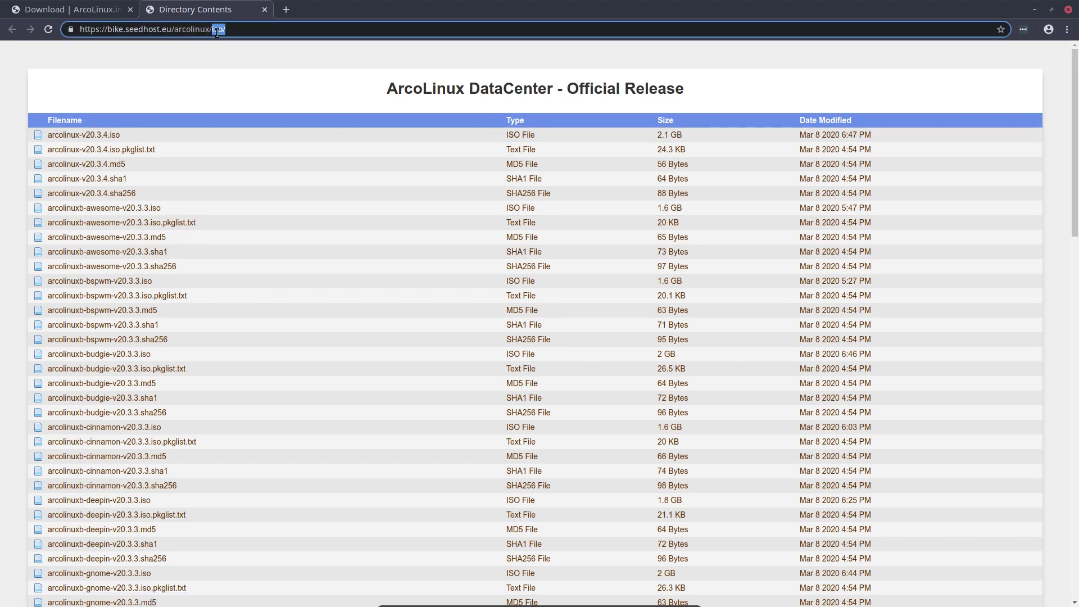
key("BackSpace")
key("Return")
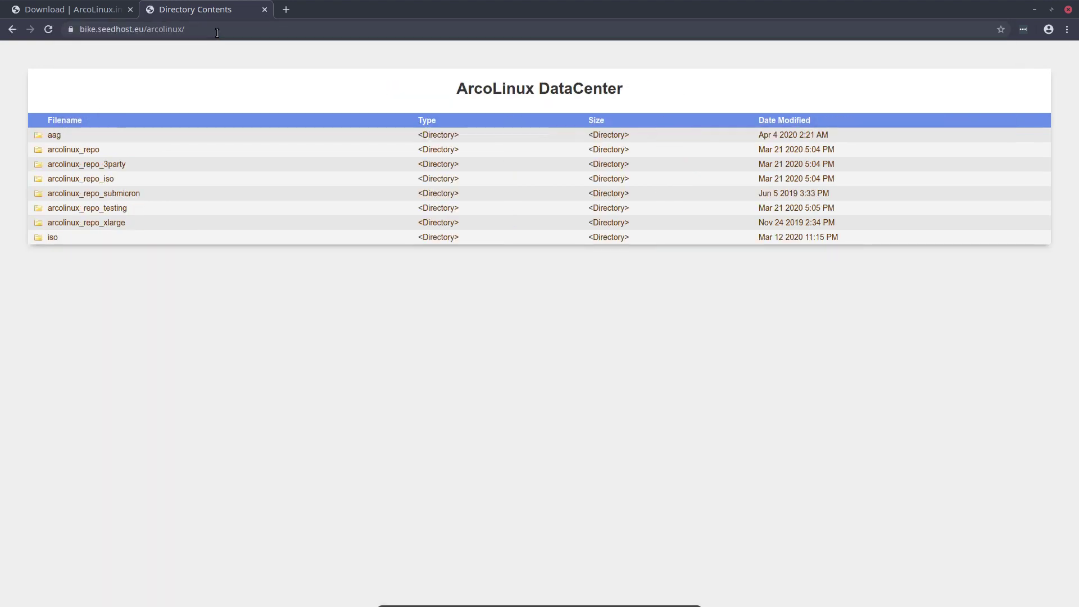
Open the aag folder and scroll through its v20.4.10 ISO and checksum files.
left_click(55, 135)
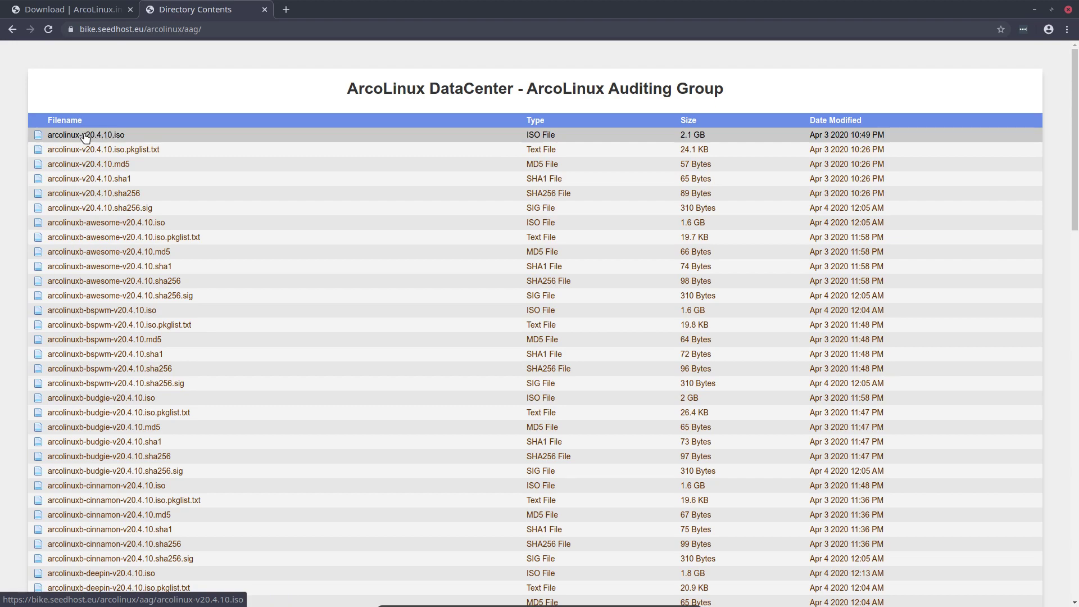
scroll(121, 280, "down", 20)
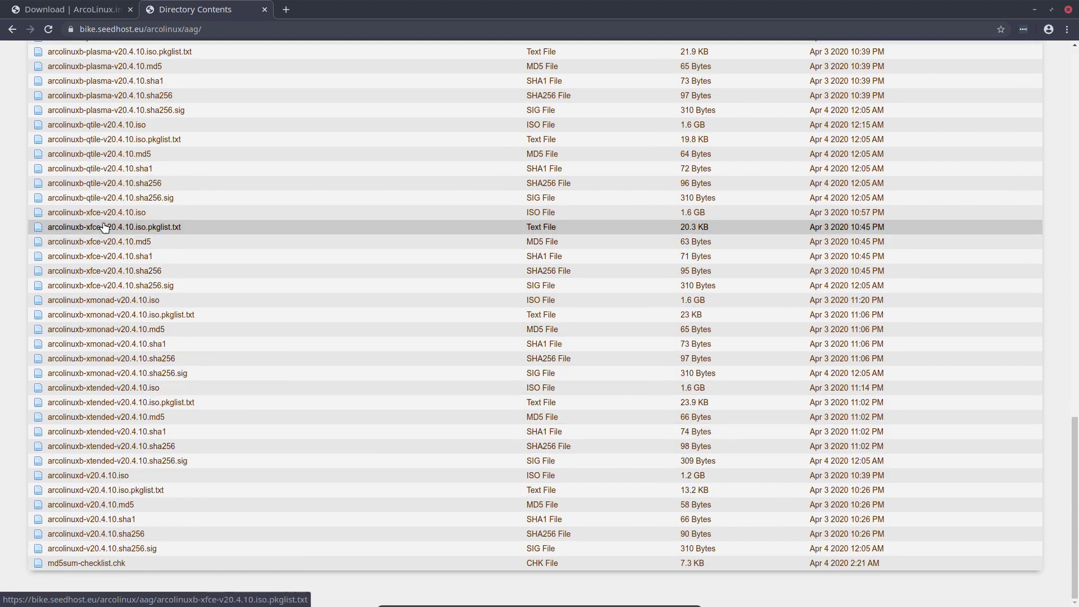
scroll(106, 186, "up", 1)
scroll(106, 186, "up", 12)
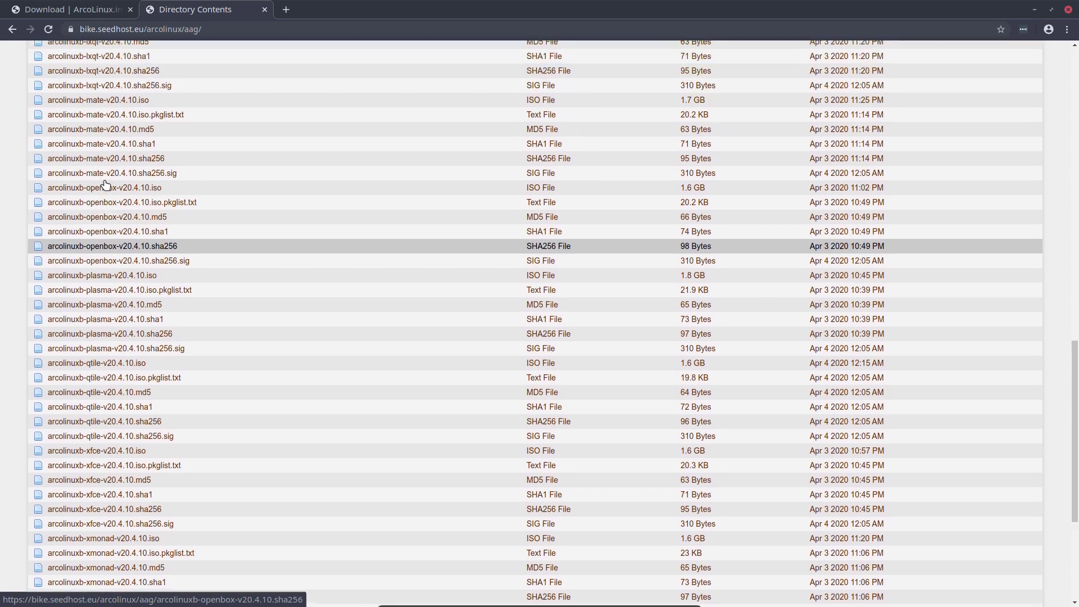
scroll(106, 186, "up", 18)
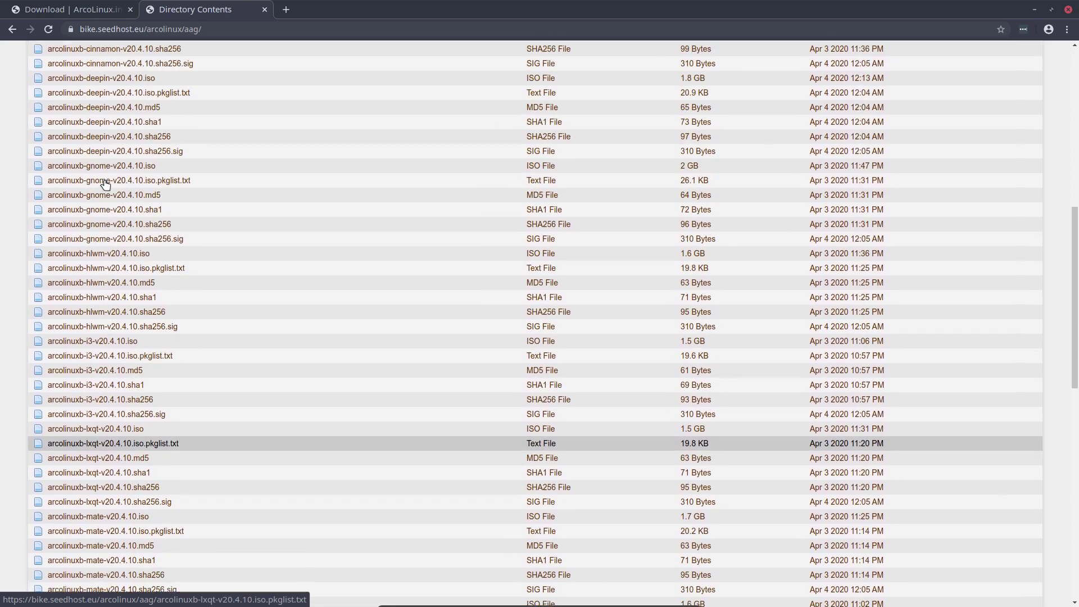
scroll(107, 185, "up", 4)
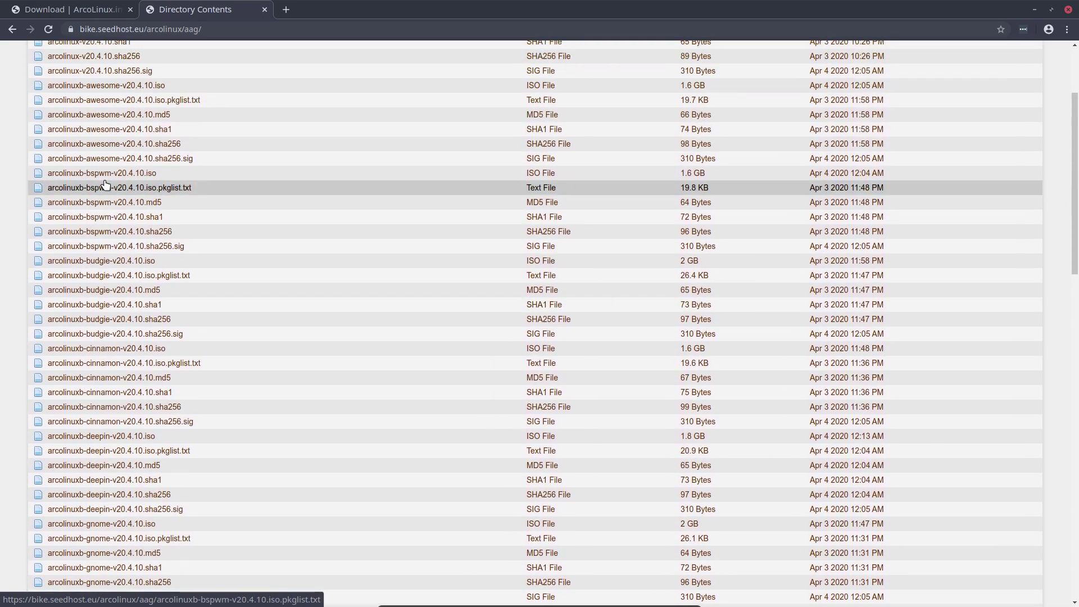
scroll(107, 186, "up", 5)
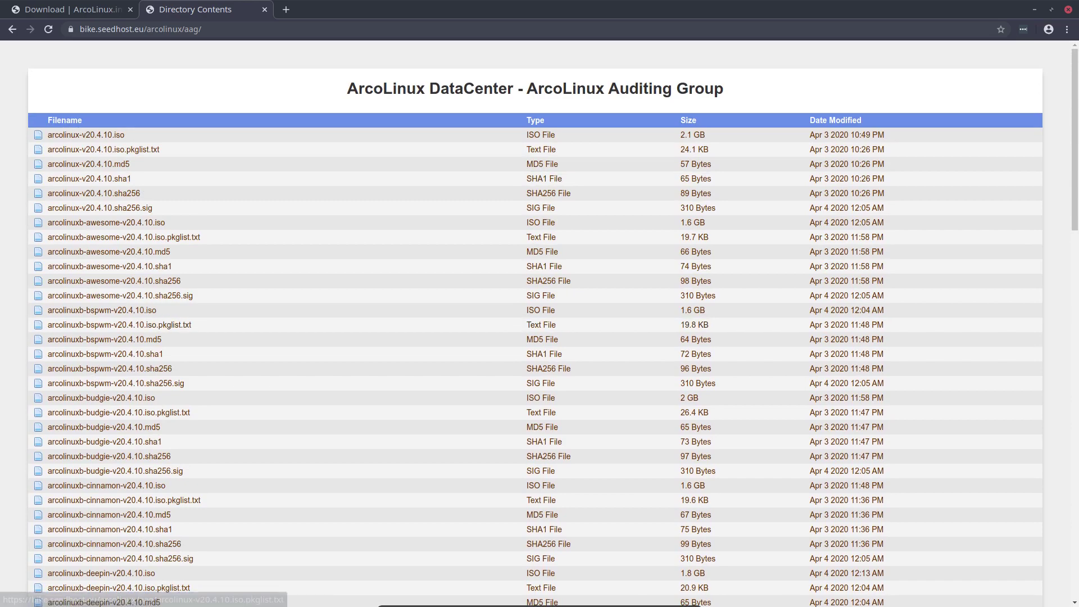